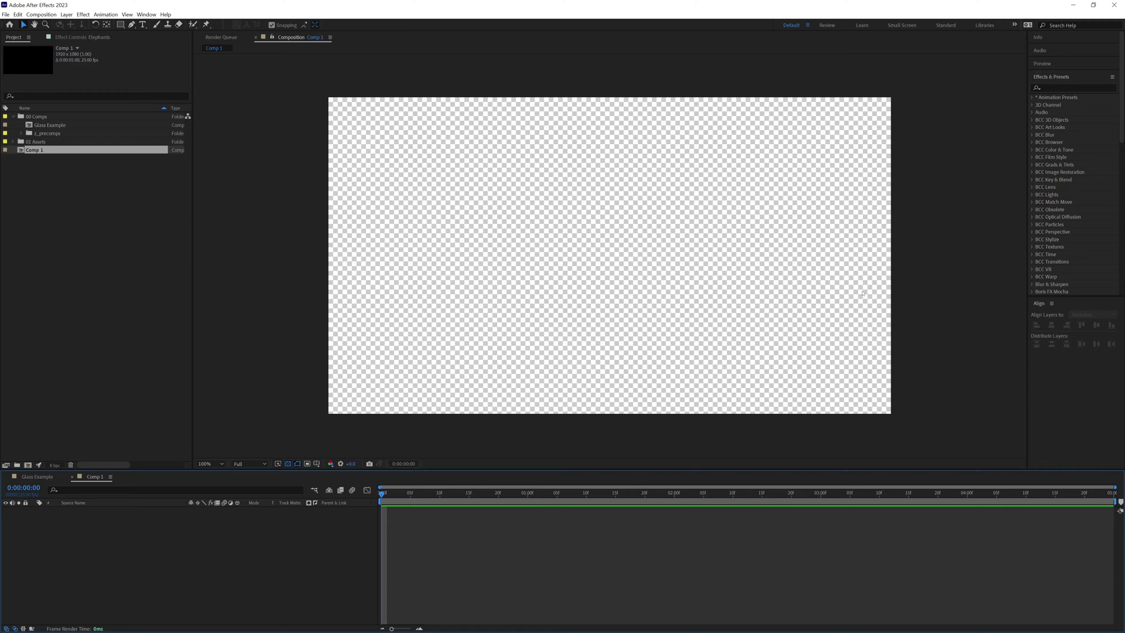
- Draw a large polygon shape and move it toward the centre of Comp 1
drag(120, 25, 151, 52)
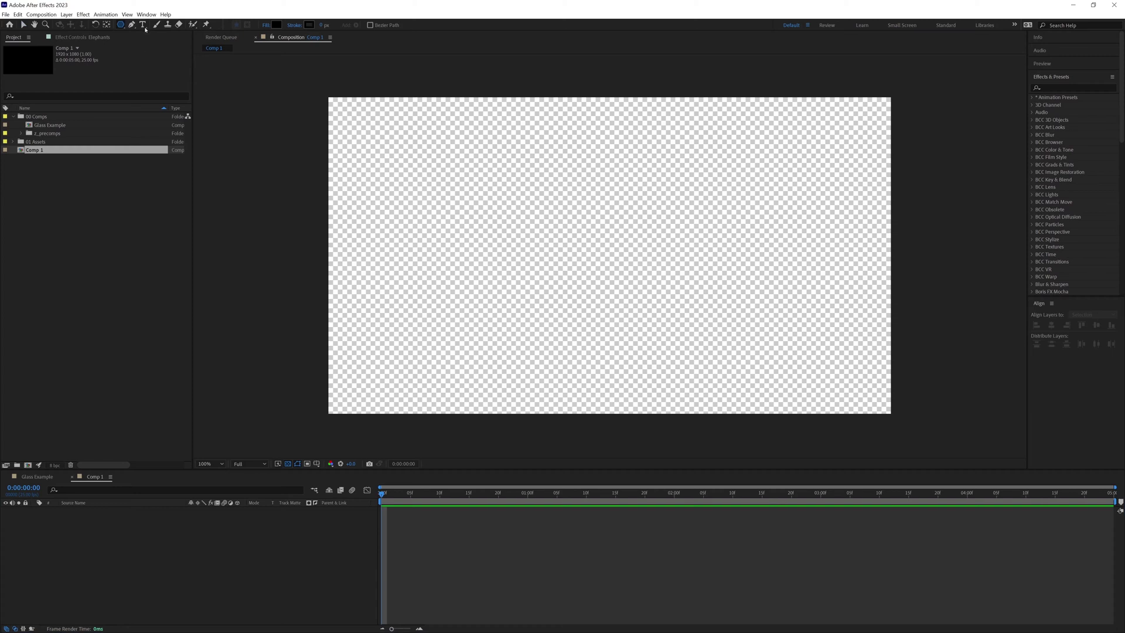
drag(526, 161, 649, 305)
drag(561, 221, 653, 301)
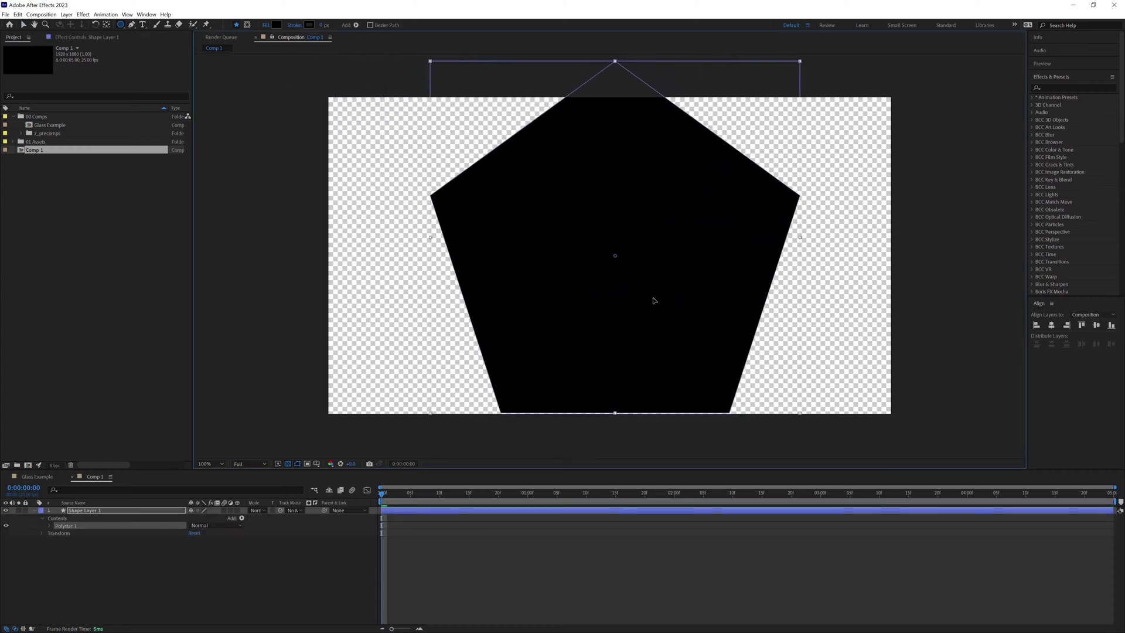
key(v)
- Make the polygon a 3-point triangle, lower its Outer Radius, and move it lower
click(51, 528)
click(57, 534)
click(191, 547)
text(3)
key(Return)
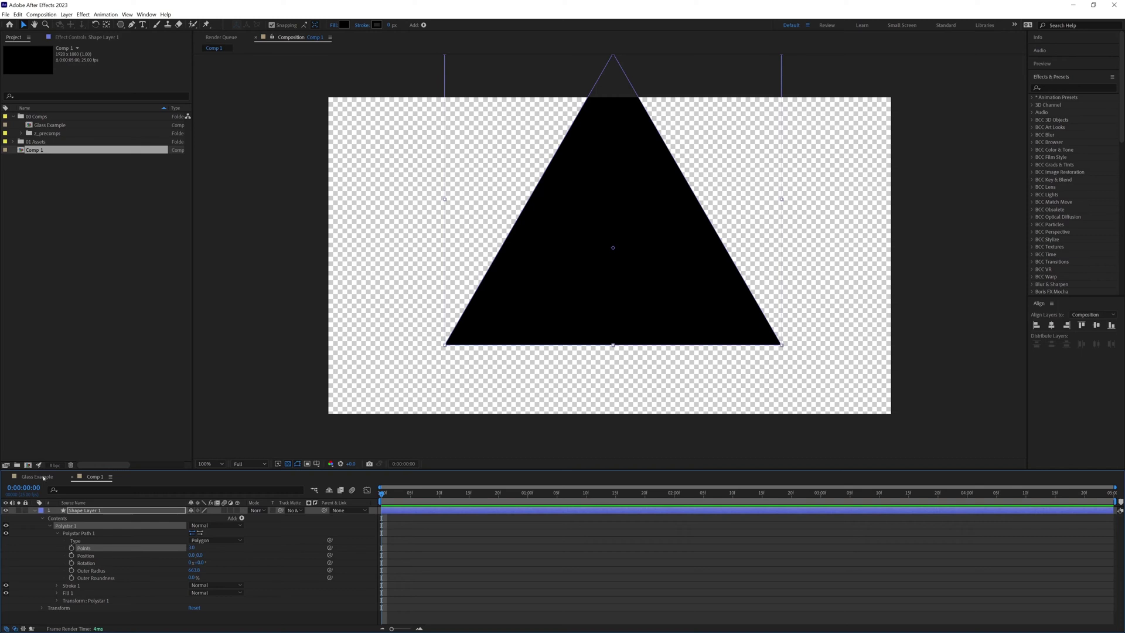
drag(194, 570, 133, 570)
drag(597, 220, 586, 255)
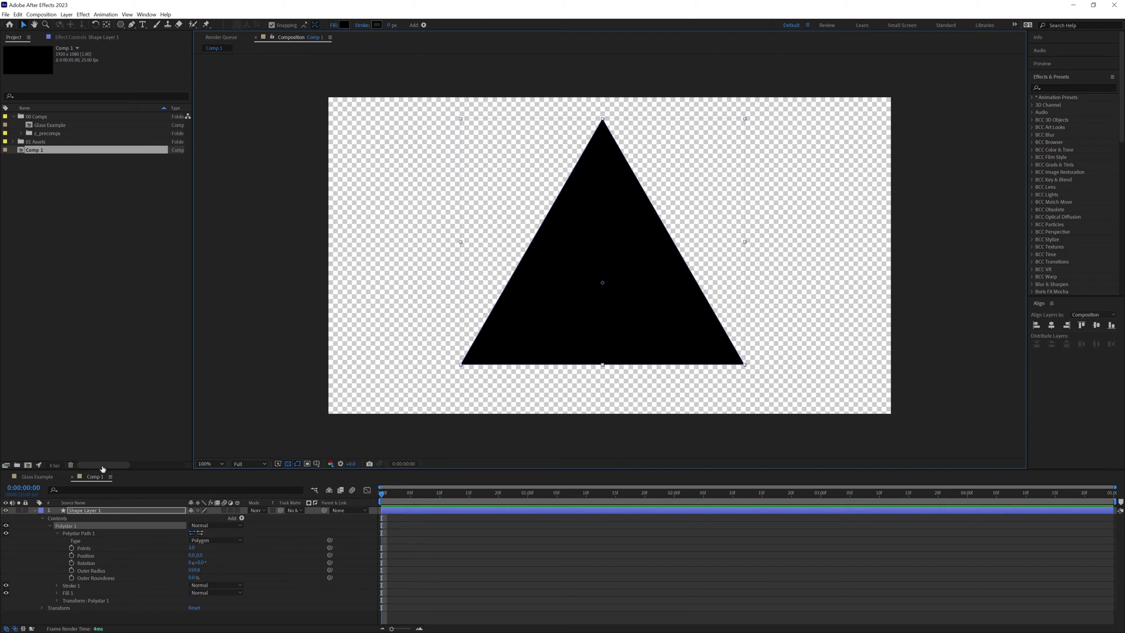
click(35, 511)
click(70, 511)
key(Return)
- Name the shape layer Glass and centre it horizontally and vertically in the composition
text(Gla)
key(Return)
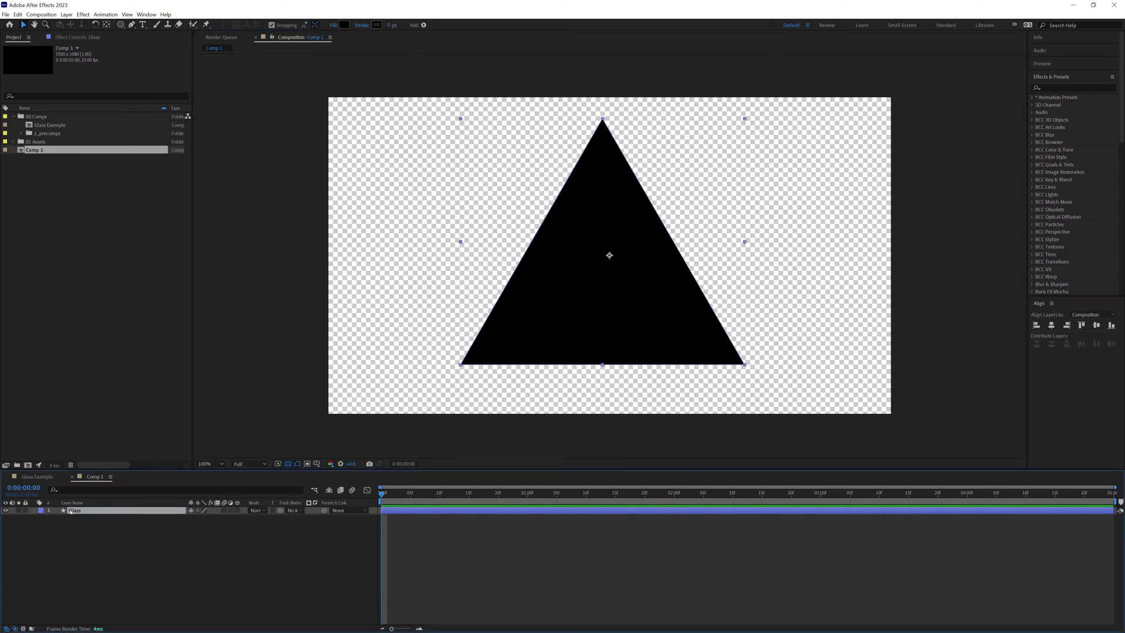
click(1064, 80)
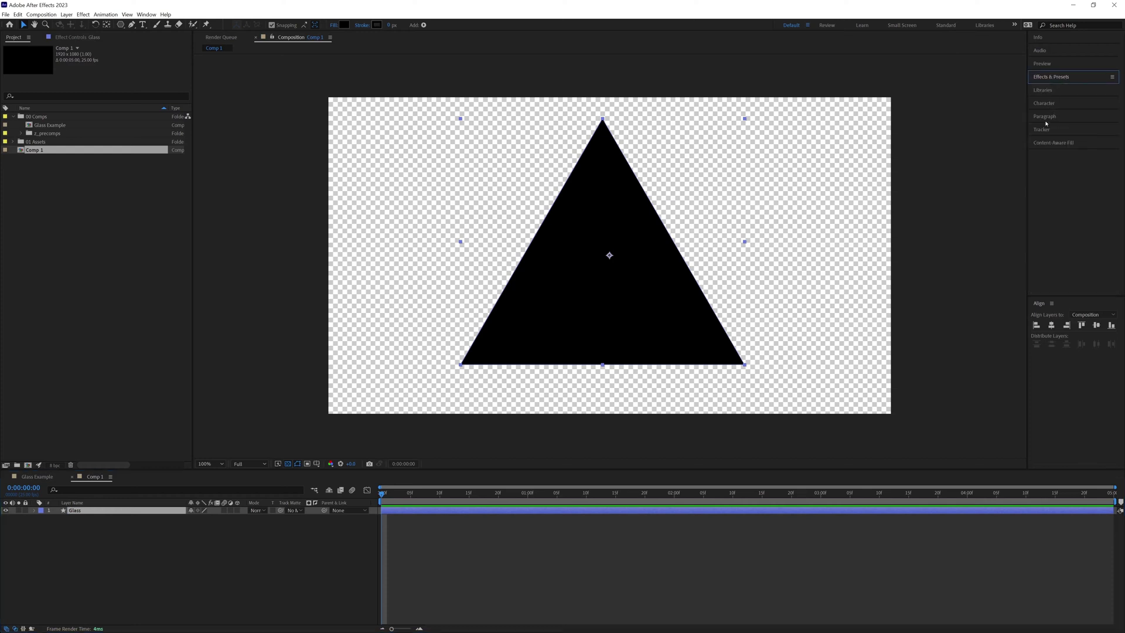
click(1051, 325)
click(1097, 325)
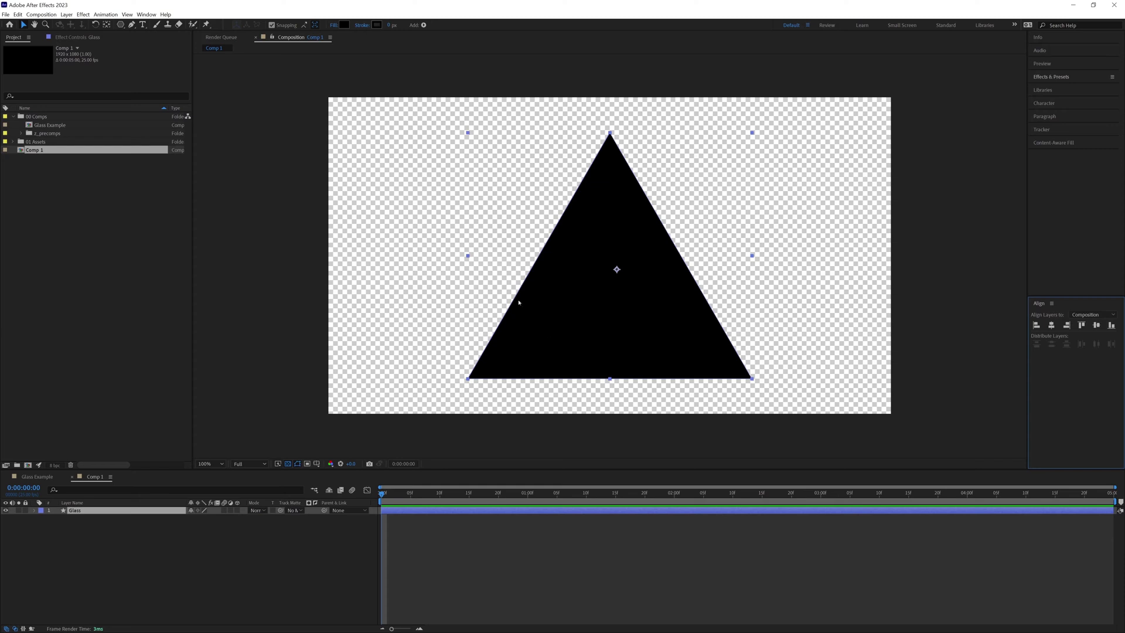
- Change the triangle's fill colour to mid-grey 808080
click(1094, 79)
click(1053, 88)
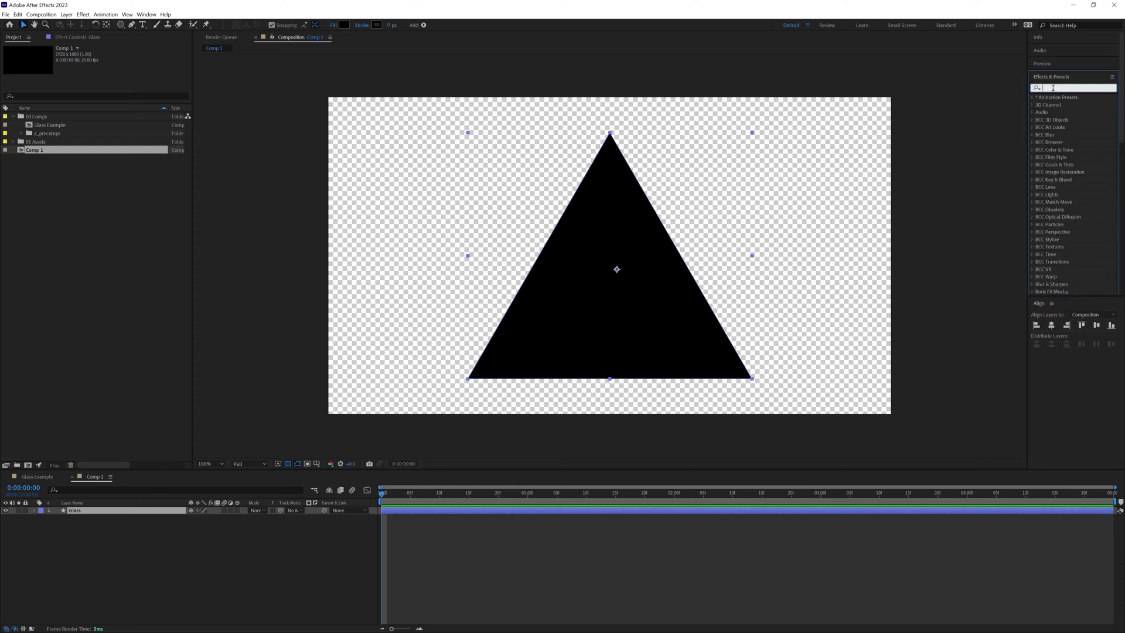
text(fill)
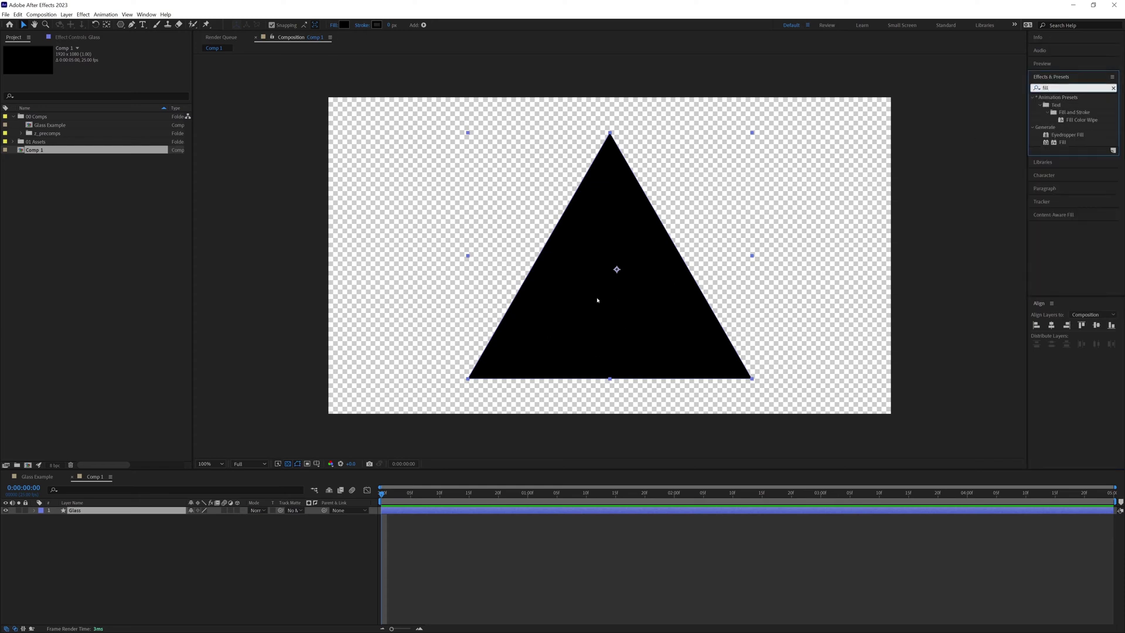
click(344, 25)
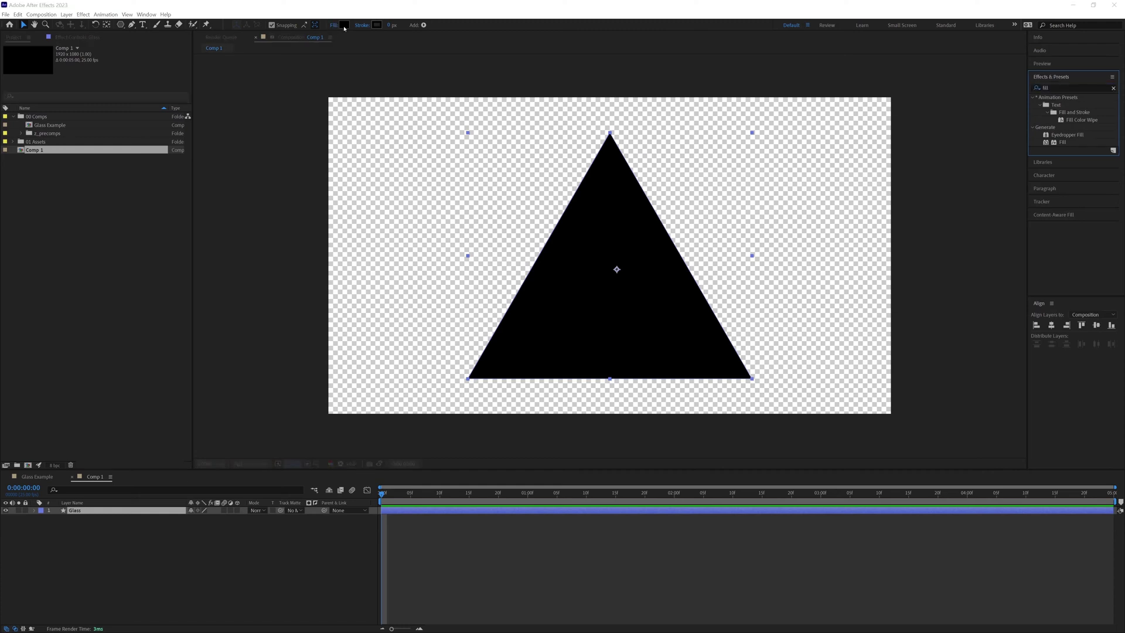
drag(338, 352, 490, 159)
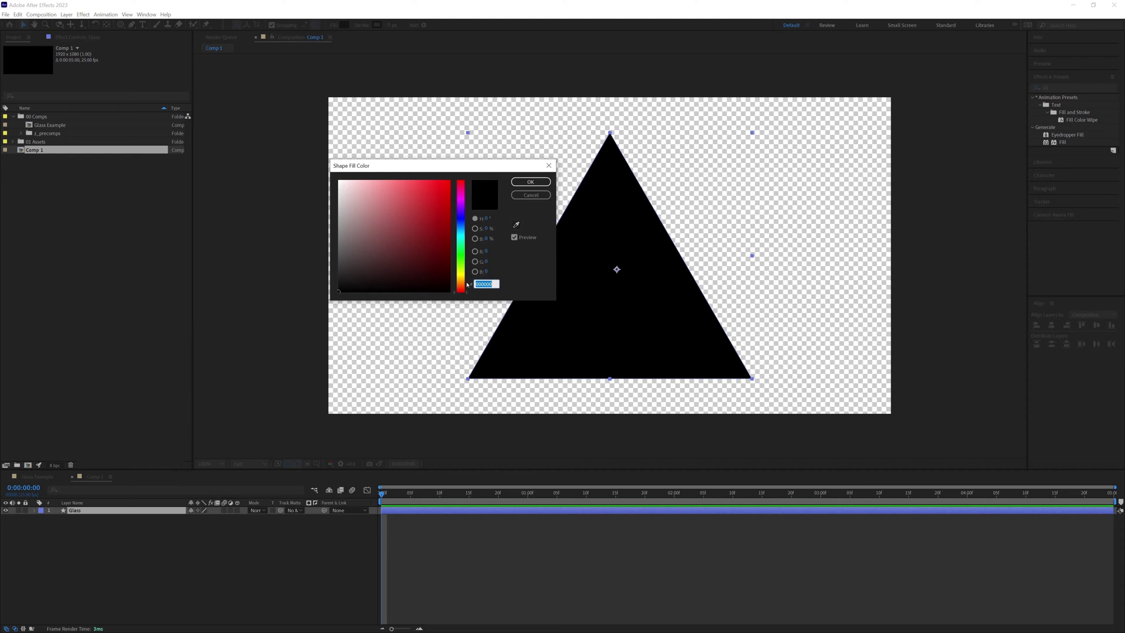
text(808080)
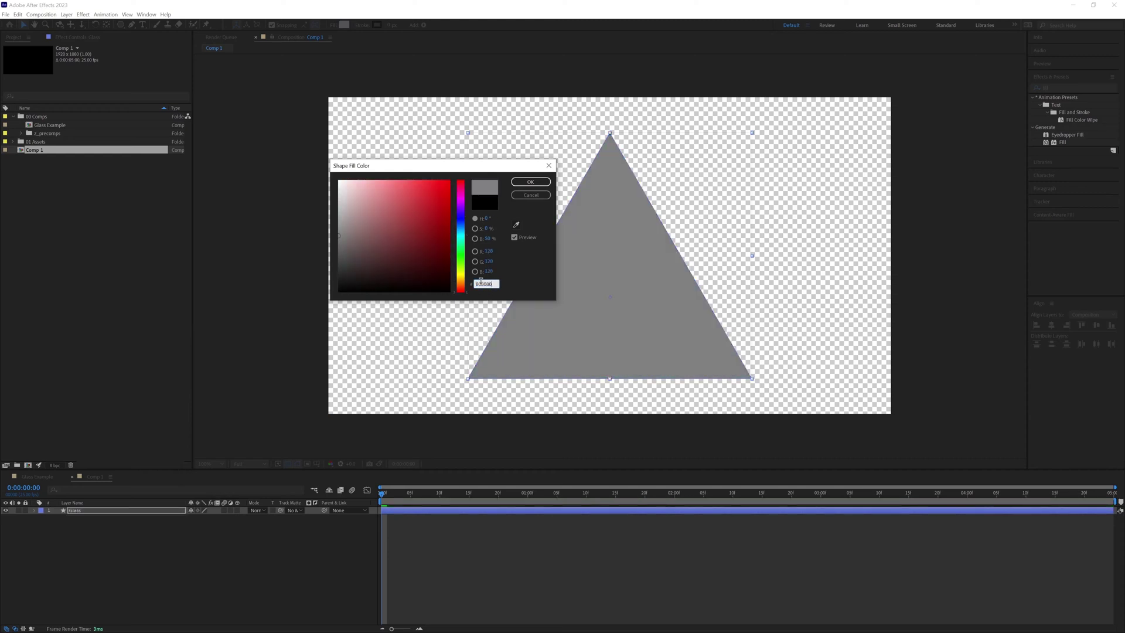
click(531, 183)
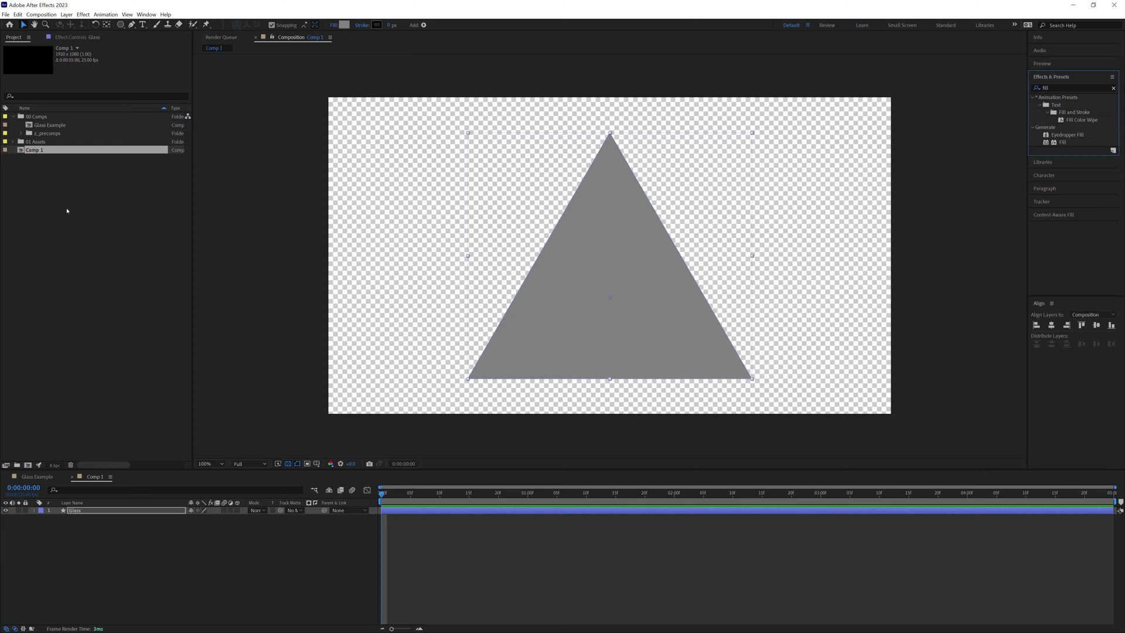
click(13, 145)
- Add the Trees footage from 01 Assets > Footage as a layer below the triangle
click(13, 142)
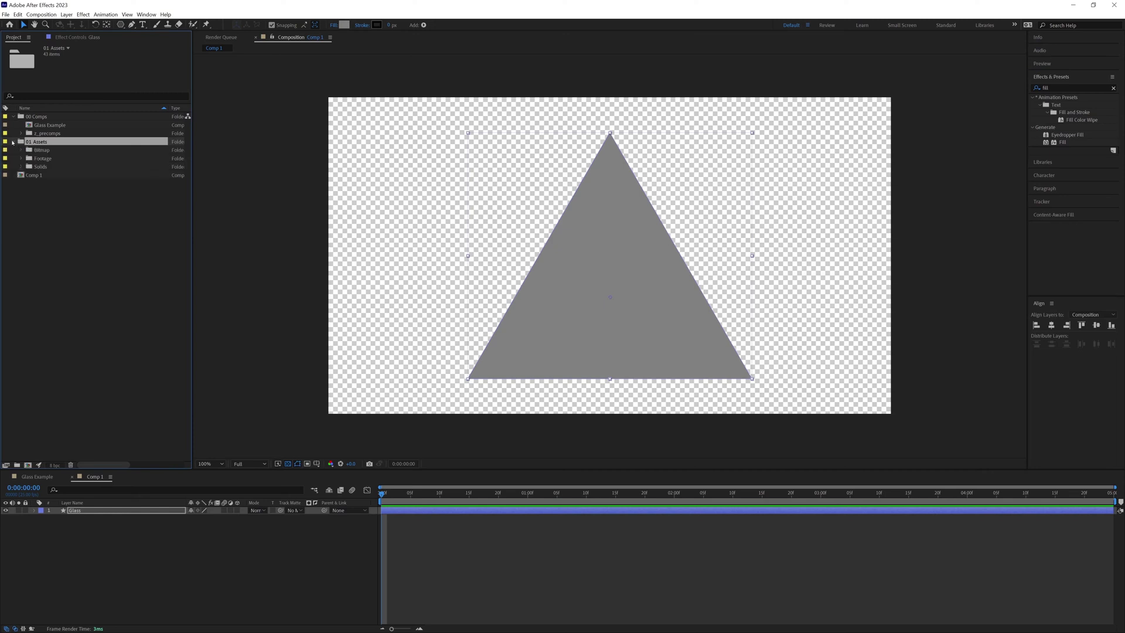
click(21, 159)
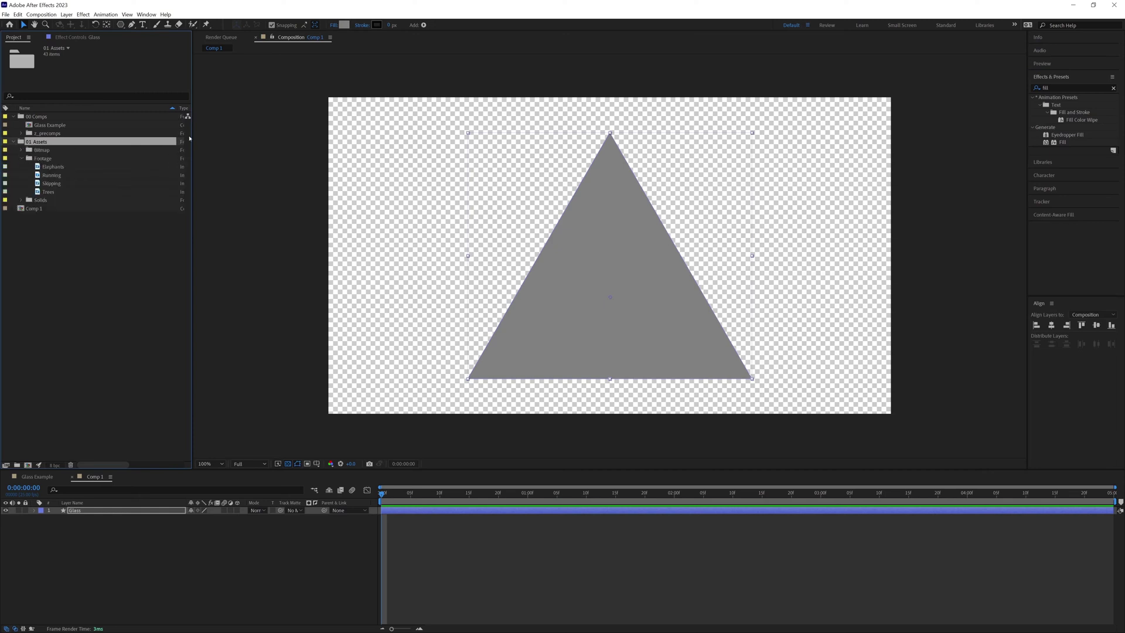
drag(47, 192, 148, 566)
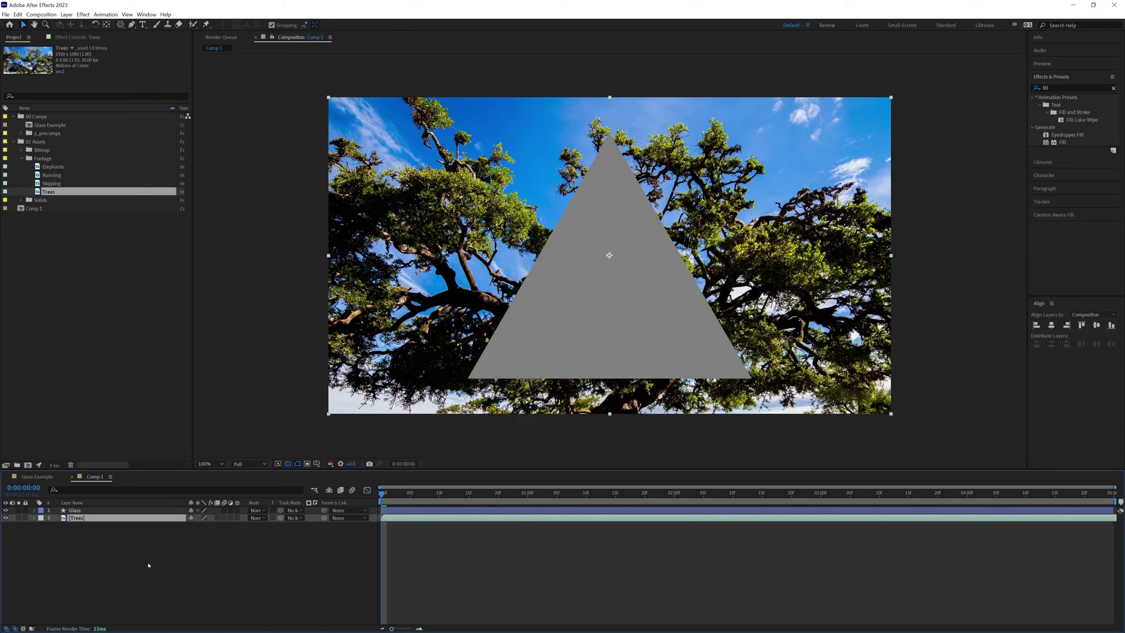
- Pre-compose the Glass layer into a new composition named Glass Map
click(92, 511)
right_click(93, 510)
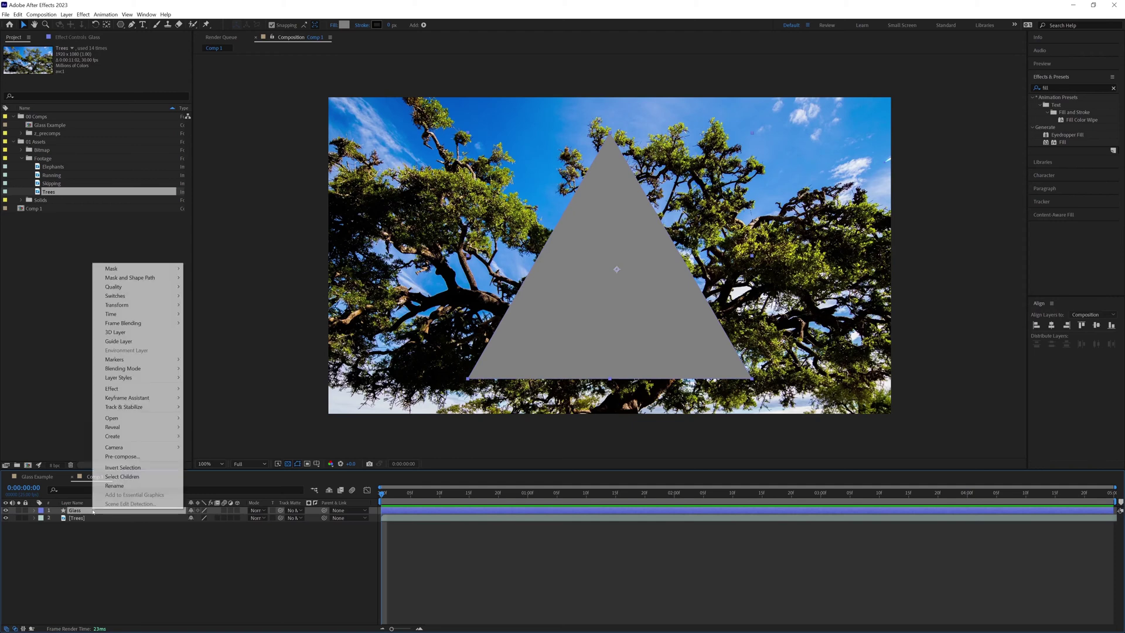
click(121, 456)
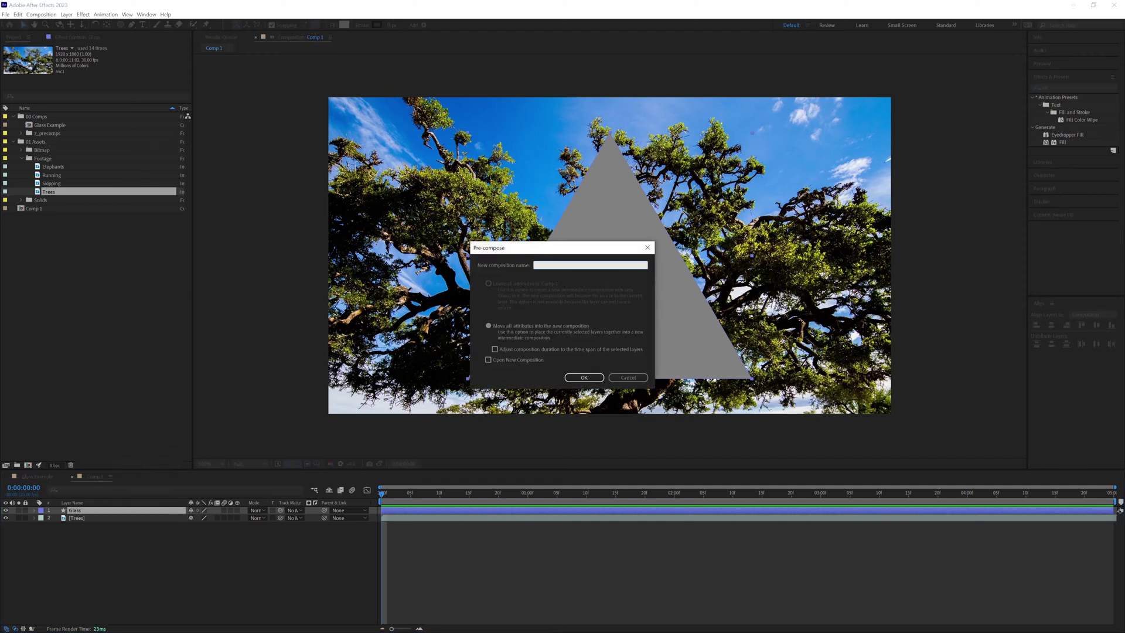
text(Glass M)
click(566, 375)
click(66, 14)
mouse_move(117, 24)
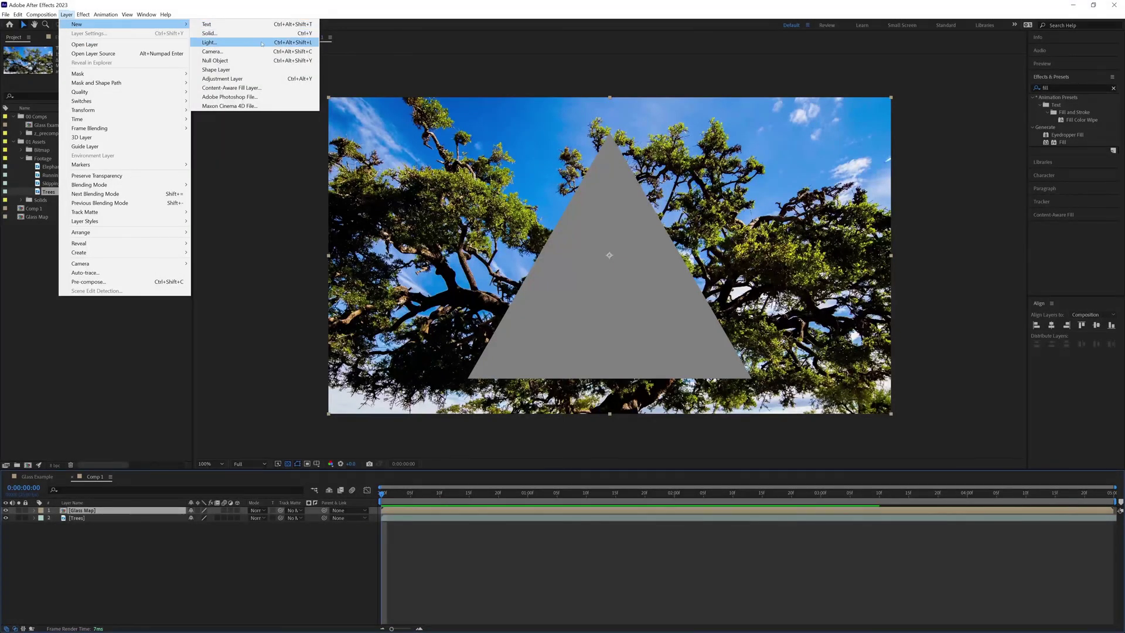
- Add an adjustment layer and apply the Transform effect to it
click(253, 79)
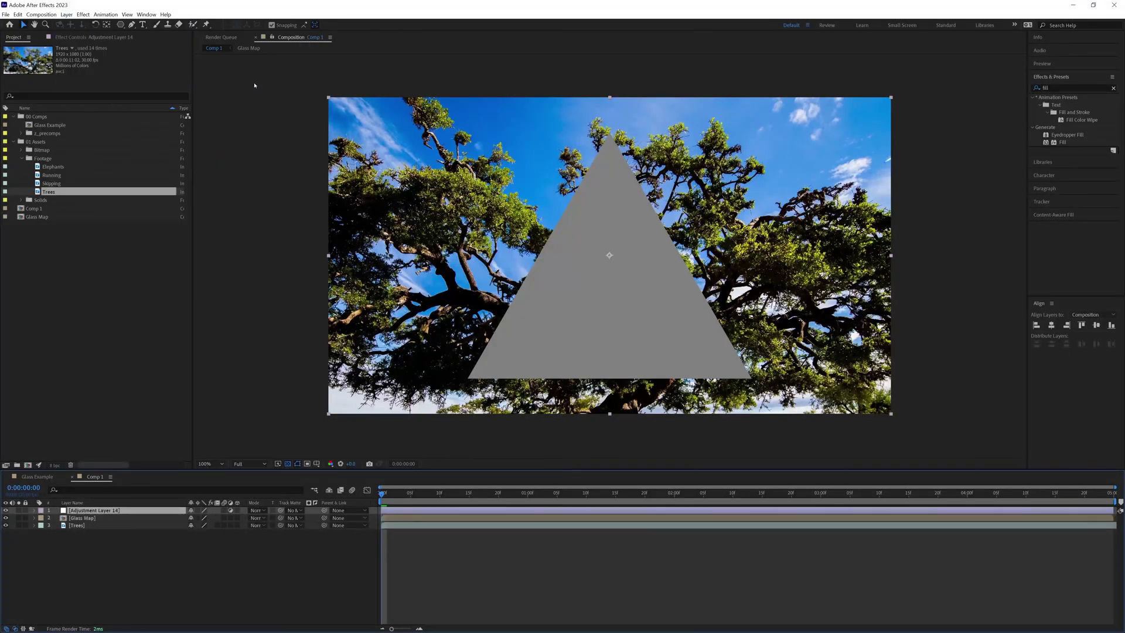
double_click(1042, 89)
text(transfor)
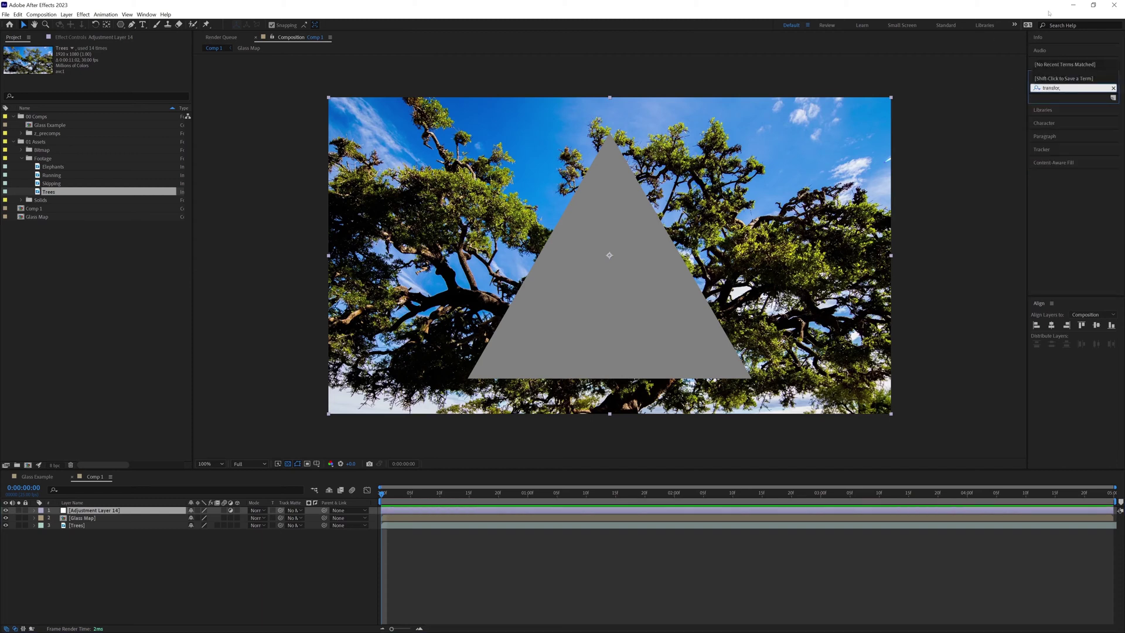
drag(1071, 142, 88, 512)
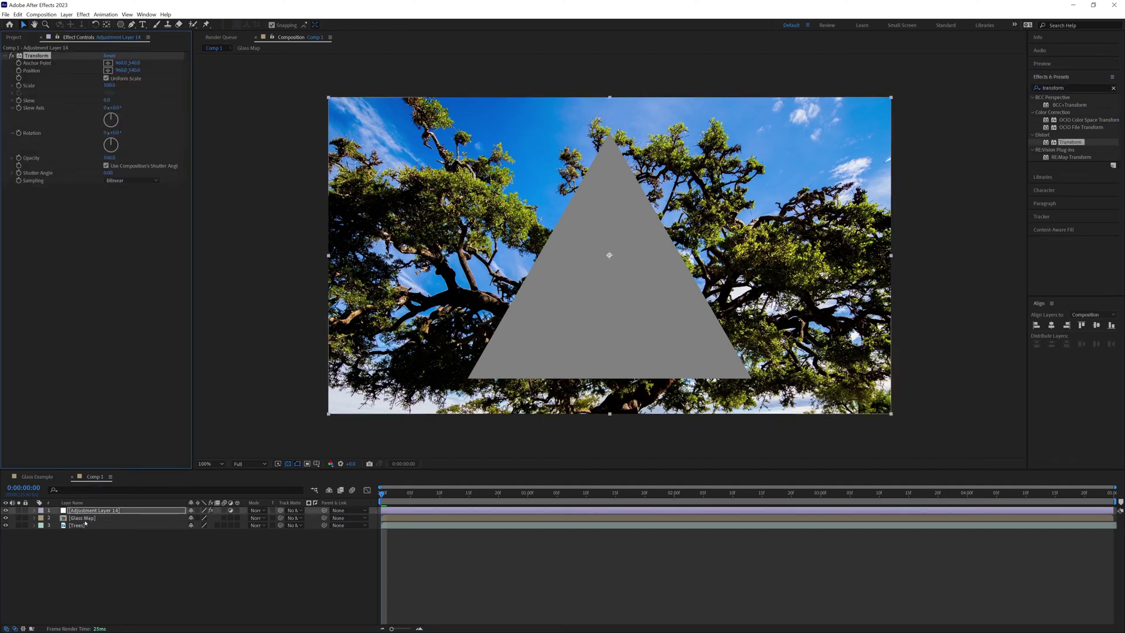
- Hide Glass Map and use it as the adjustment layer's track matte
click(77, 518)
click(6, 518)
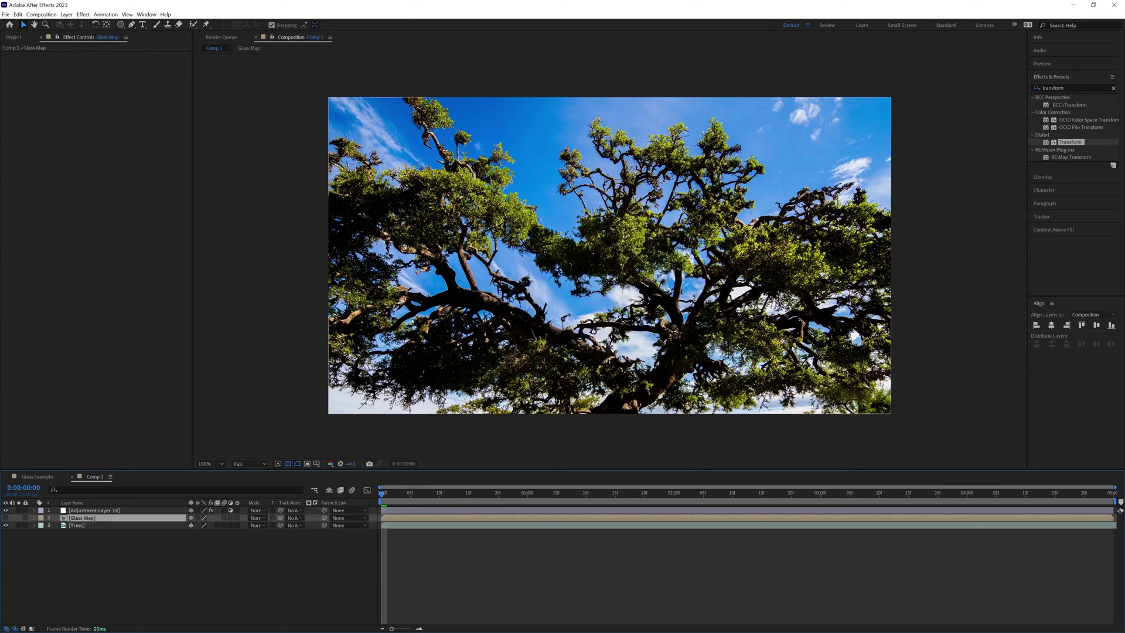
click(92, 510)
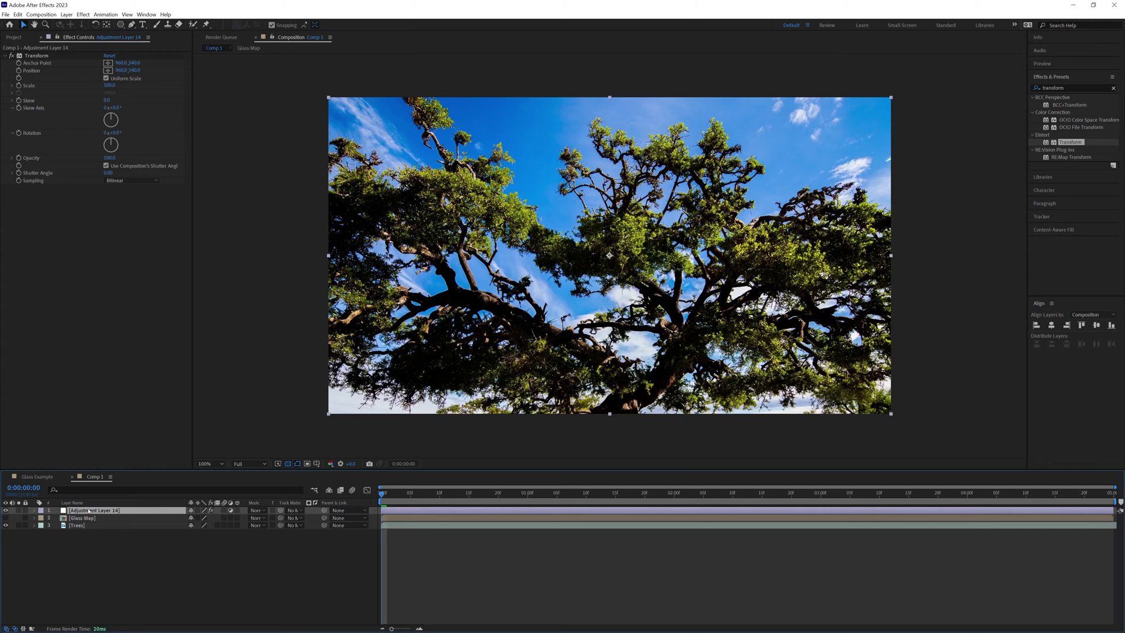
click(298, 510)
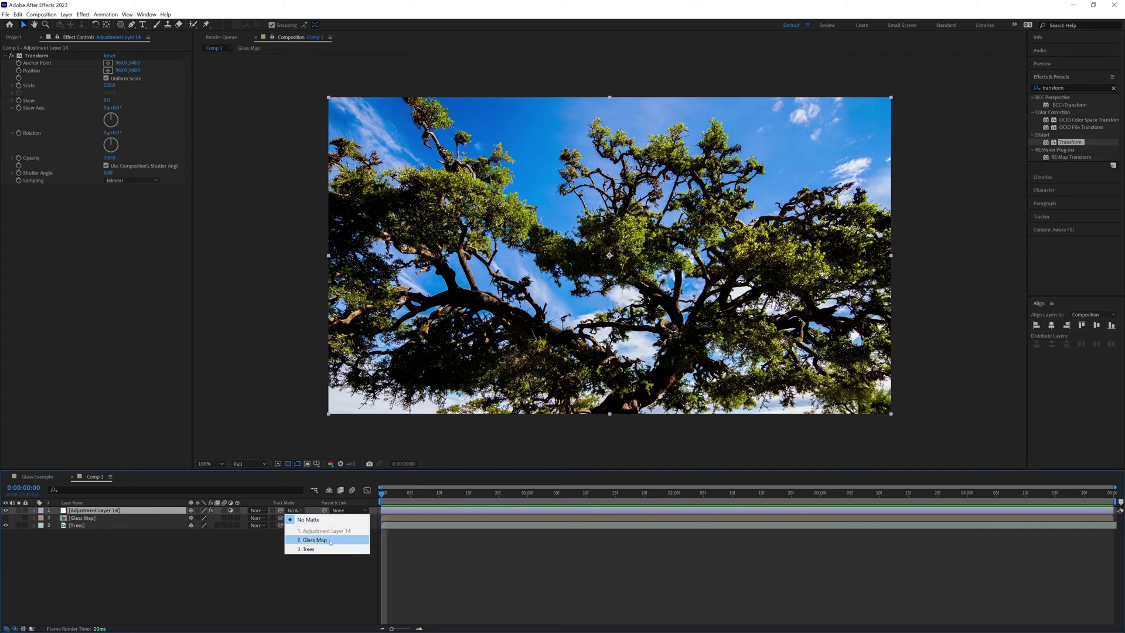
click(330, 541)
- Set the Transform effect's Scale to 110
click(34, 56)
click(110, 86)
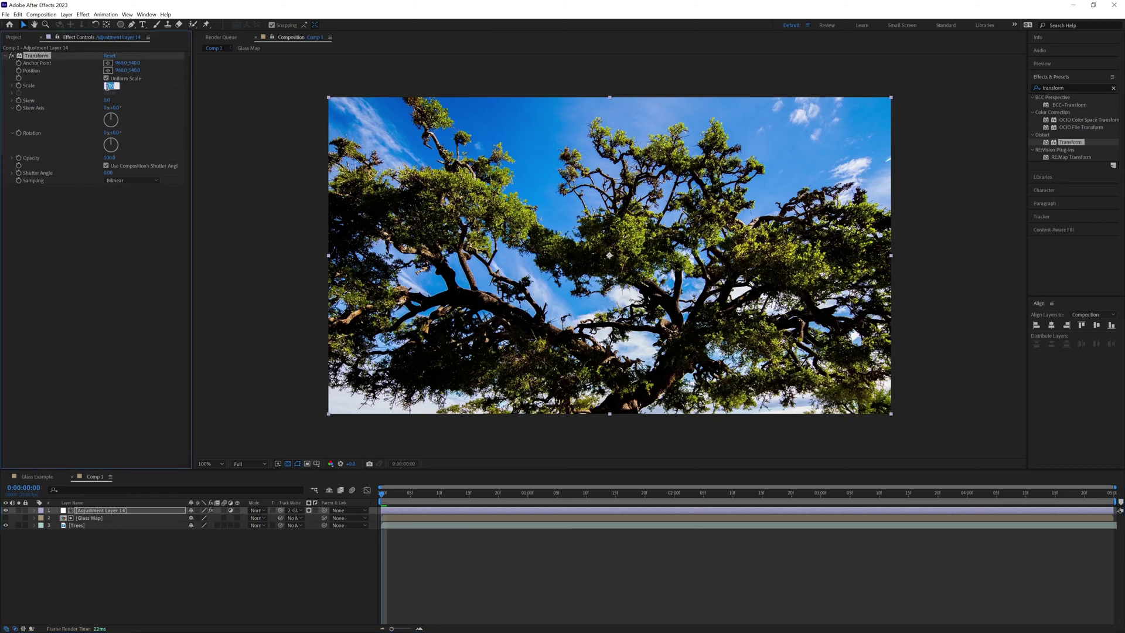
text(110)
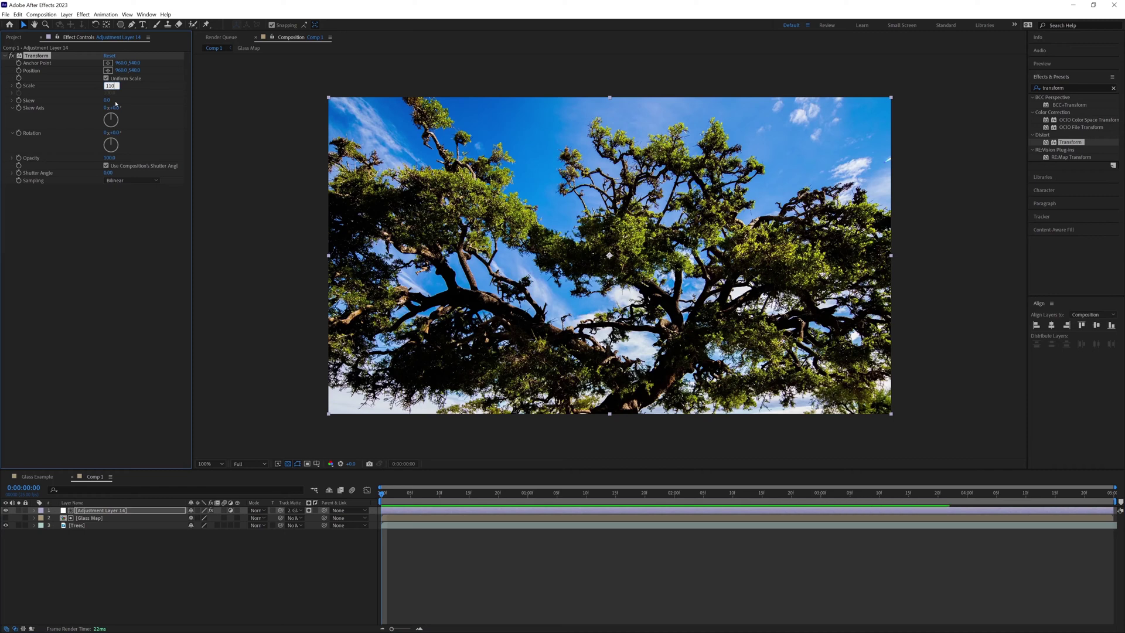
key(Return)
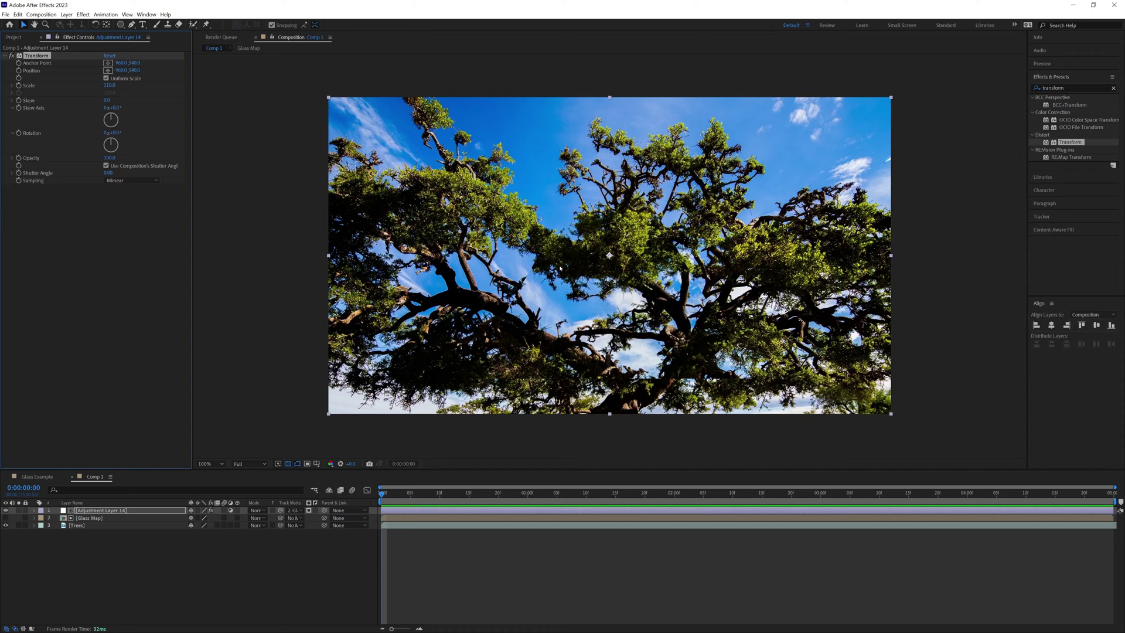
- Apply the Displacement Map effect to Adjustment Layer 14
click(142, 502)
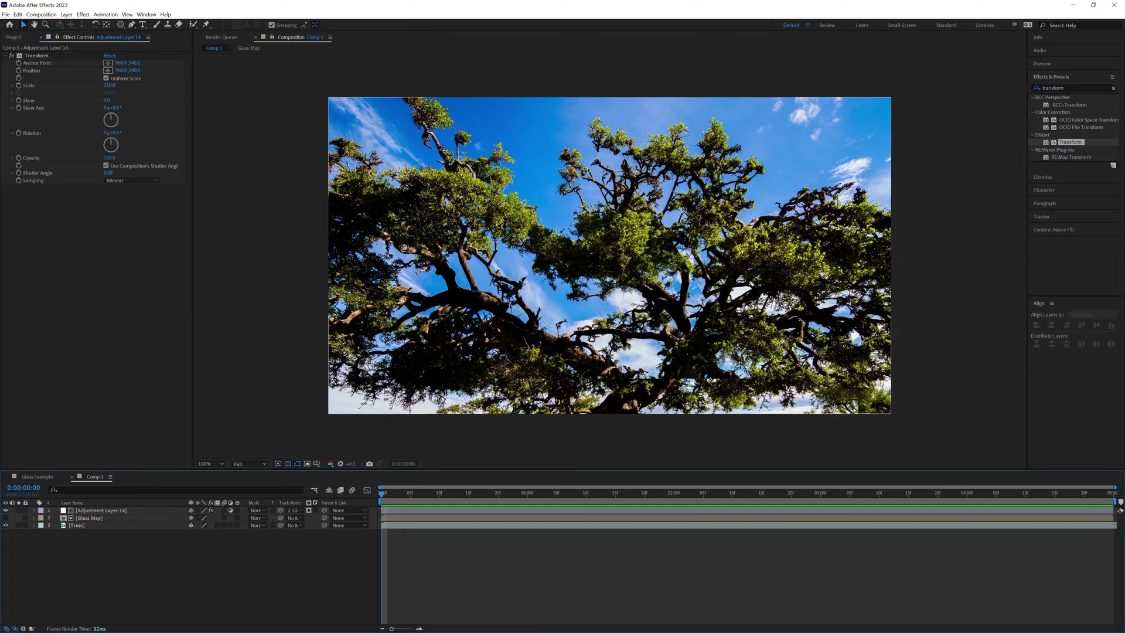
click(1043, 86)
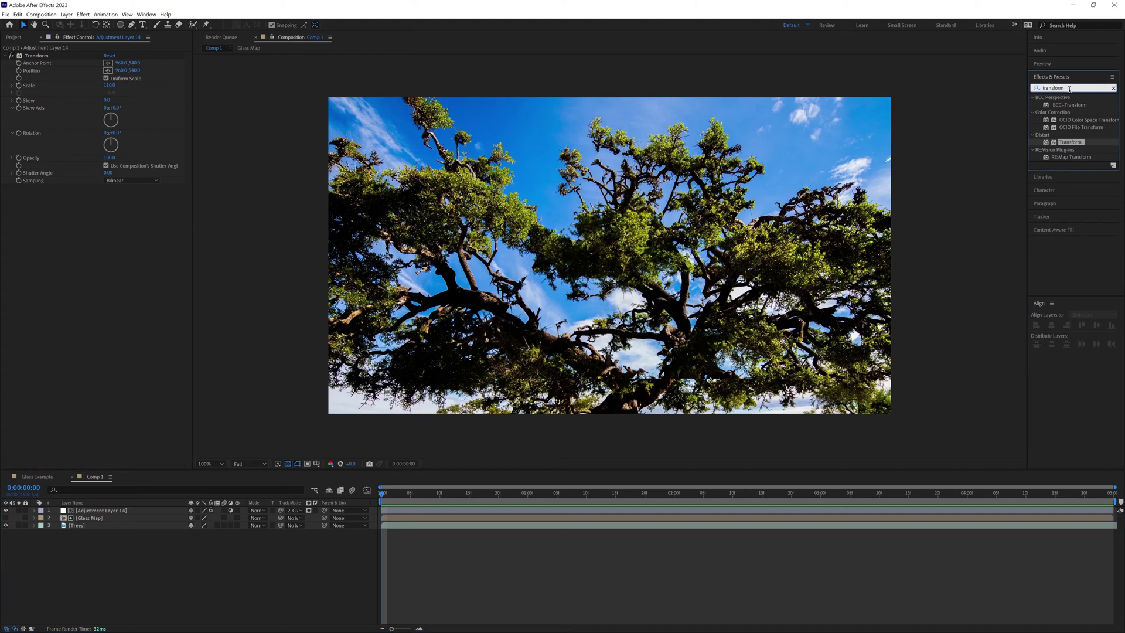
text(dispal)
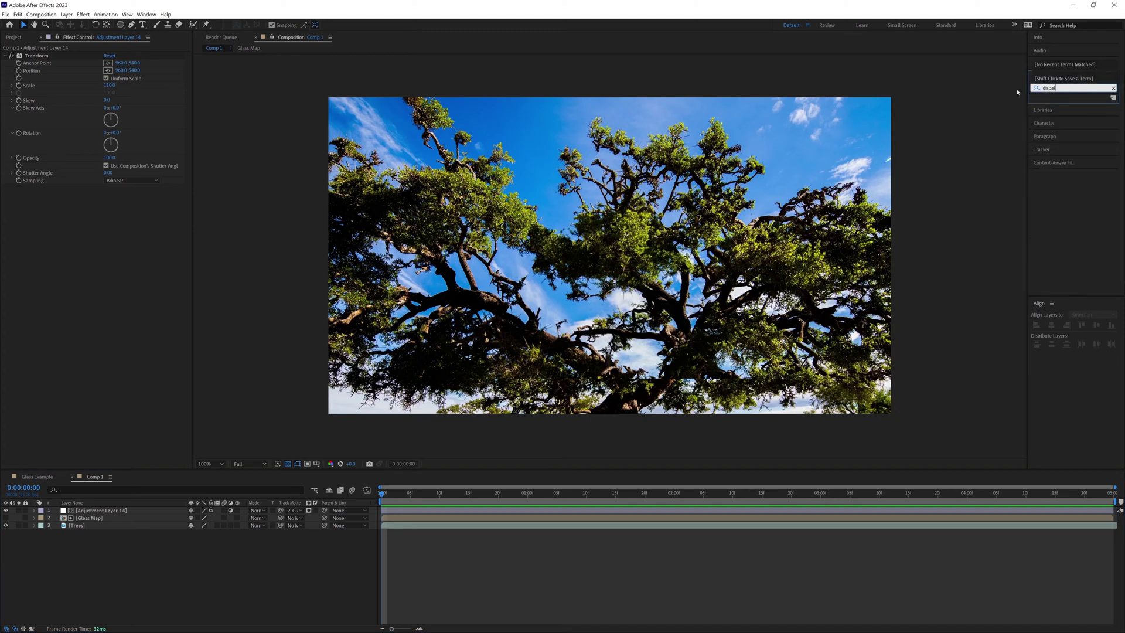
key(BackSpace)
key(BackSpace)
text(lacement)
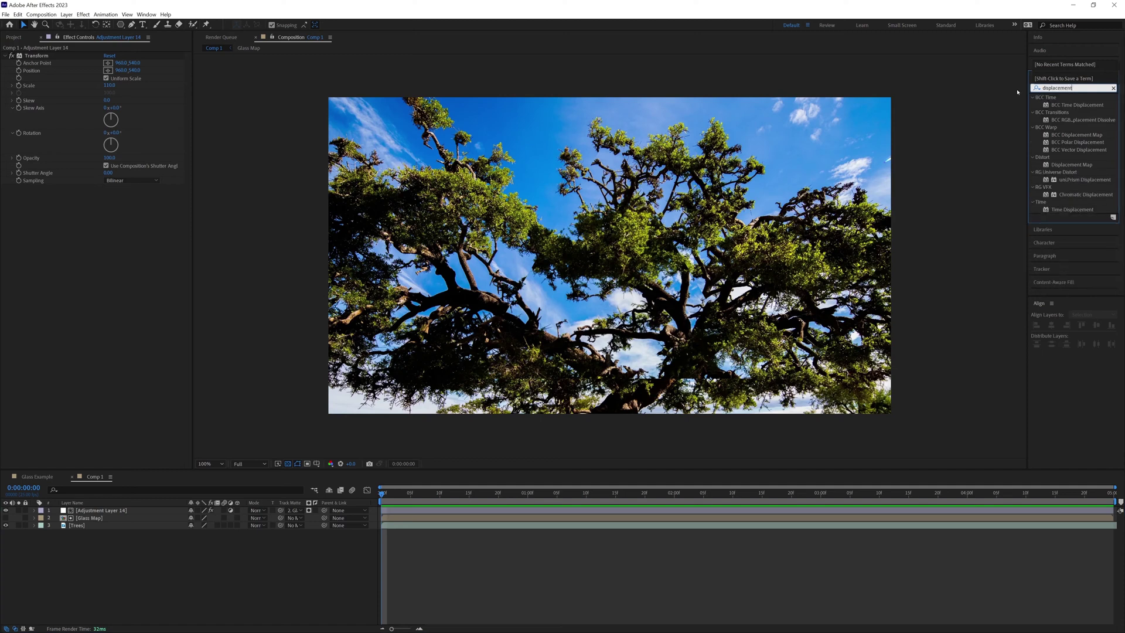
text( ma)
drag(1051, 123, 110, 513)
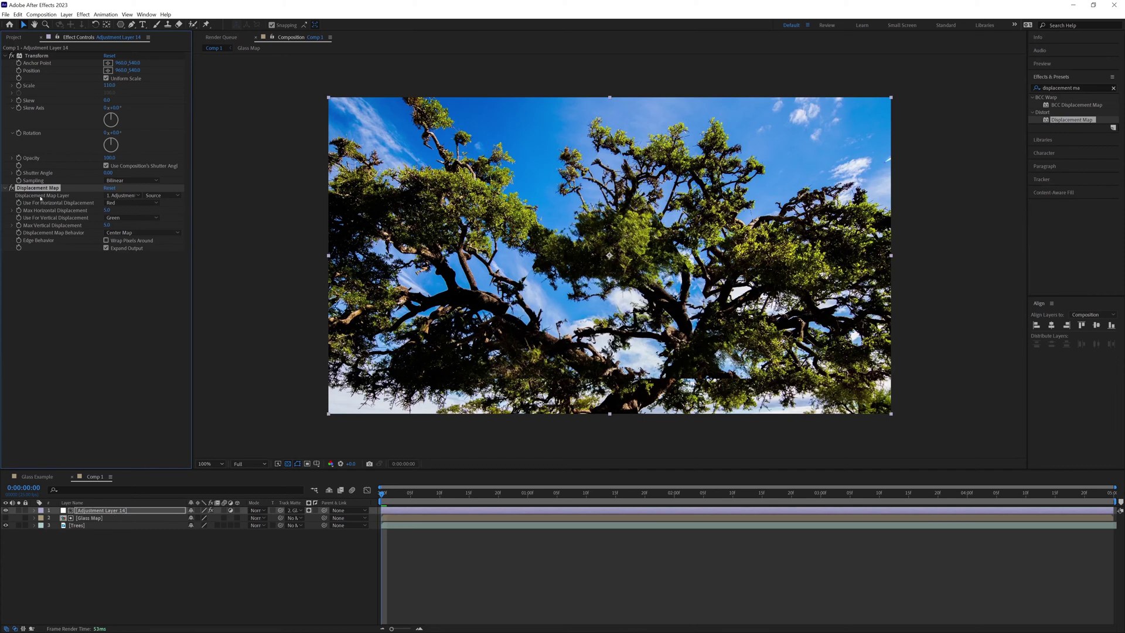
- Set Displacement Map to use Glass Map, Luminance for both channels, and raise Max Horizontal
click(122, 195)
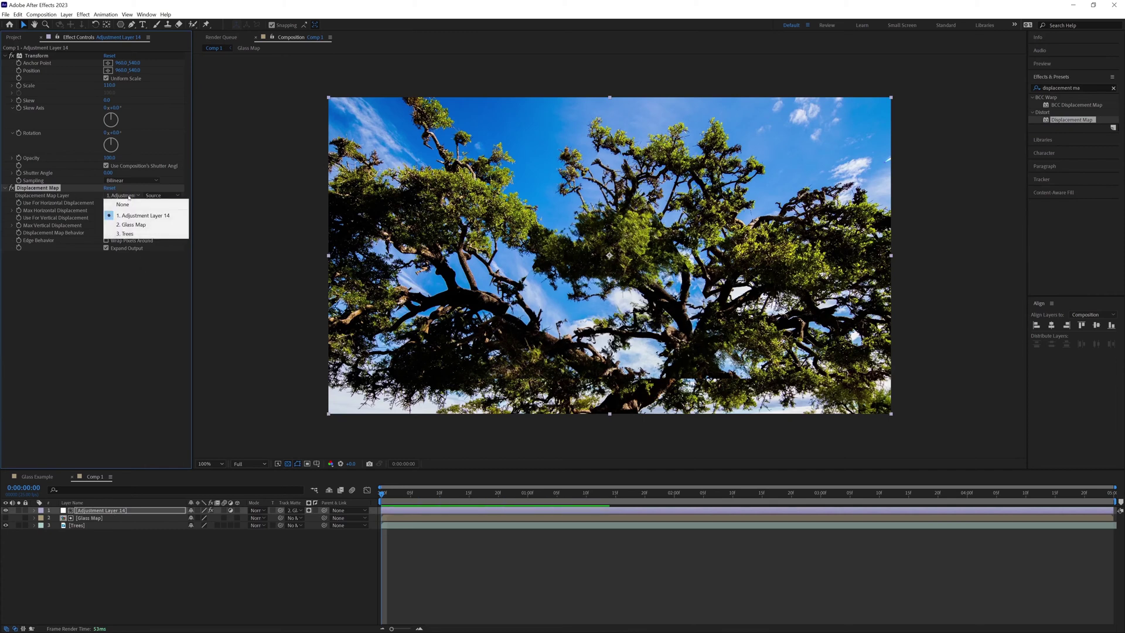
click(144, 225)
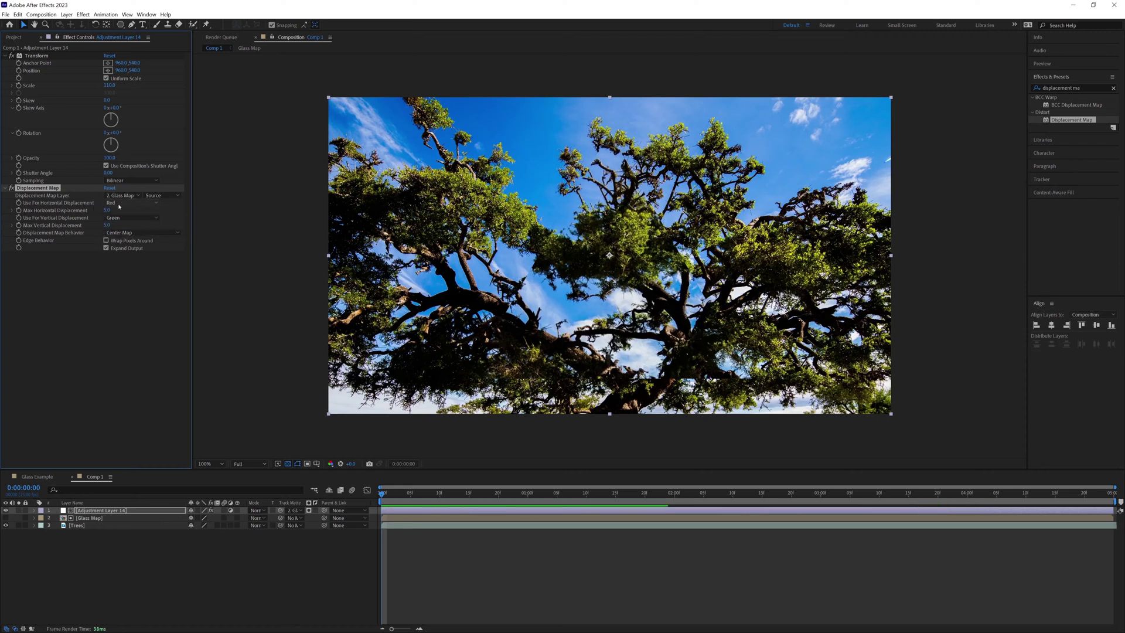
click(124, 205)
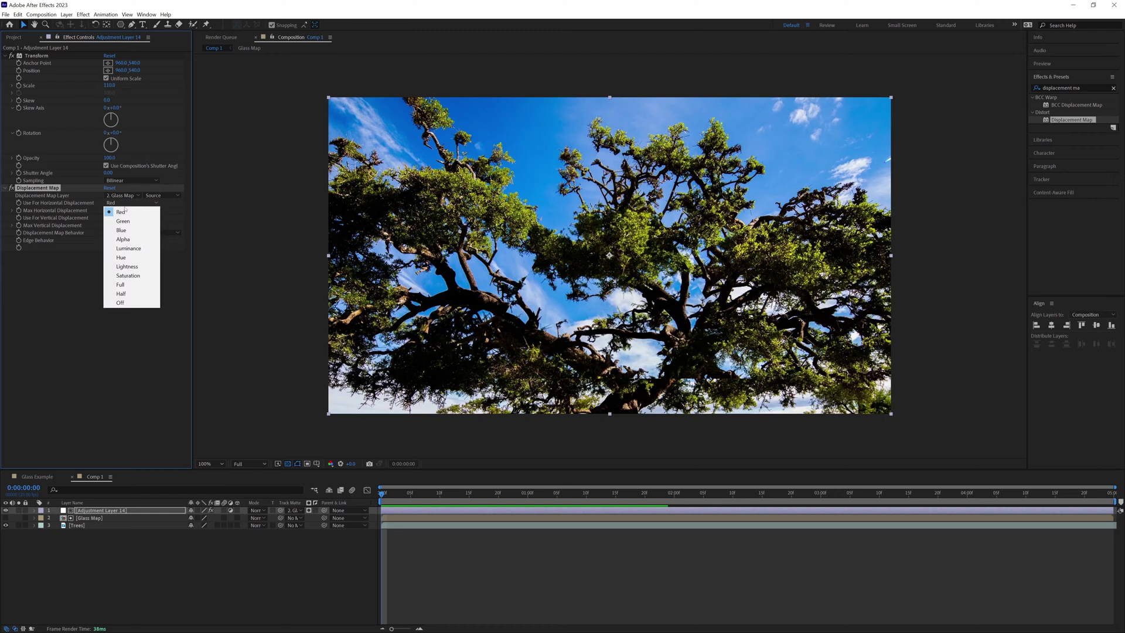
click(134, 249)
click(130, 217)
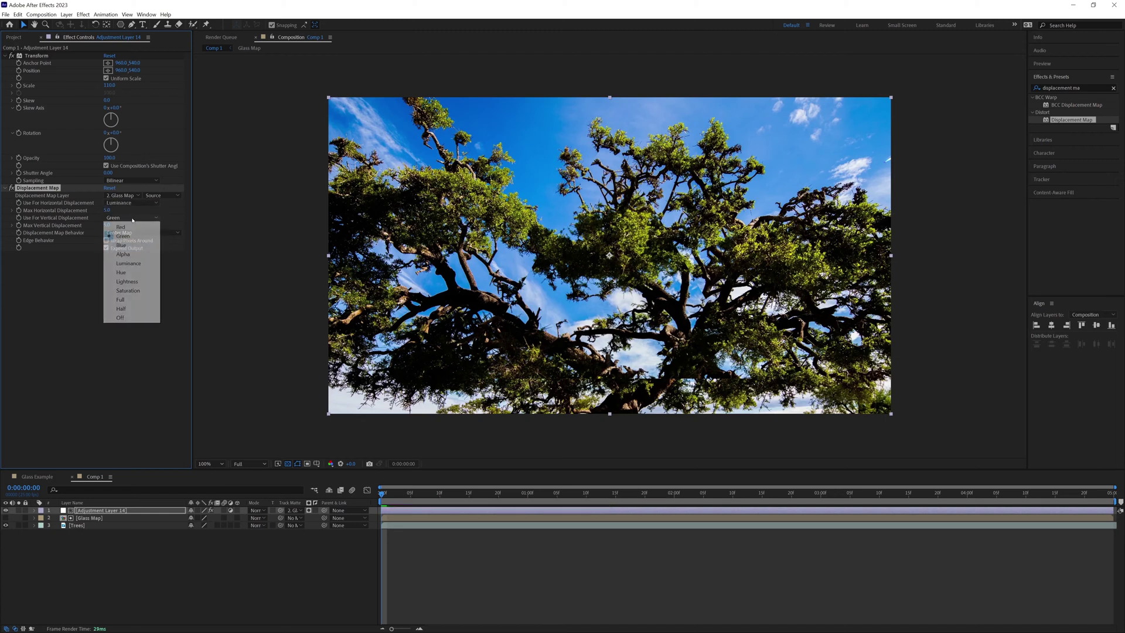
click(143, 264)
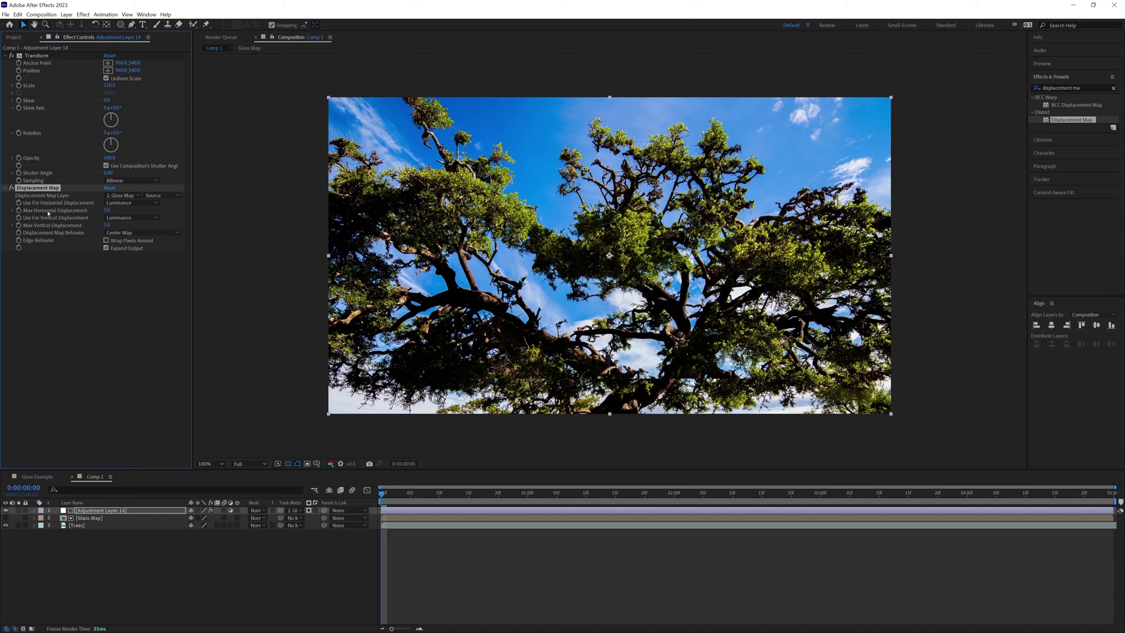
mouse_move(107, 210)
mouse_down()
mouse_move(129, 211)
mouse_move(111, 211)
mouse_up()
click(99, 519)
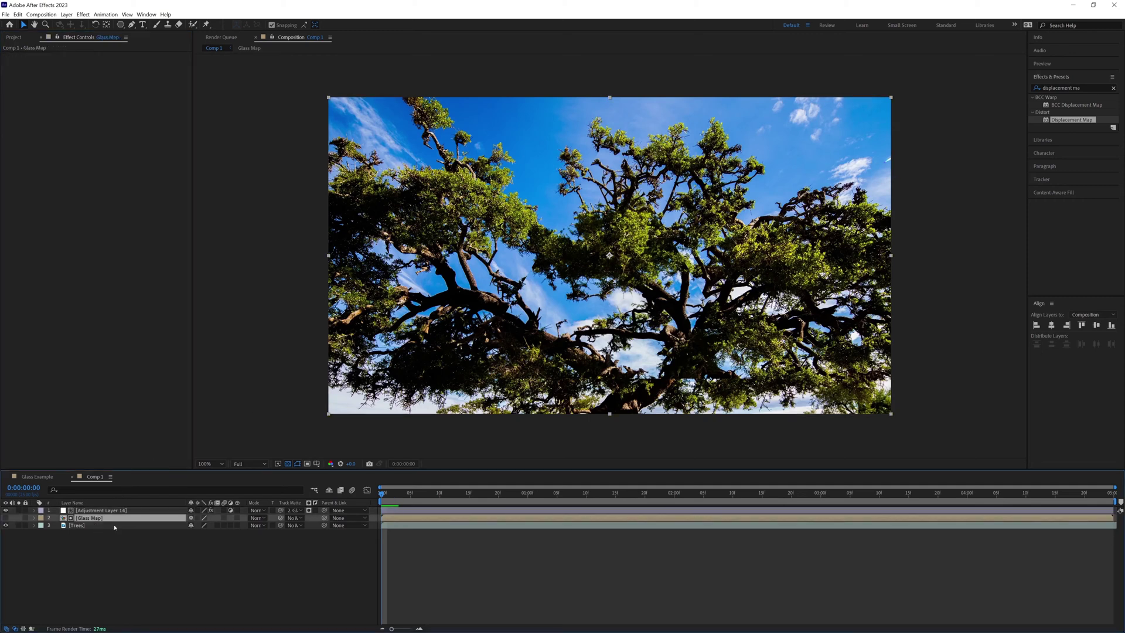
- In Glass Map, add a Gradient Ramp to the triangle with start and end close together for a hard split
double_click(100, 518)
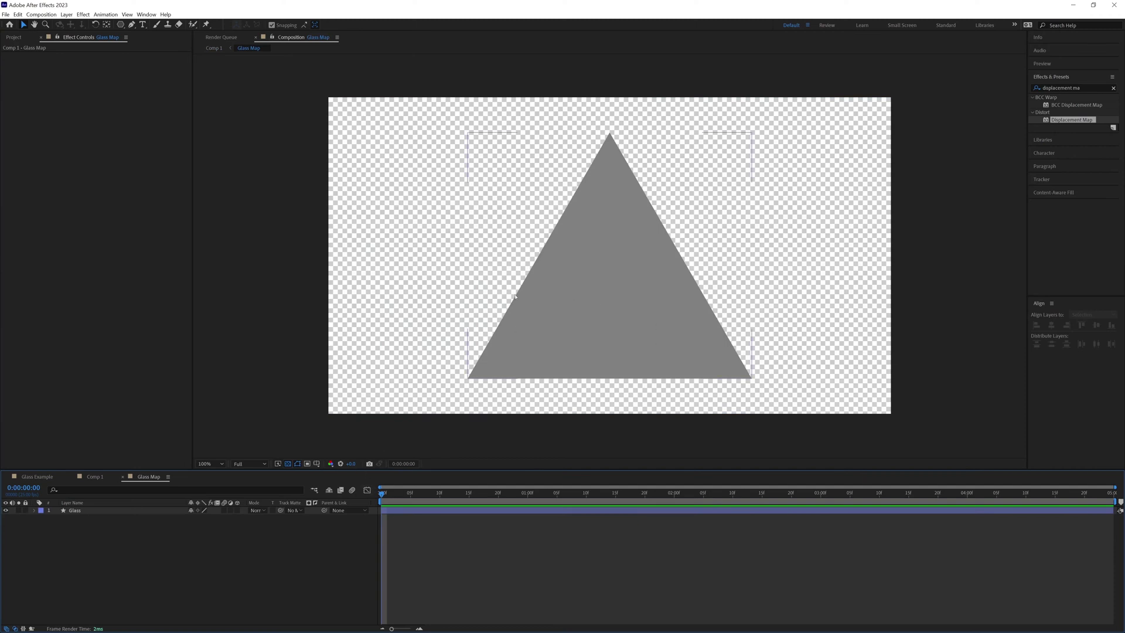
key(ctrl+5)
text(ramp)
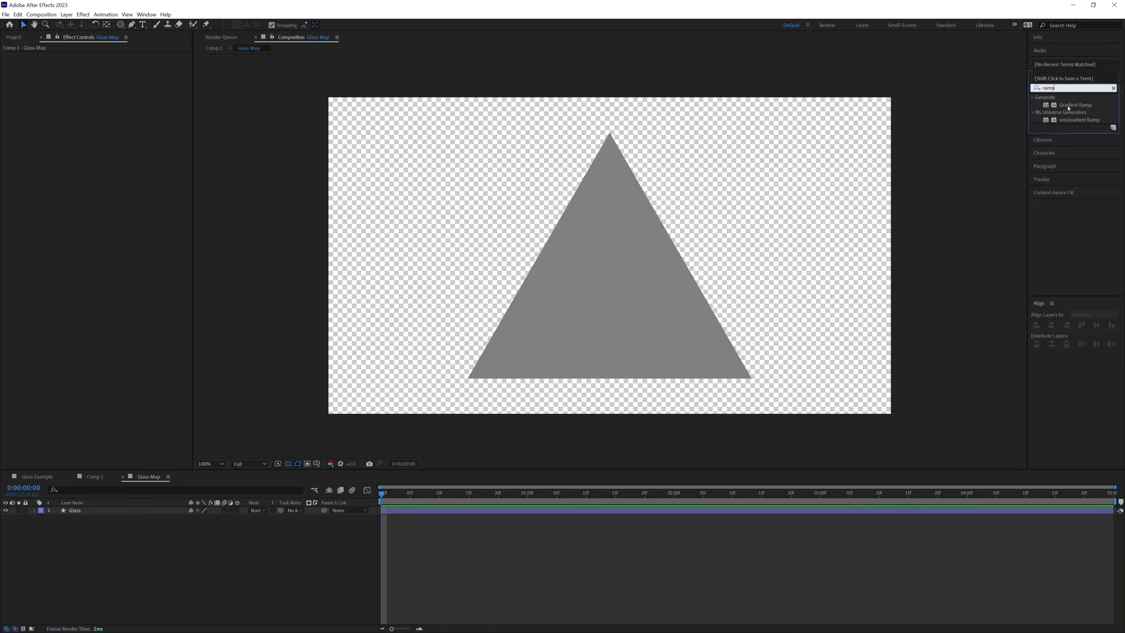
drag(1069, 107, 82, 512)
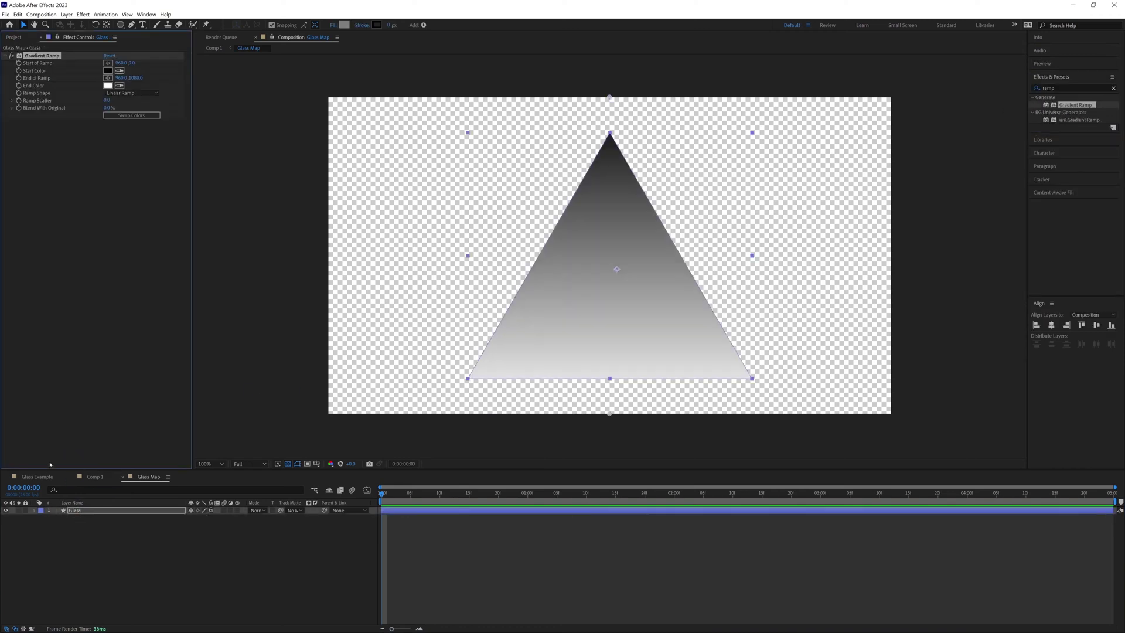
drag(131, 63, 405, 57)
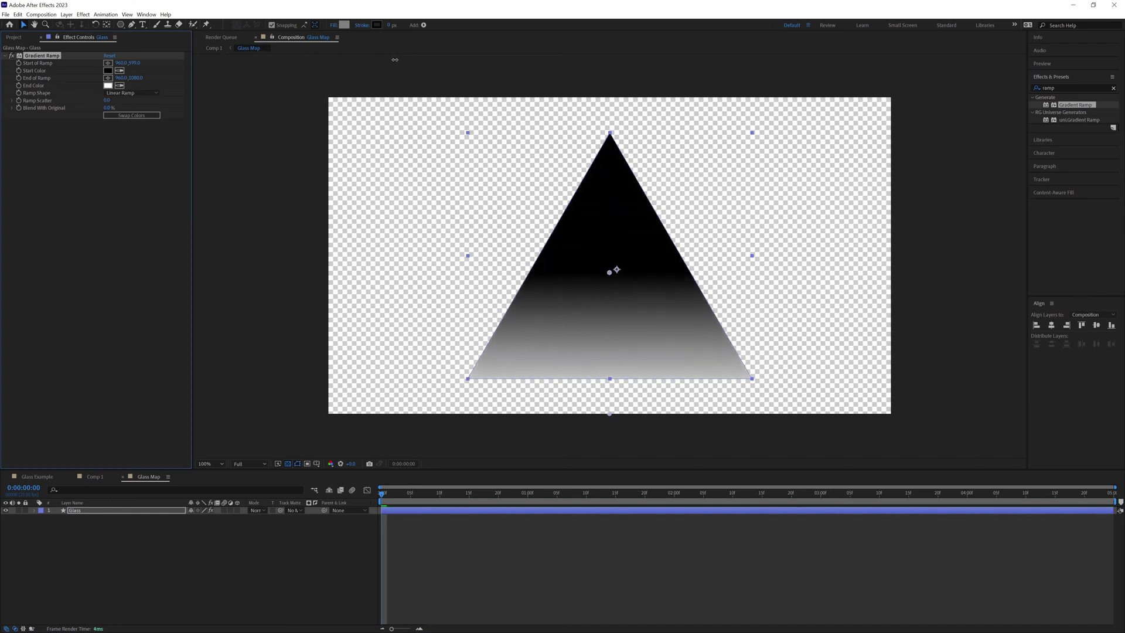
drag(610, 413, 610, 274)
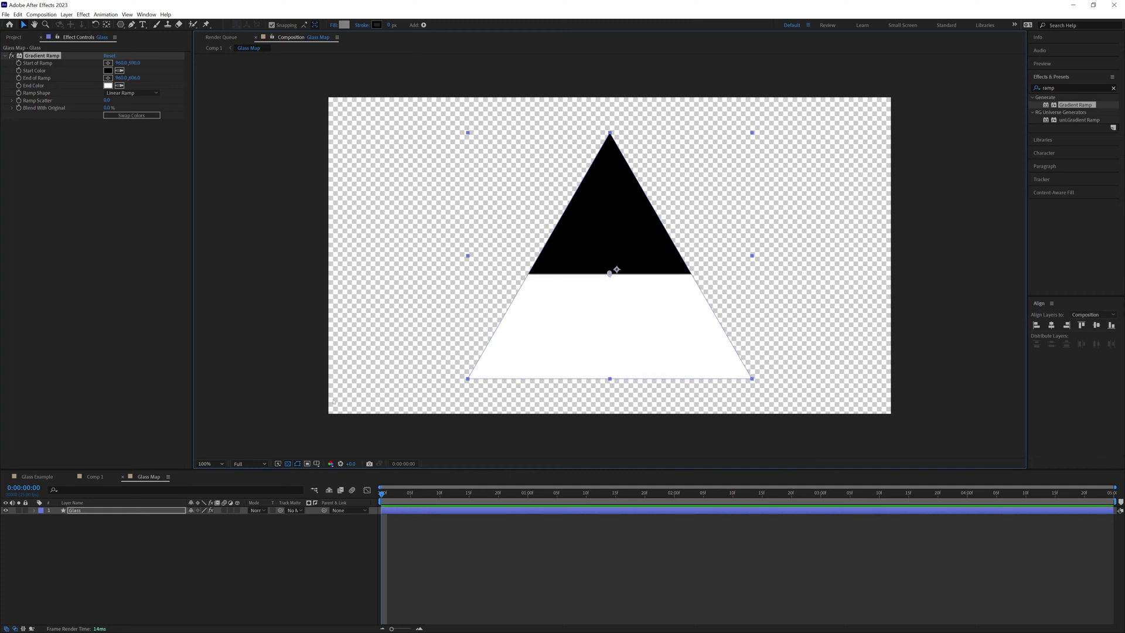
click(96, 477)
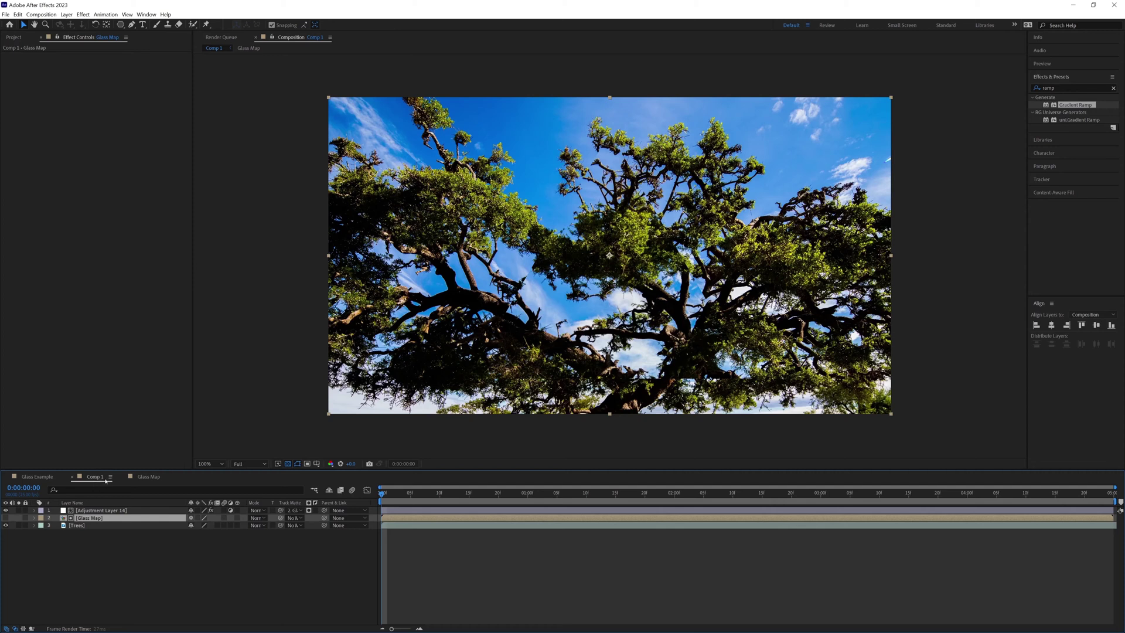
- Set Adjustment Layer 14's Max Horizontal Displacement to about 70 and Max Vertical to 43
click(96, 511)
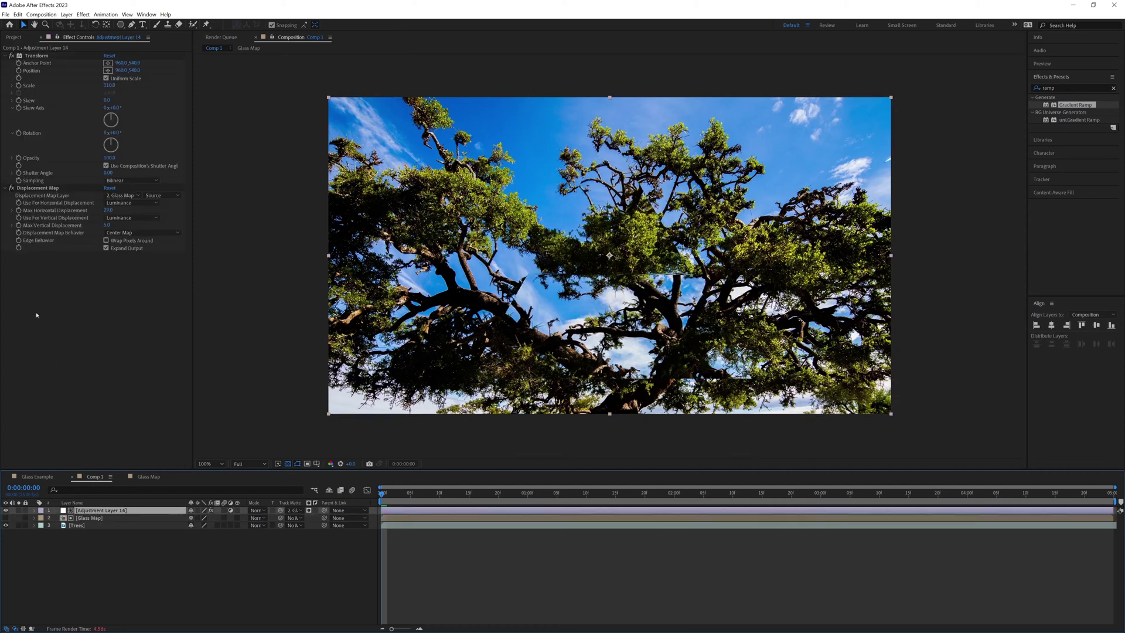
click(32, 196)
drag(109, 209, 123, 209)
drag(124, 209, 120, 209)
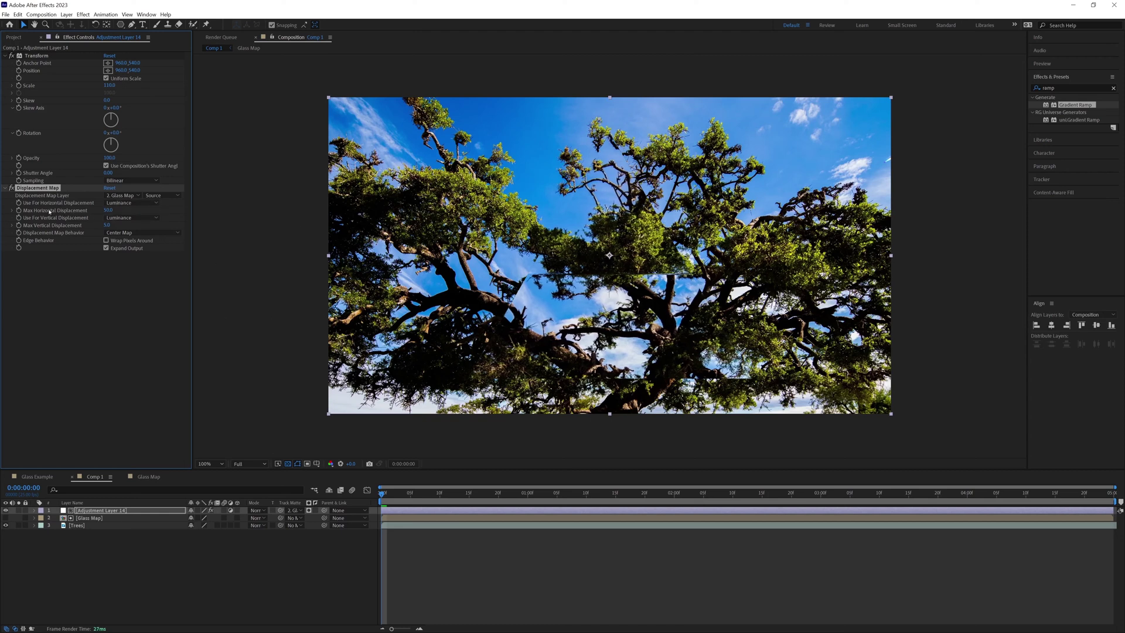
drag(108, 212, 120, 210)
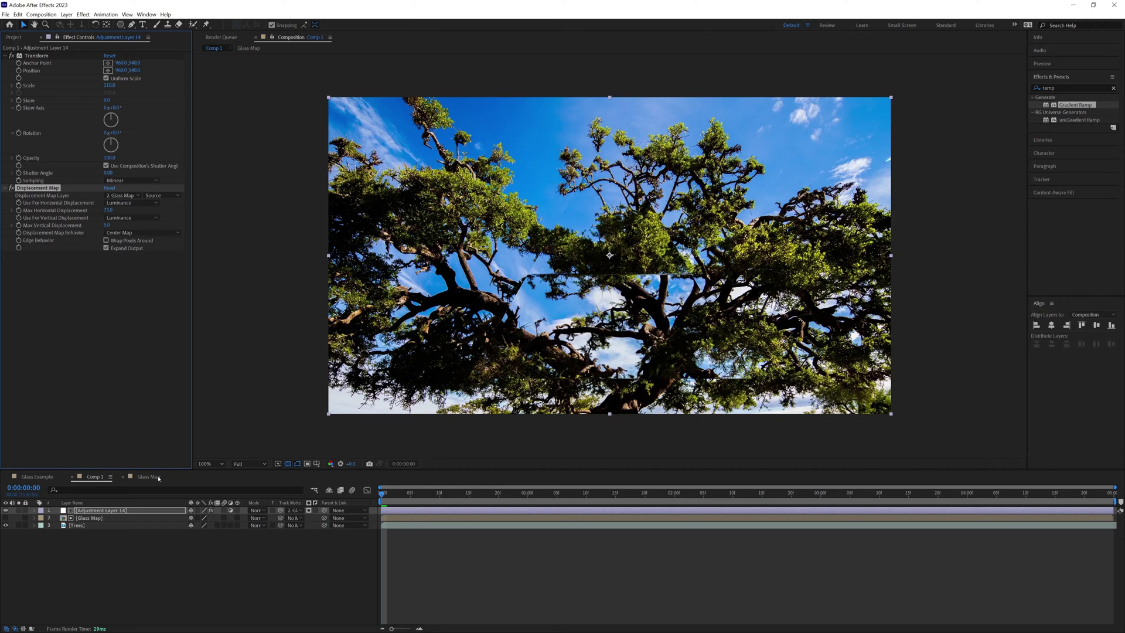
click(157, 477)
click(95, 478)
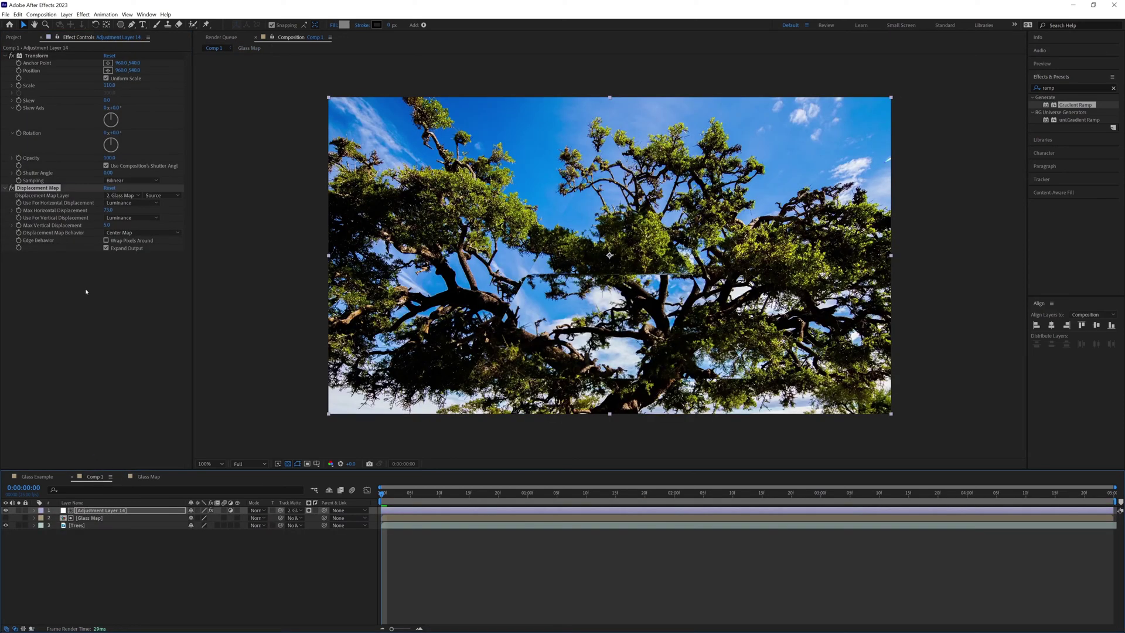
mouse_move(108, 226)
mouse_down()
mouse_move(132, 222)
mouse_move(116, 218)
mouse_up()
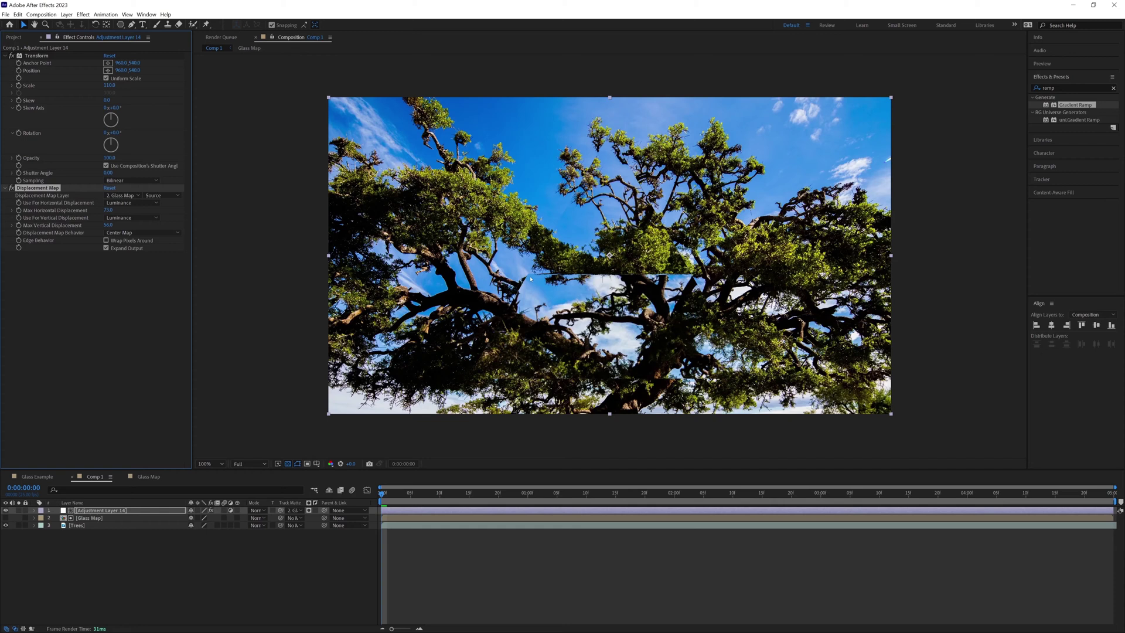
click(159, 478)
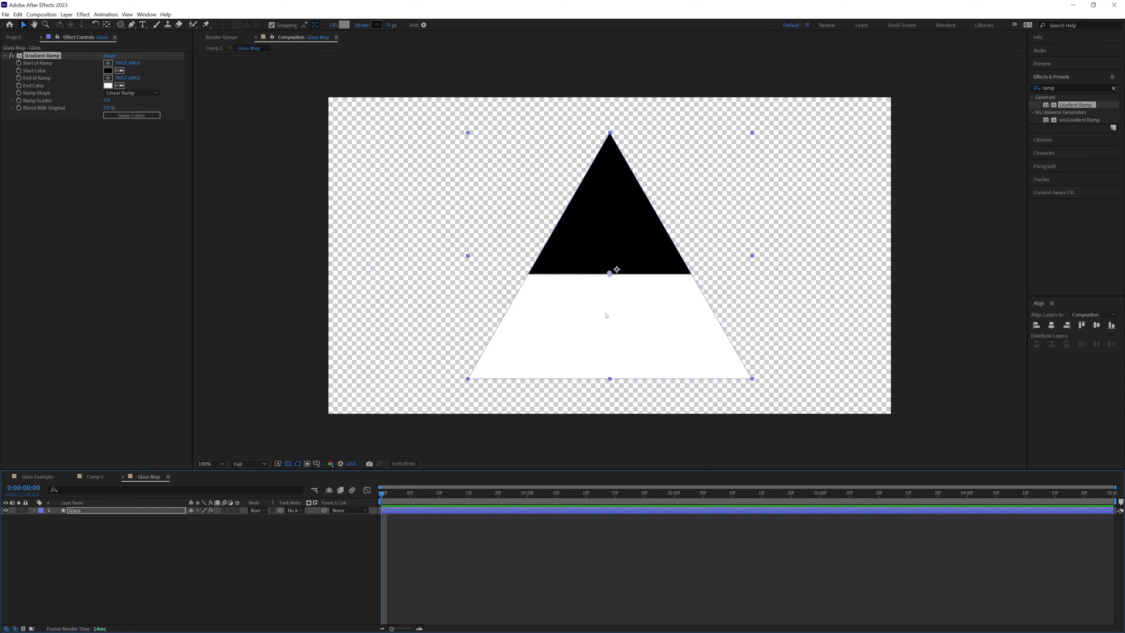
drag(610, 274, 609, 321)
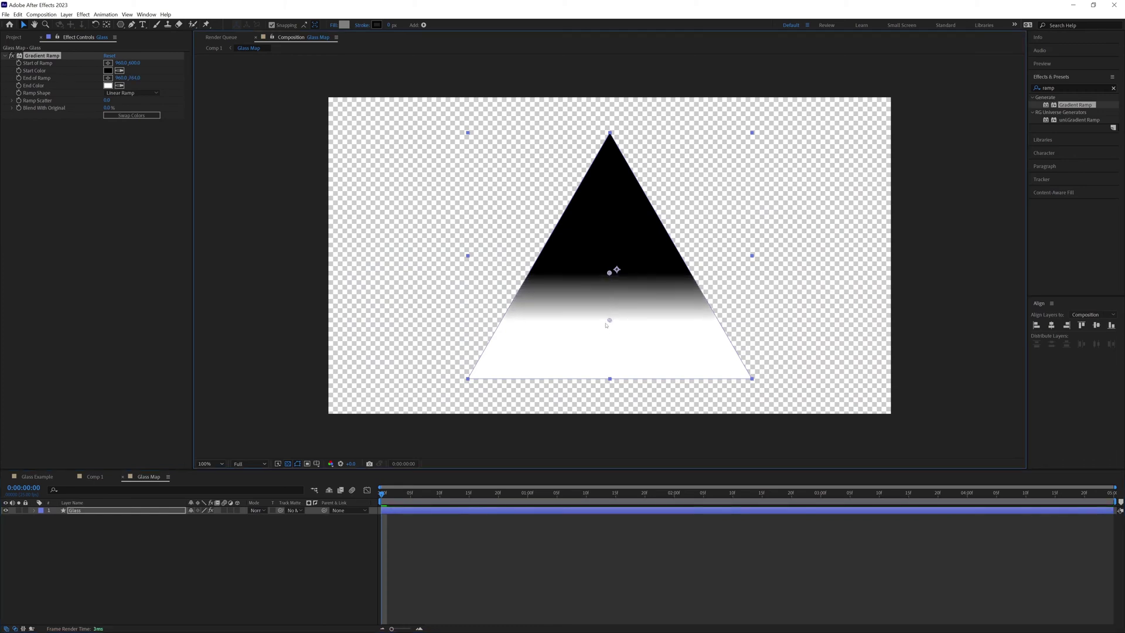
drag(610, 272, 610, 236)
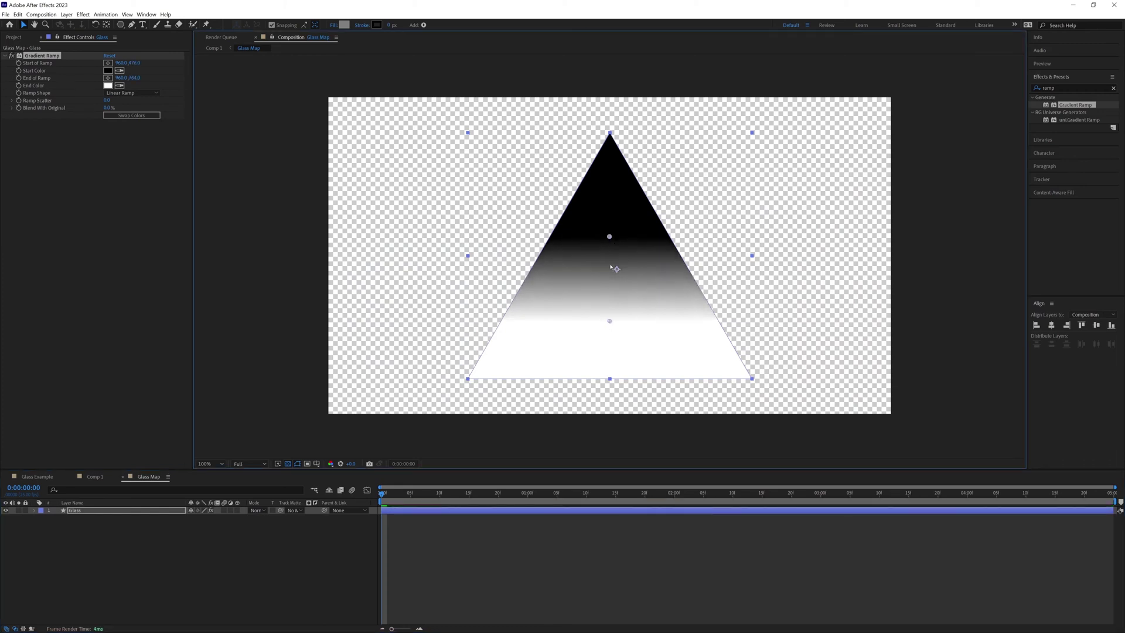
drag(609, 323, 610, 332)
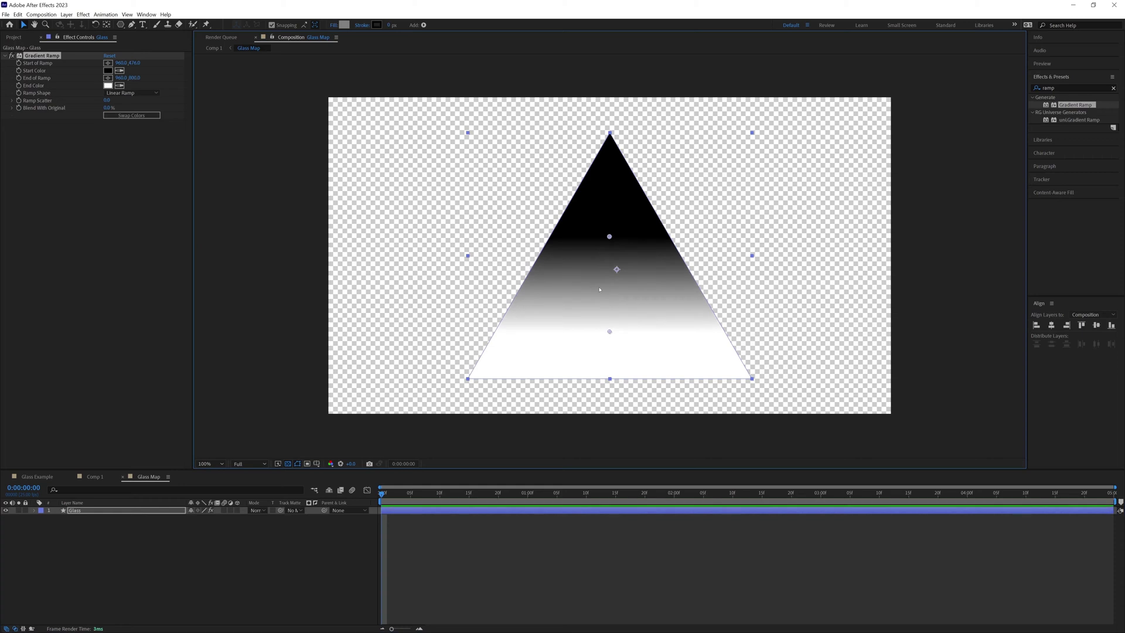
click(95, 477)
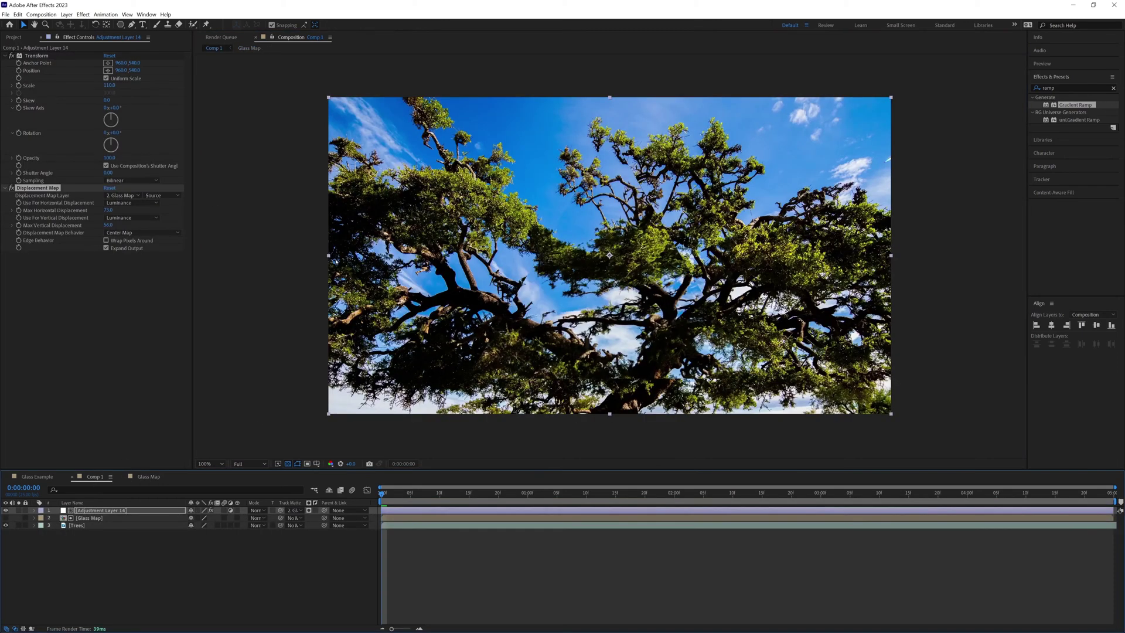
mouse_move(109, 210)
mouse_down()
mouse_move(98, 209)
mouse_move(143, 214)
mouse_move(128, 215)
mouse_up()
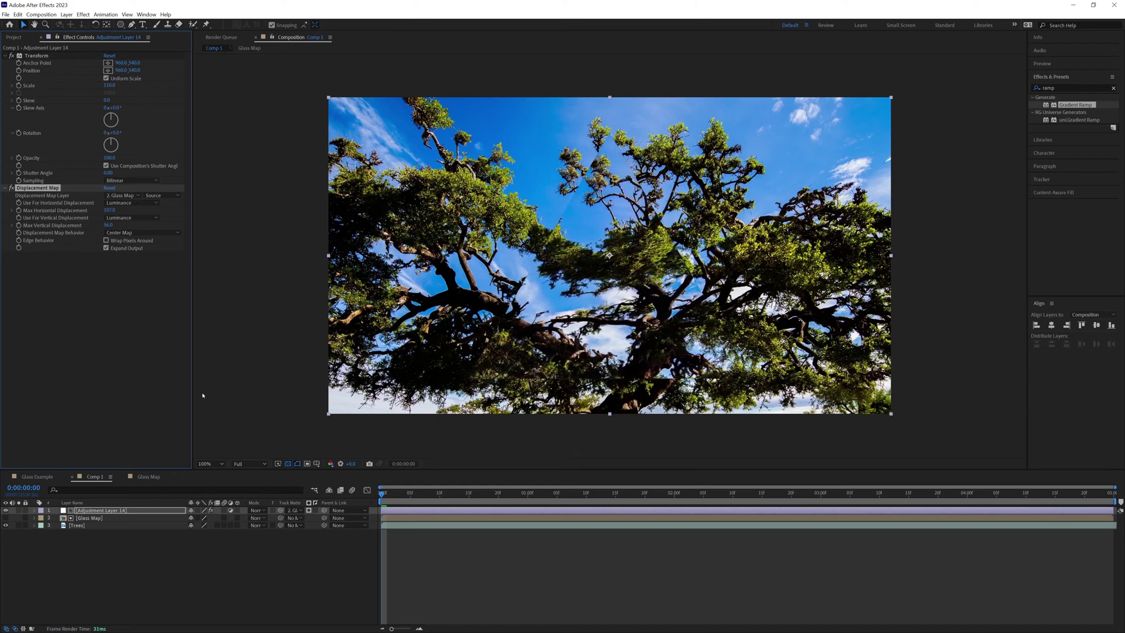
click(148, 477)
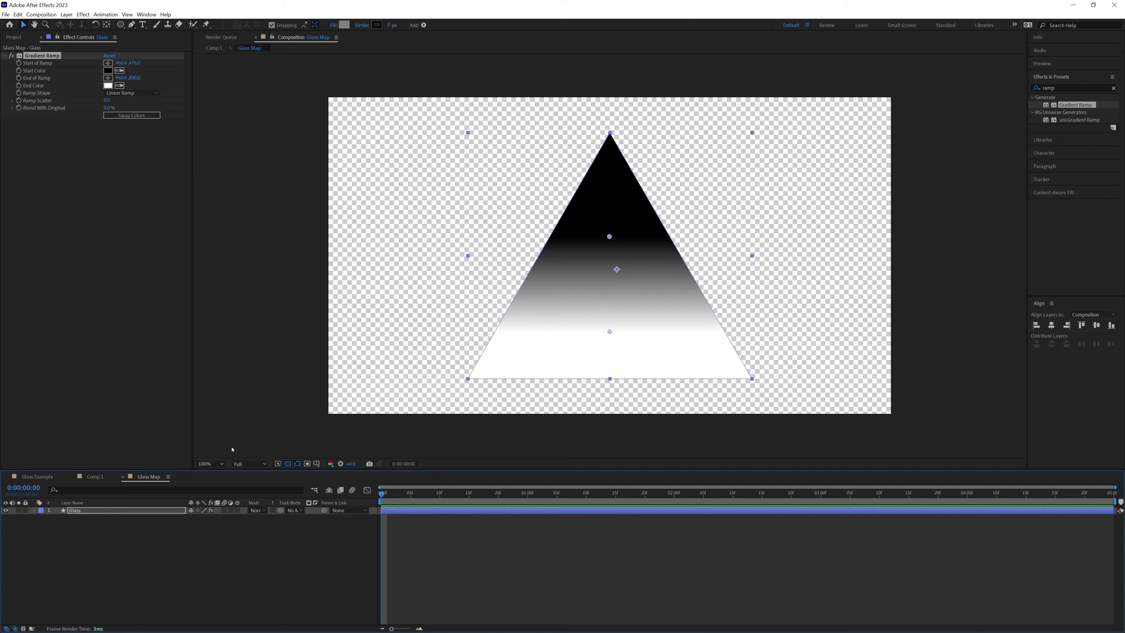
click(91, 477)
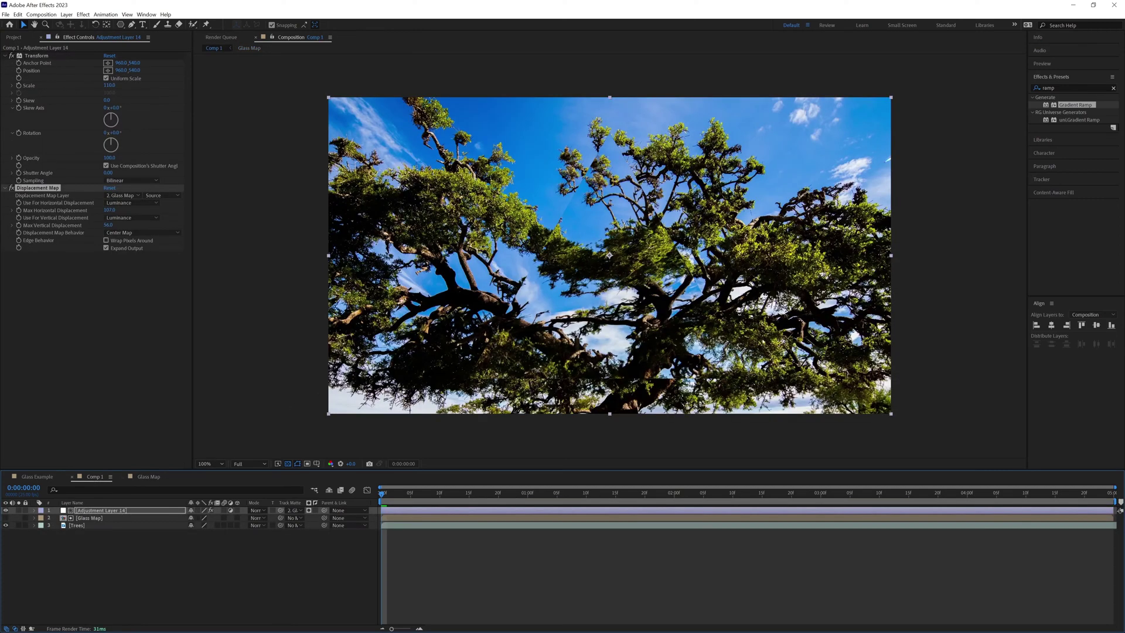
click(151, 477)
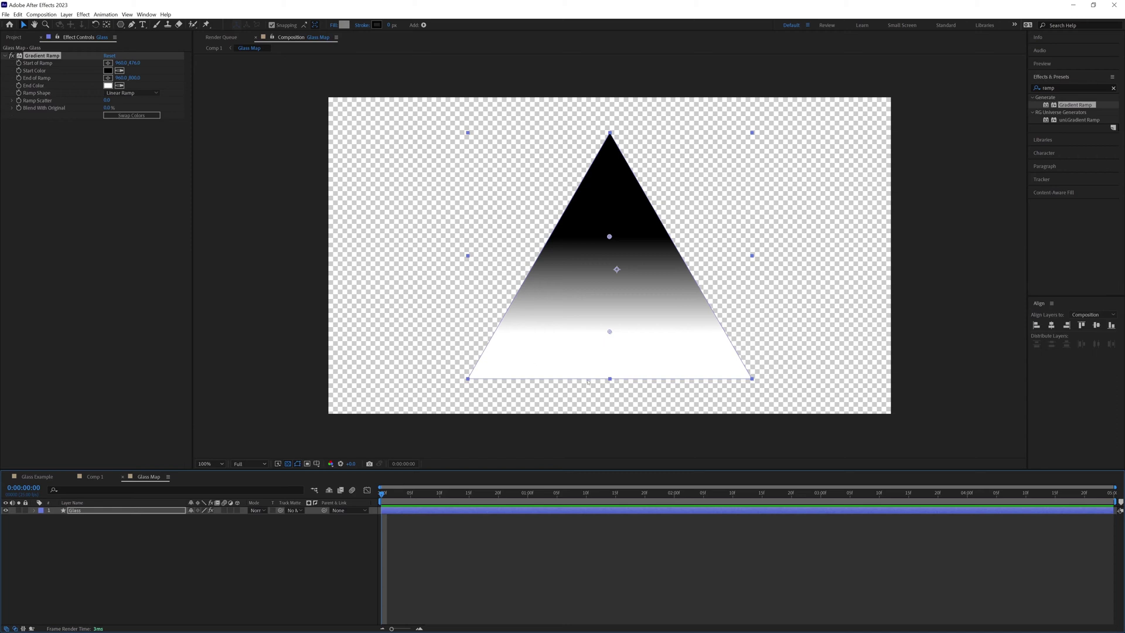
- Replace the Glass triangle's Gradient Ramp with an Inner Glow layer style
click(35, 57)
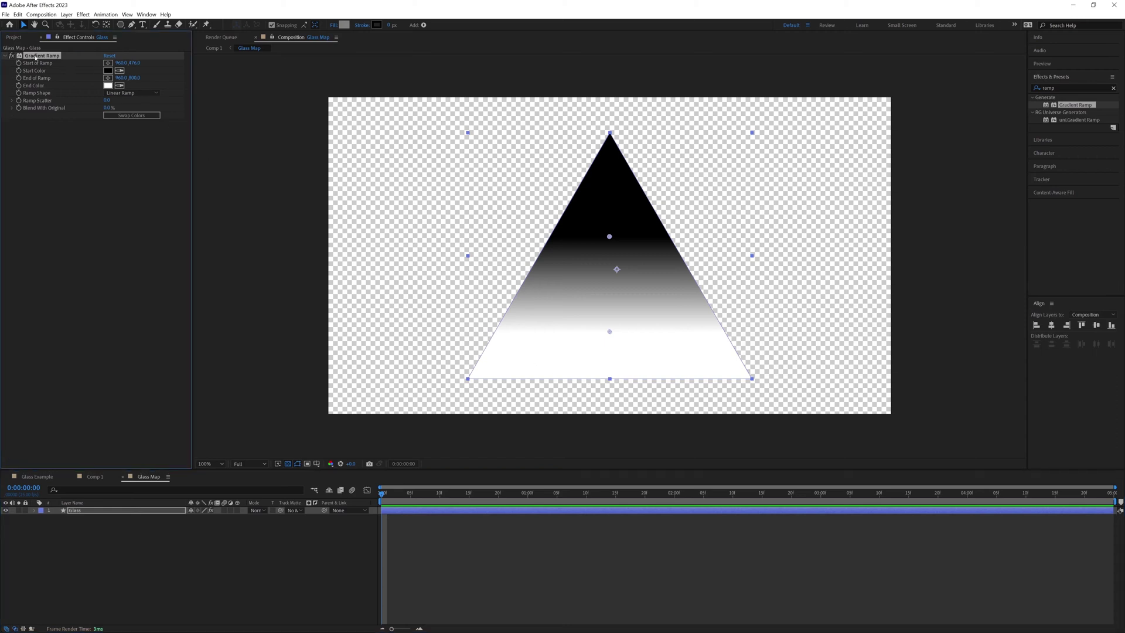
key(Delete)
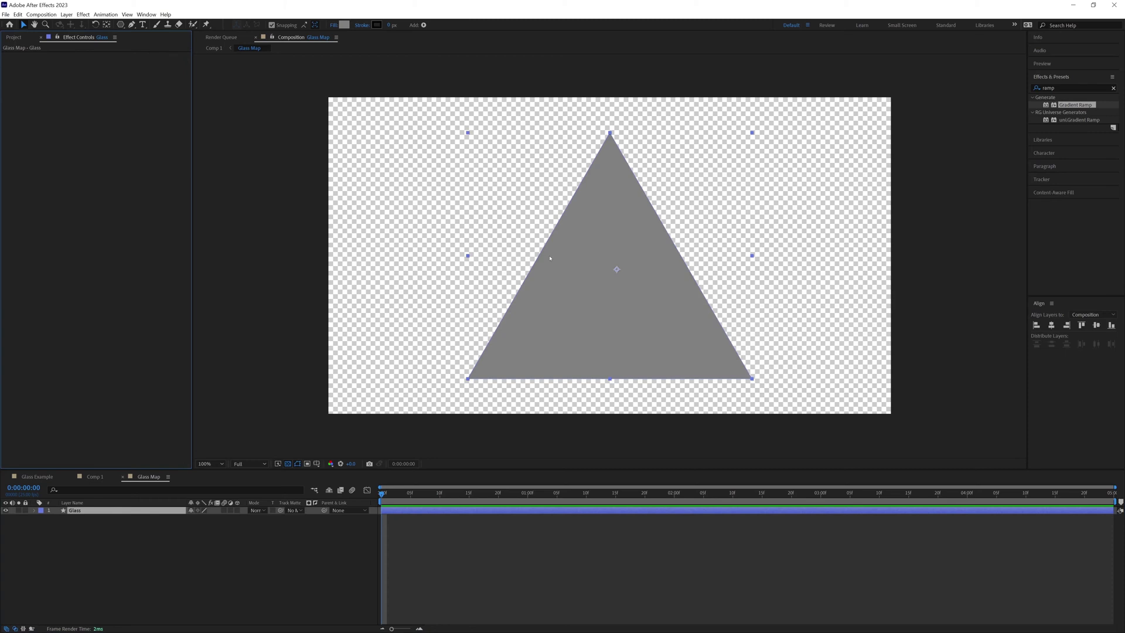
click(66, 14)
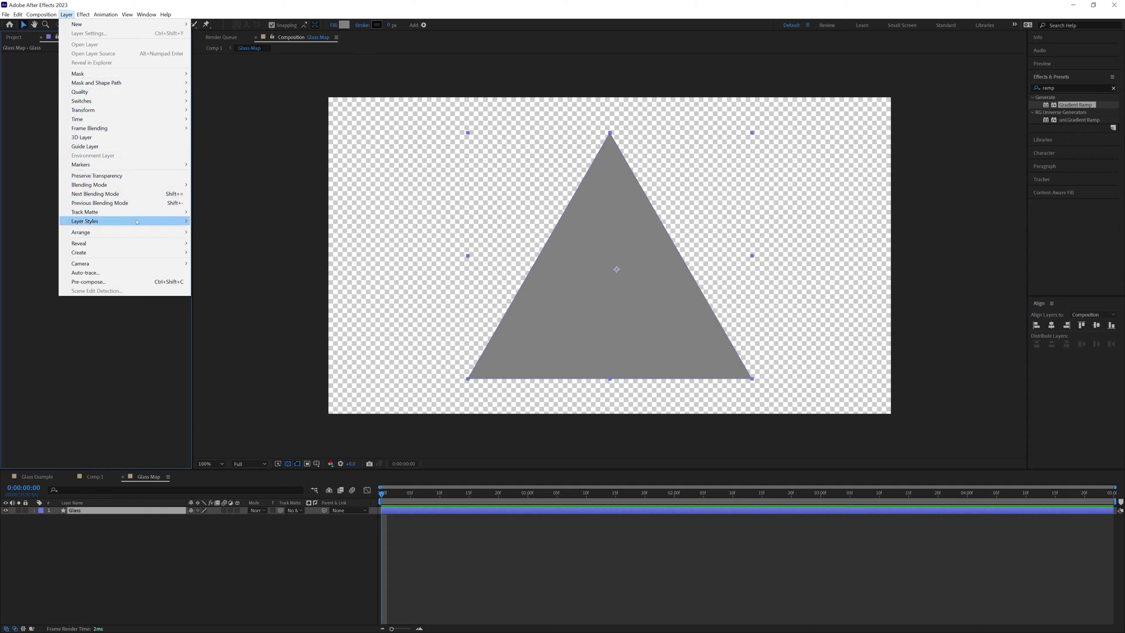
mouse_move(136, 222)
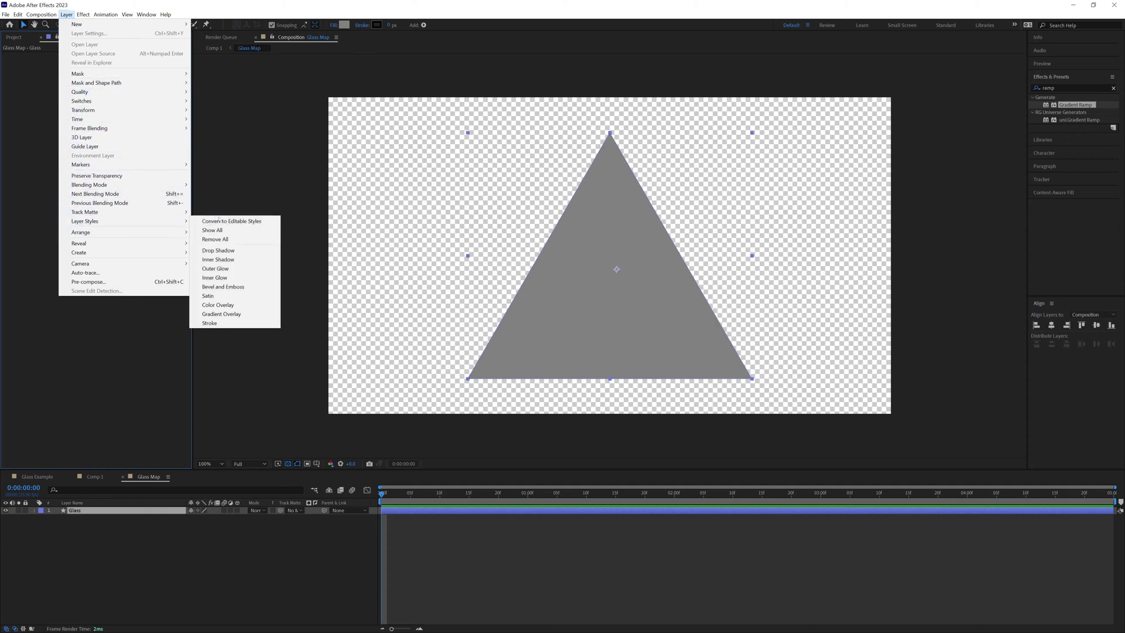
click(239, 278)
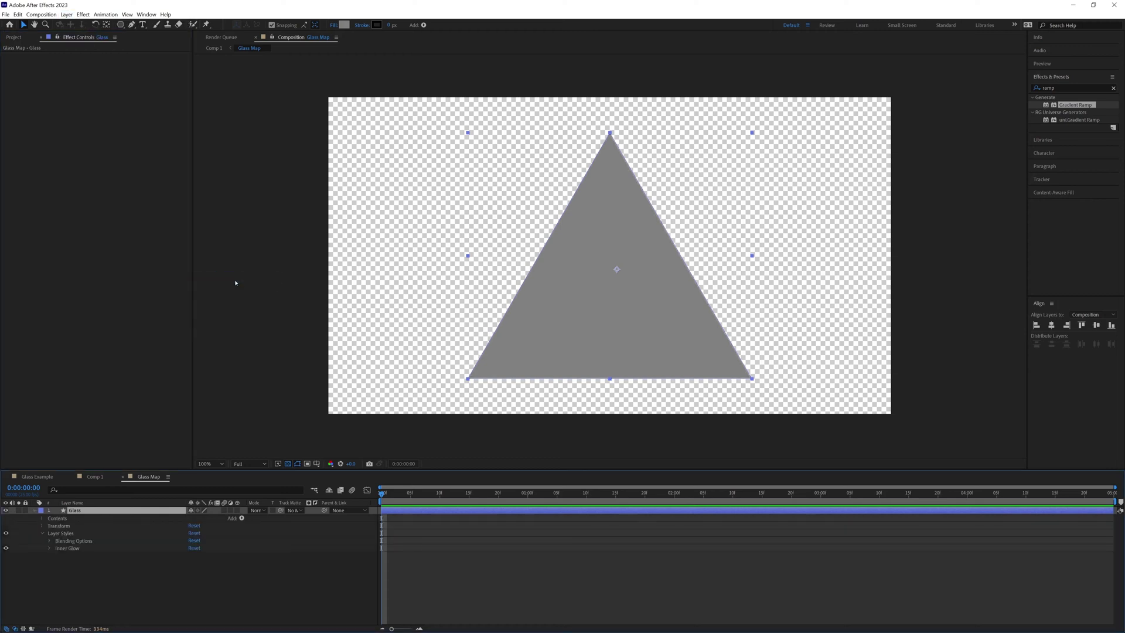
- Set the Inner Glow colour to white, opacity 100% and size 62
click(50, 549)
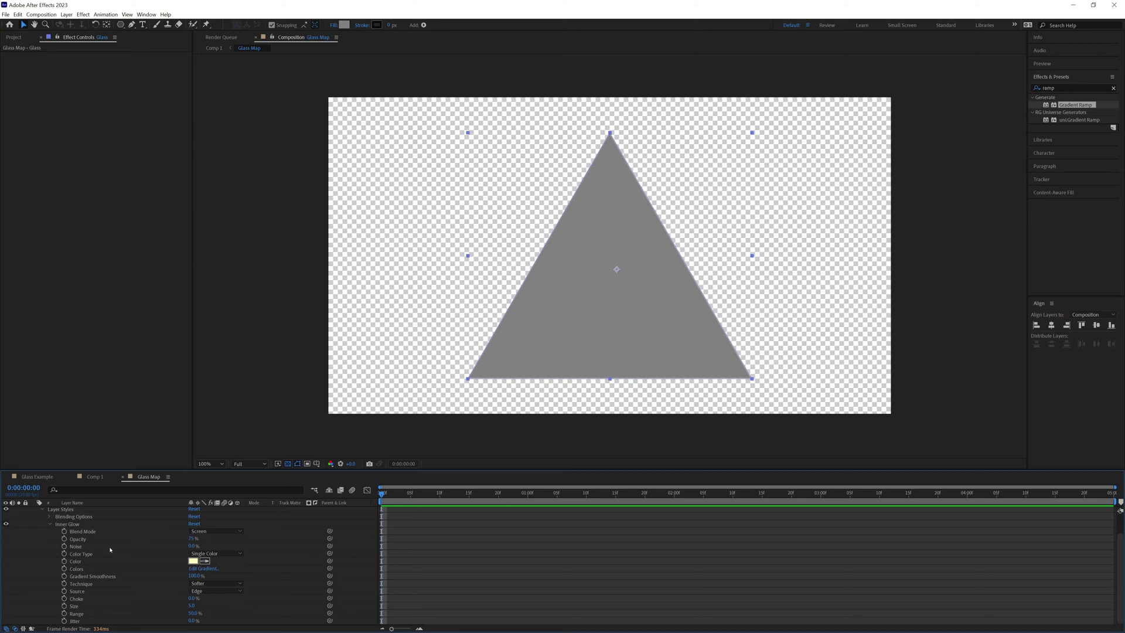
click(192, 561)
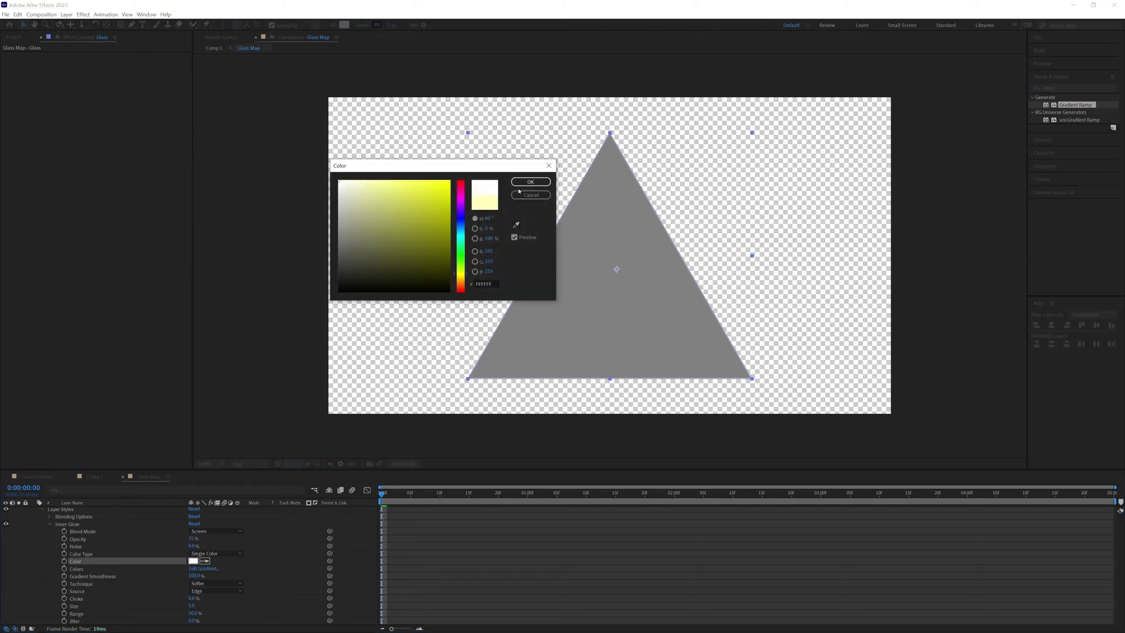
click(530, 182)
click(191, 538)
text(100)
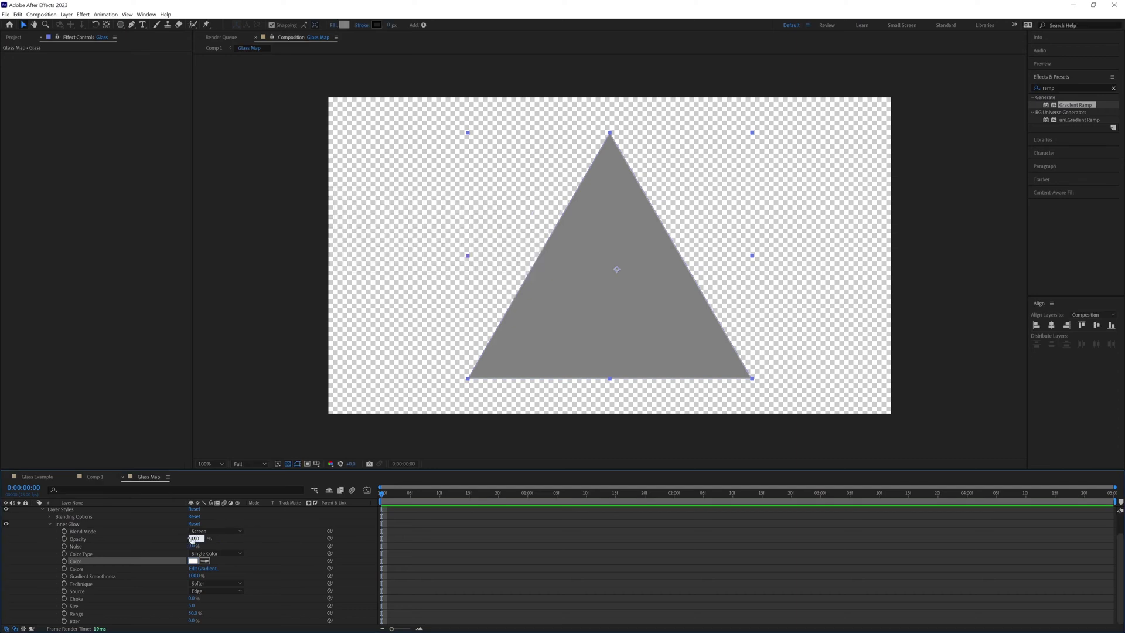
key(Return)
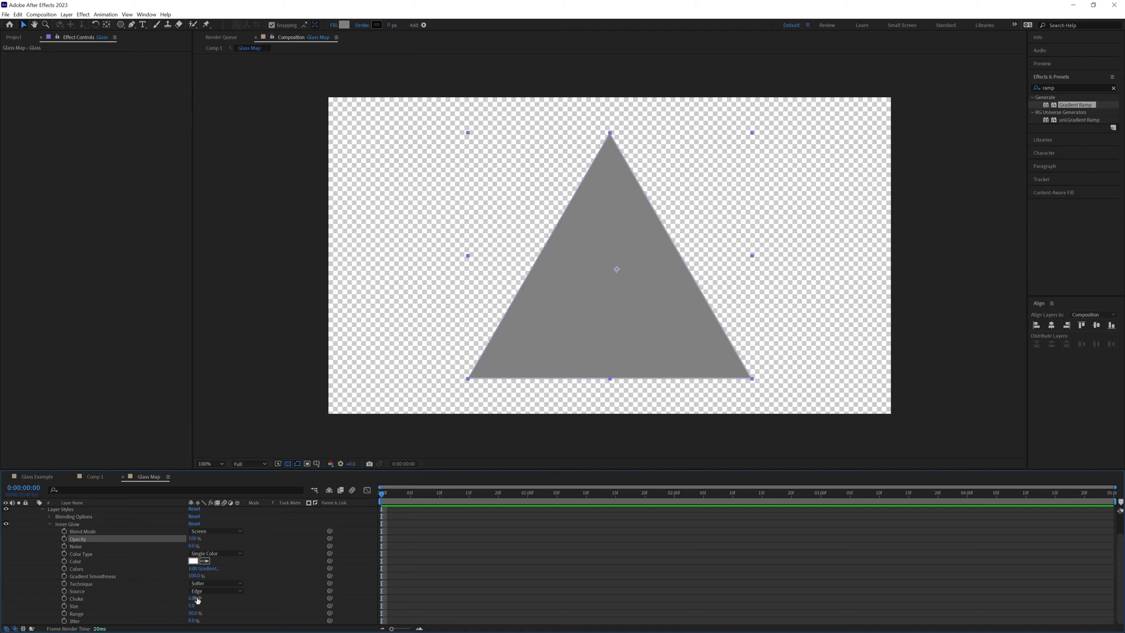
drag(190, 606, 219, 599)
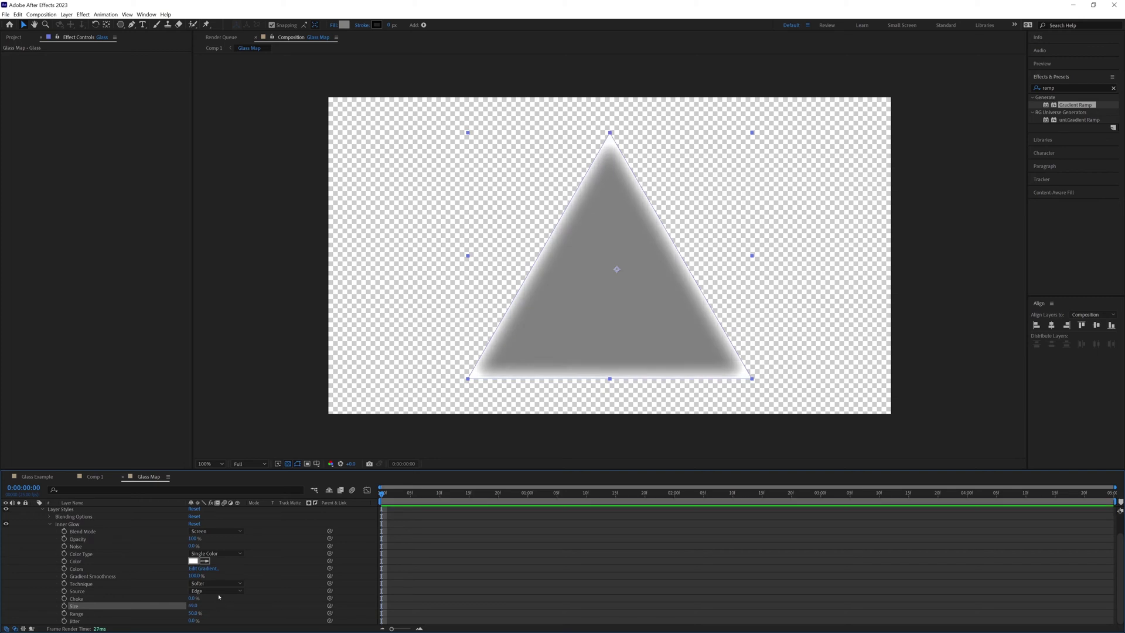
click(95, 477)
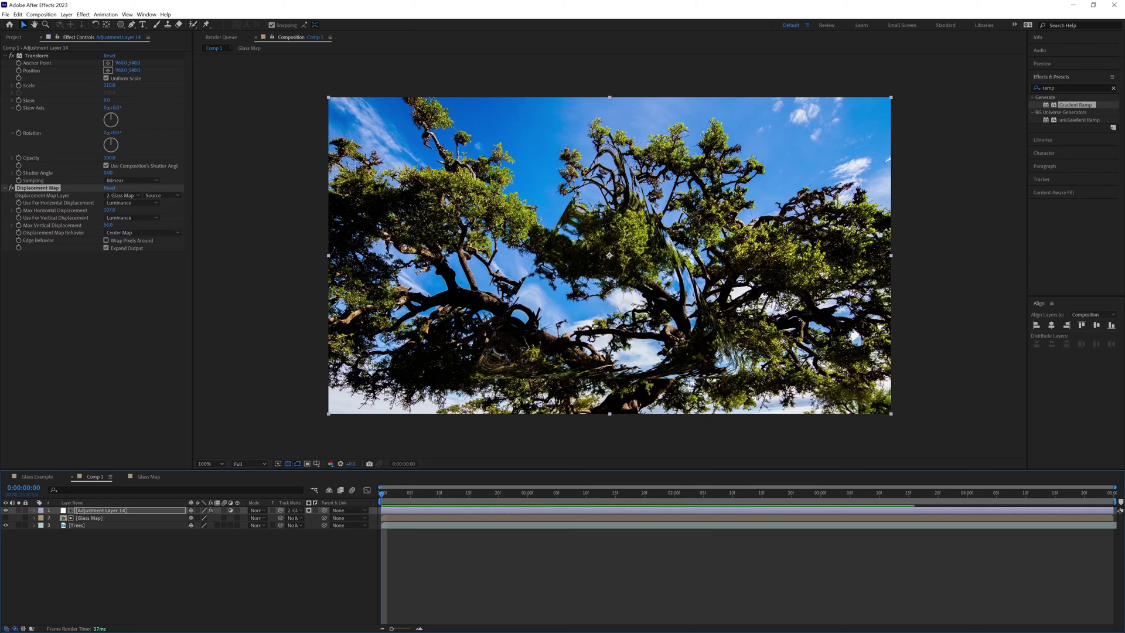
- Lower the Max Horizontal Displacement in Comp 1 to 28
mouse_move(109, 210)
mouse_down()
mouse_move(93, 210)
mouse_move(125, 221)
mouse_up()
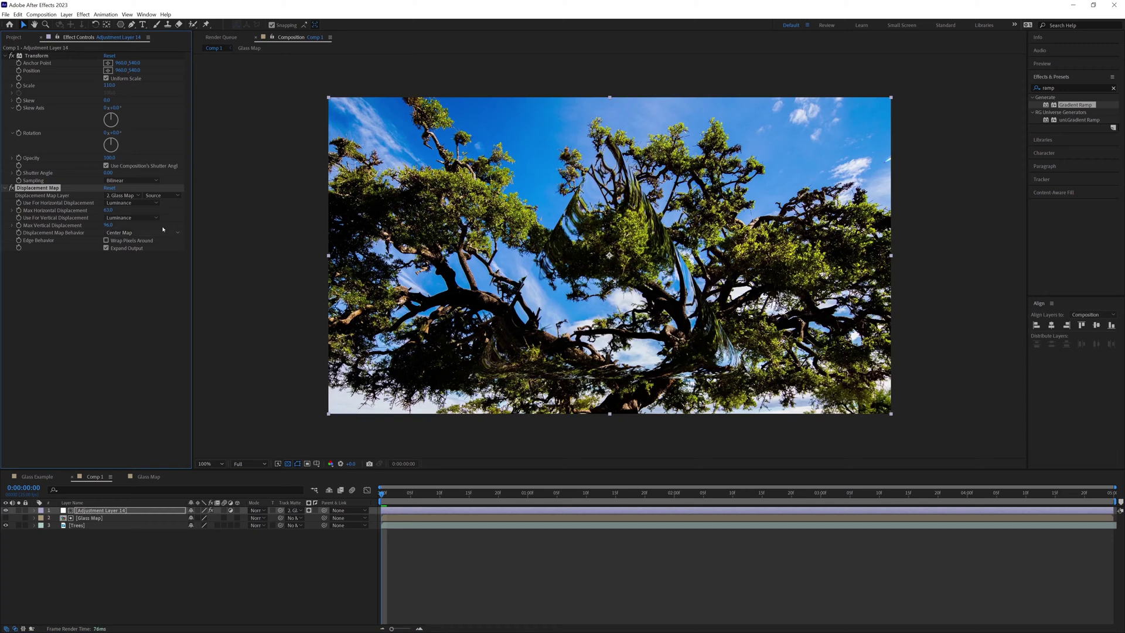
mouse_move(108, 210)
mouse_down()
mouse_move(93, 210)
mouse_move(111, 210)
mouse_move(97, 225)
mouse_move(114, 210)
mouse_up()
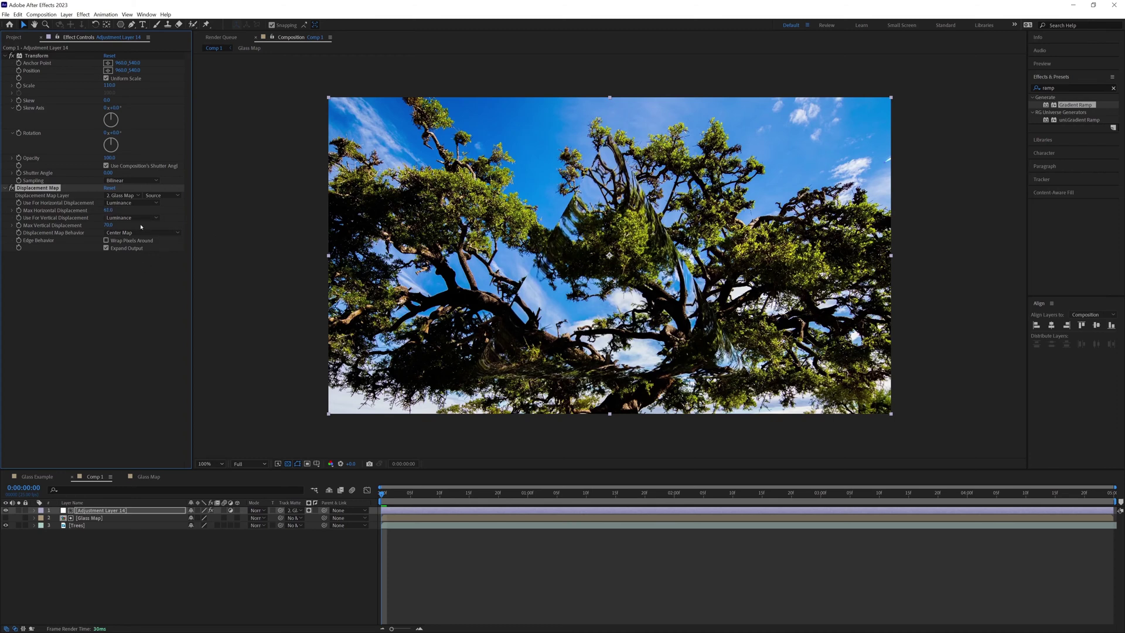
click(149, 477)
- Set the Glass triangle's Inner Glow size to 45 and choke to 5%
mouse_move(192, 605)
mouse_down()
mouse_move(183, 607)
mouse_move(209, 599)
mouse_up()
click(181, 602)
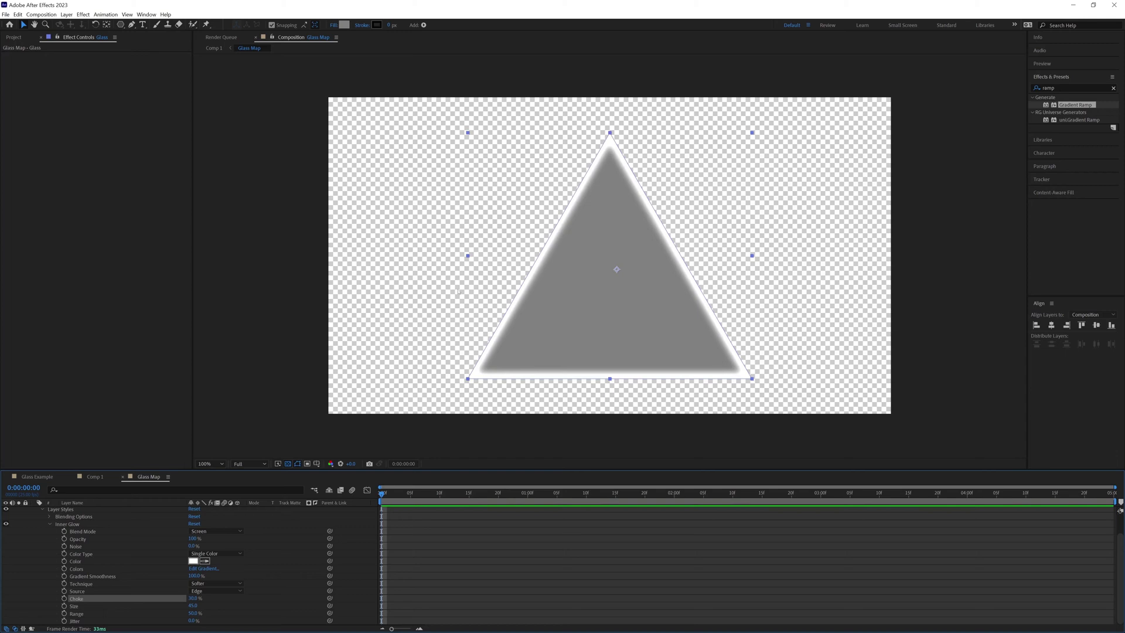
click(95, 477)
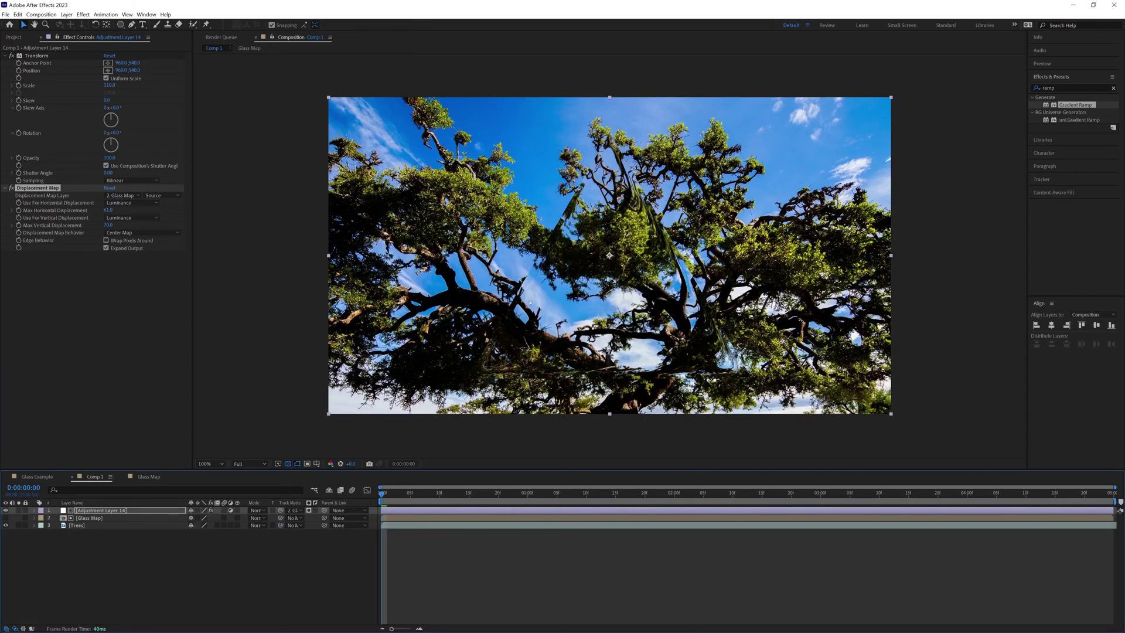
click(148, 477)
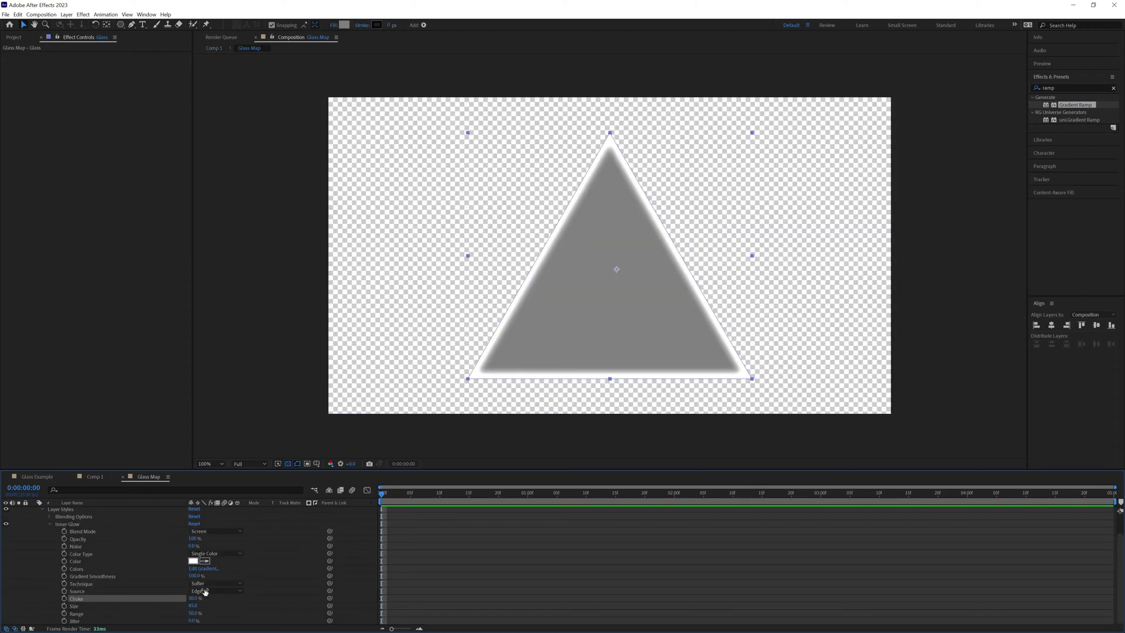
mouse_move(196, 599)
mouse_down()
mouse_move(183, 599)
mouse_move(198, 610)
mouse_up()
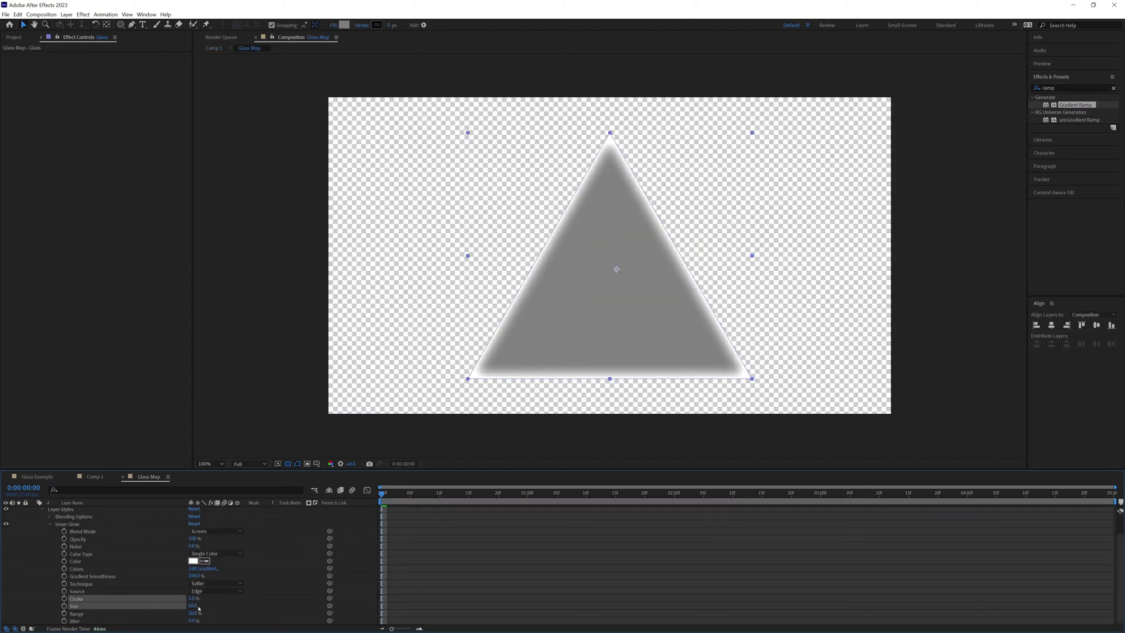
click(88, 476)
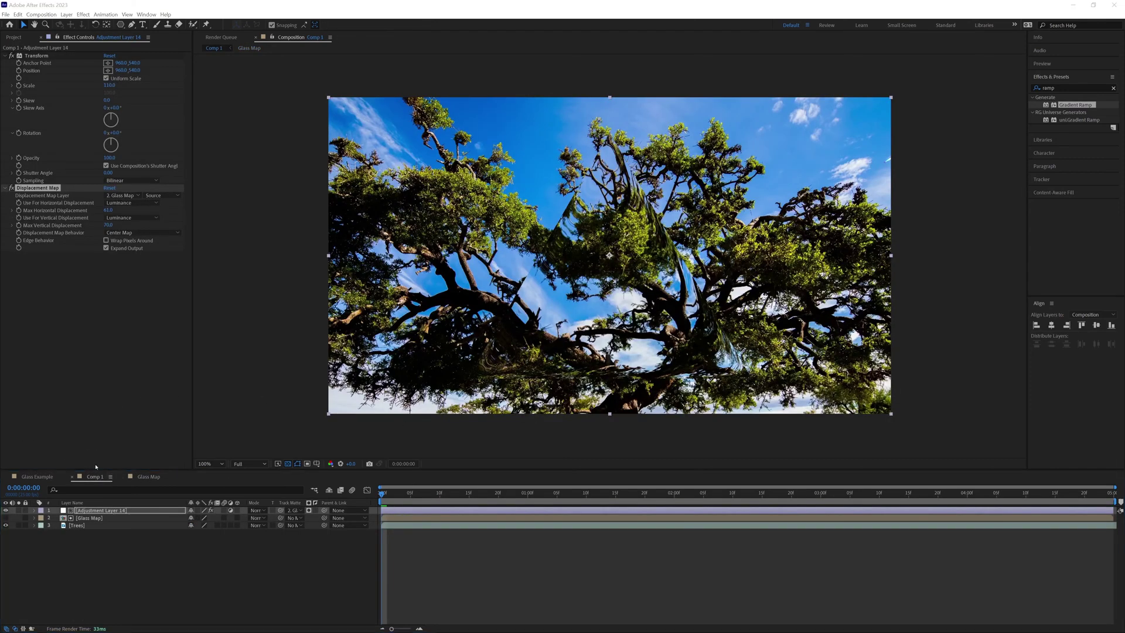
click(148, 477)
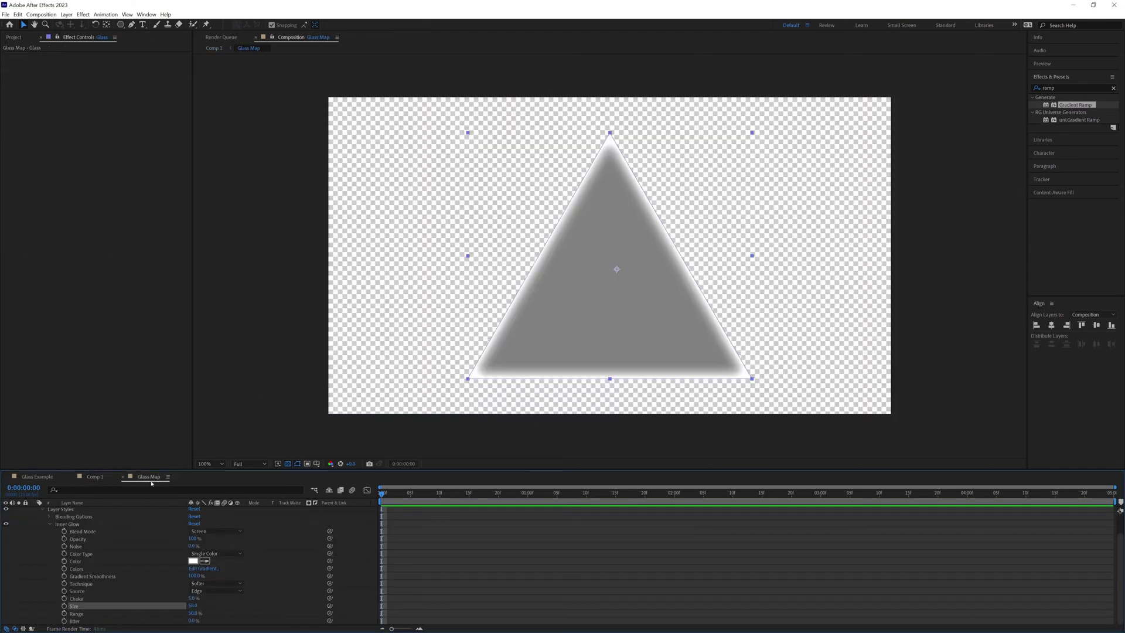
click(50, 525)
click(33, 511)
click(76, 513)
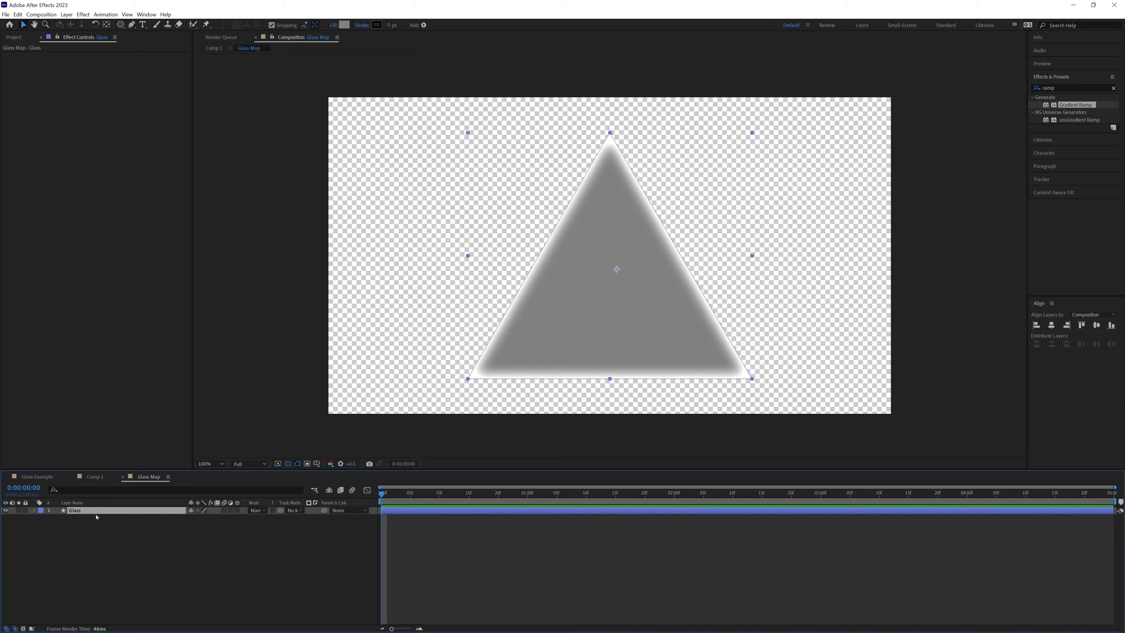
- Duplicate the Glass layer as Glass 2 and expand its Inner Glow settings
key(ctrl+d)
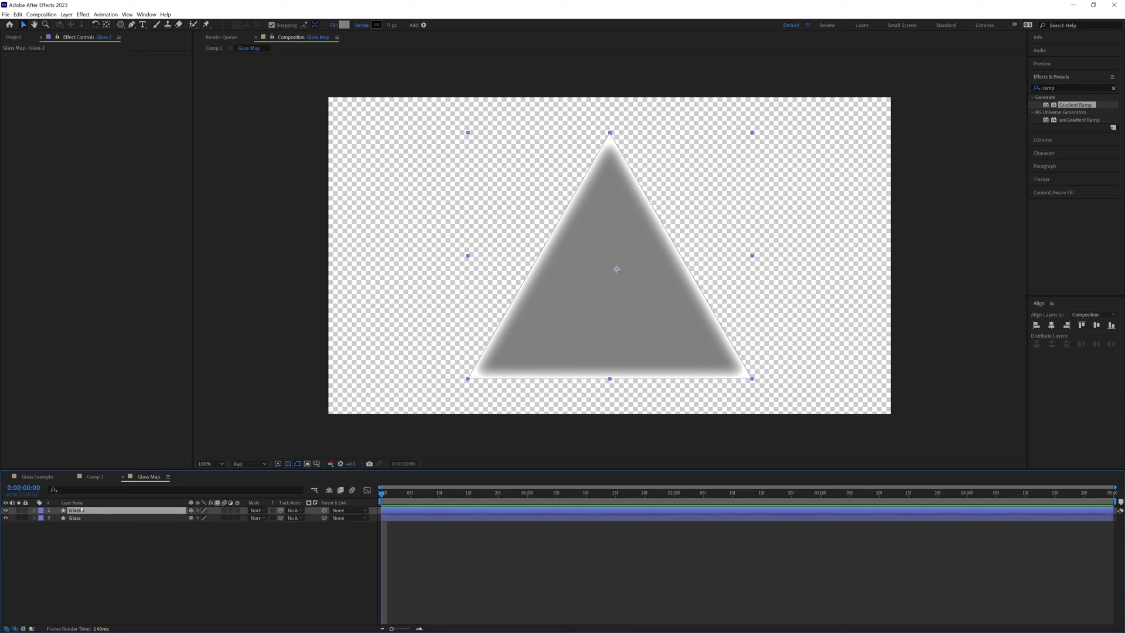
click(34, 511)
click(41, 533)
click(65, 549)
click(49, 549)
scroll(74, 527, down, 1)
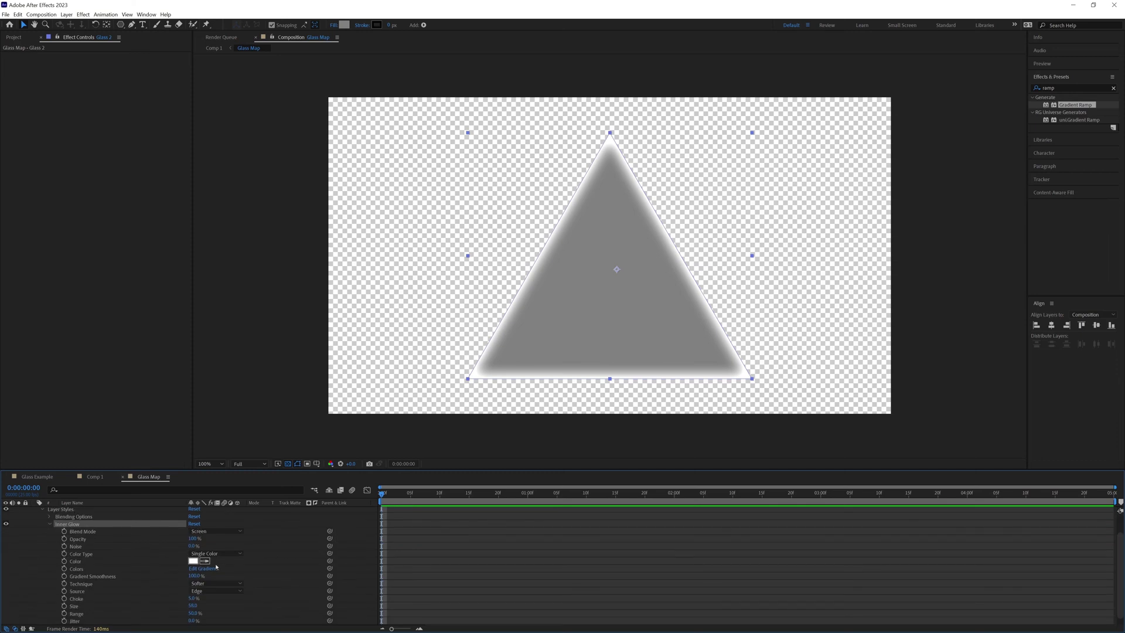
- Make Glass 2's Inner Glow black in Multiply mode, size 7, choke about 30%
click(193, 561)
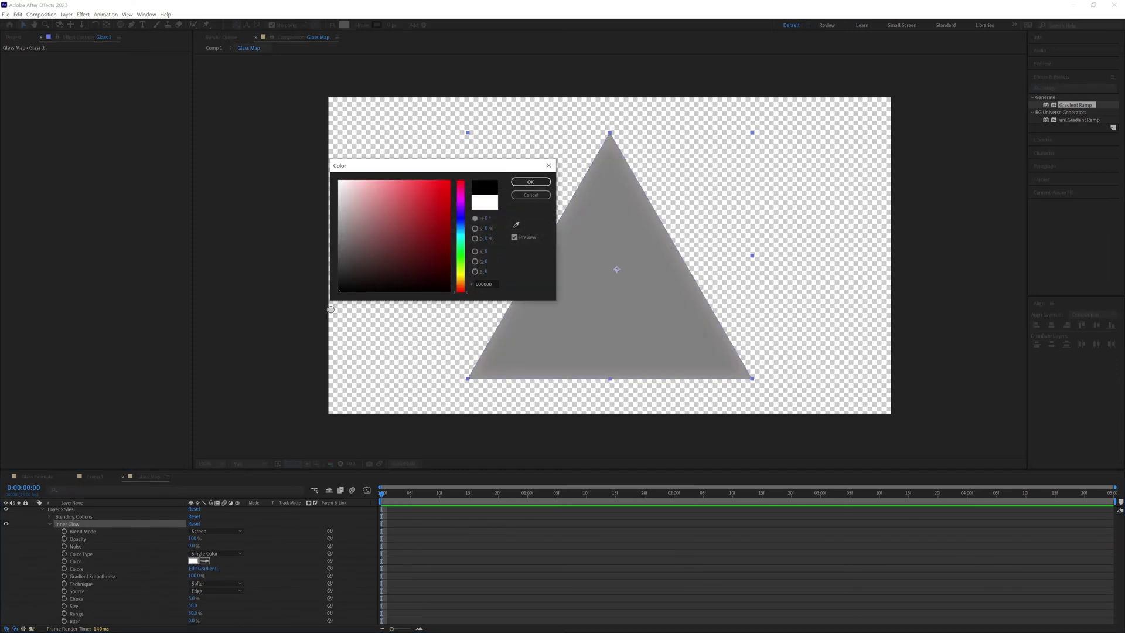
click(530, 182)
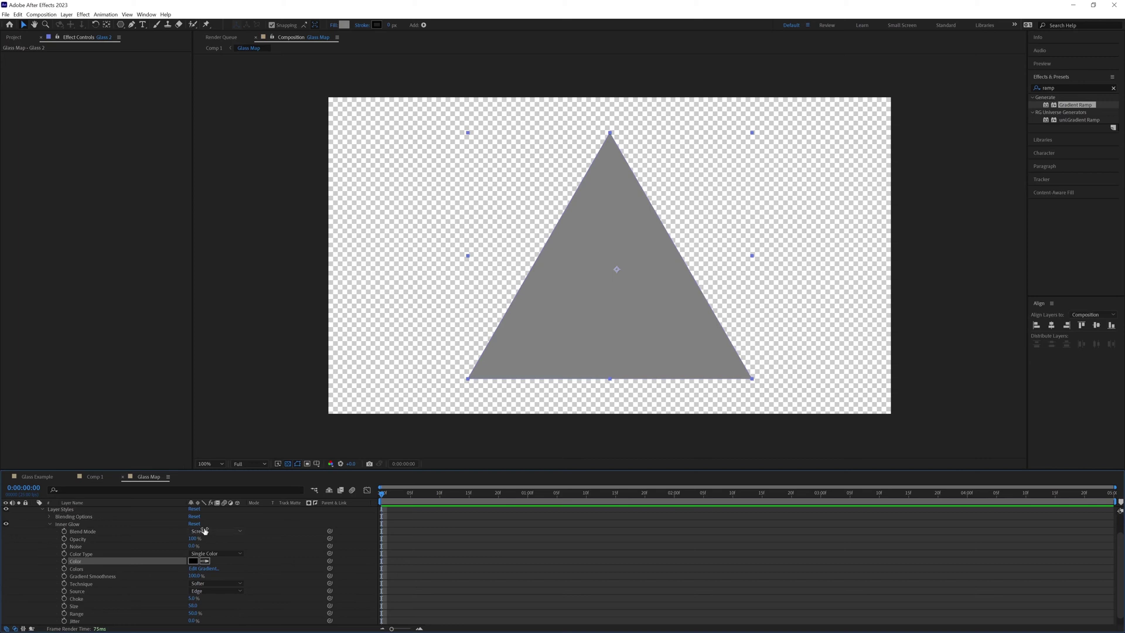
click(96, 533)
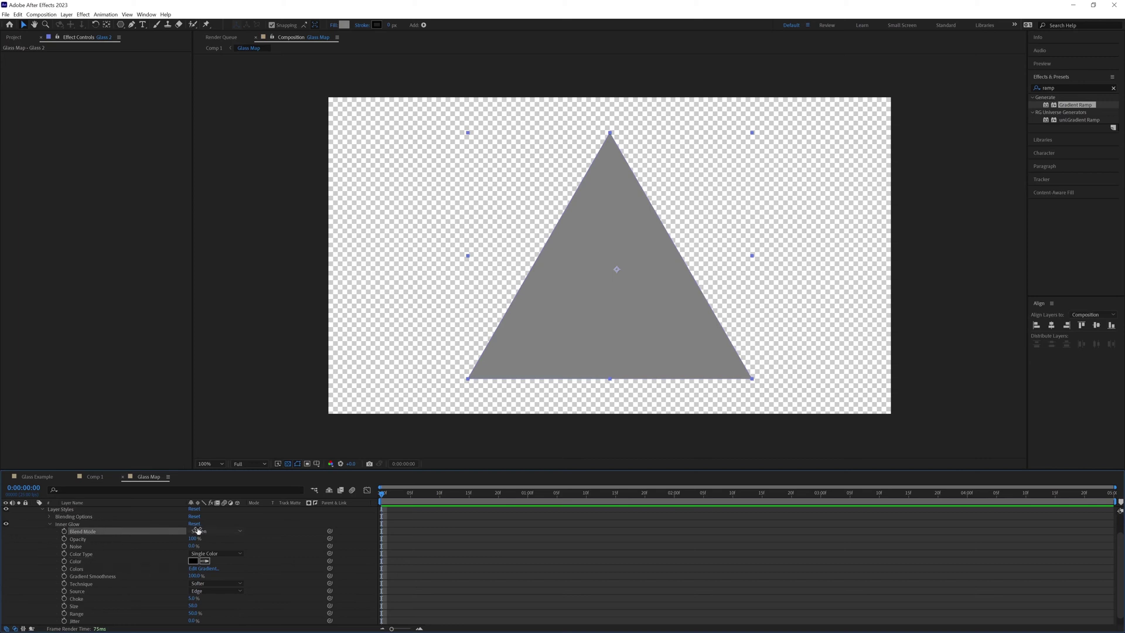
click(202, 531)
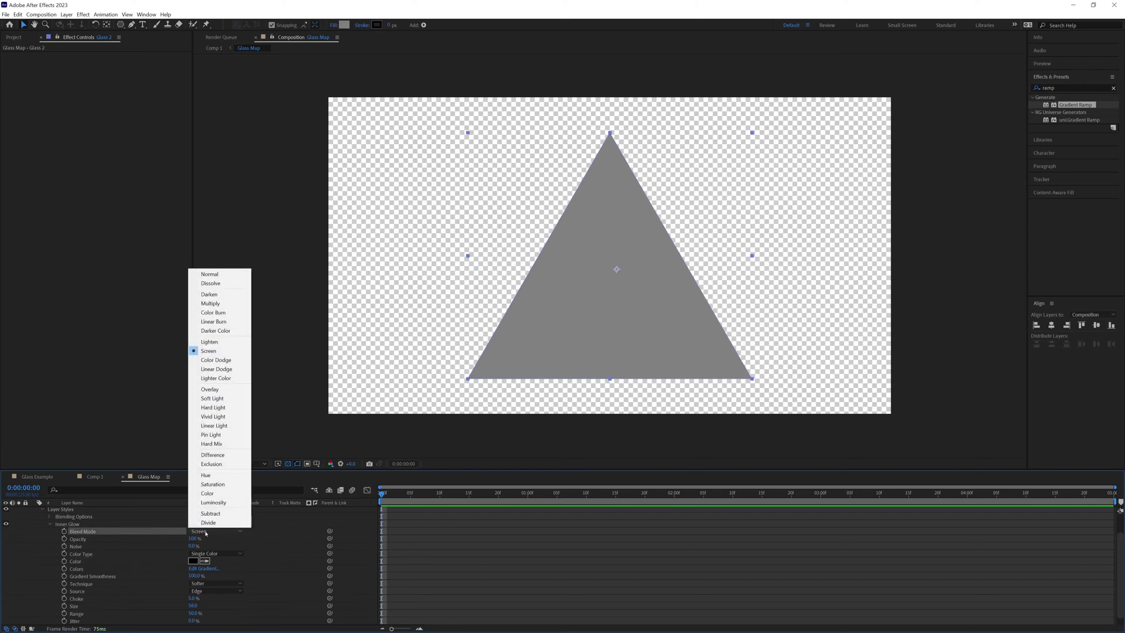
click(217, 304)
drag(198, 611, 176, 606)
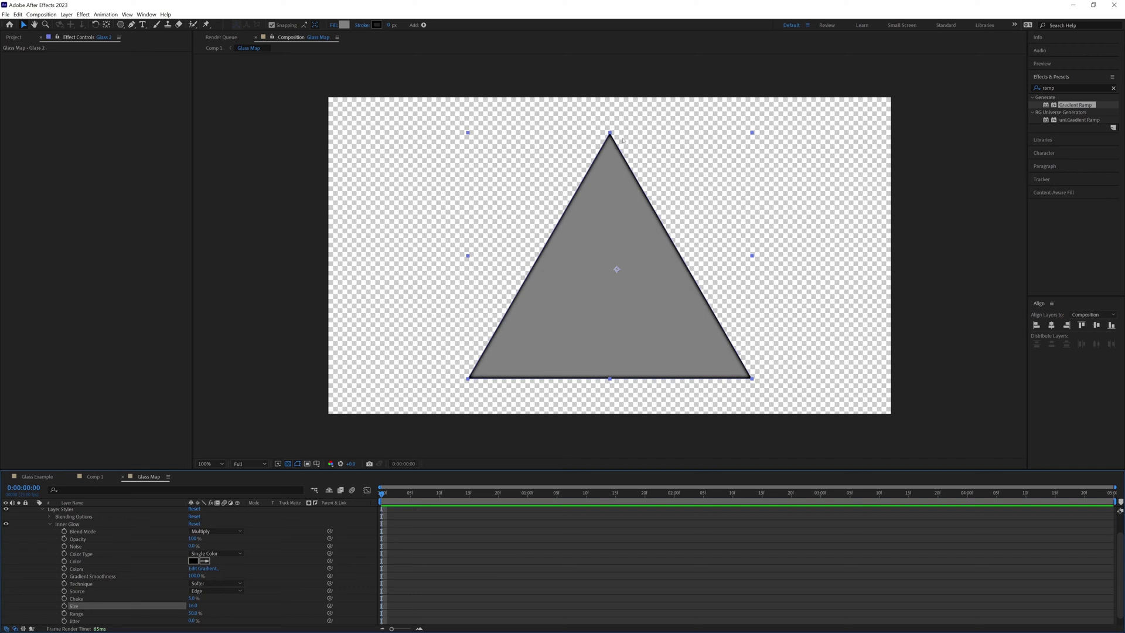
mouse_move(192, 599)
mouse_down()
mouse_move(202, 598)
mouse_move(192, 606)
mouse_up()
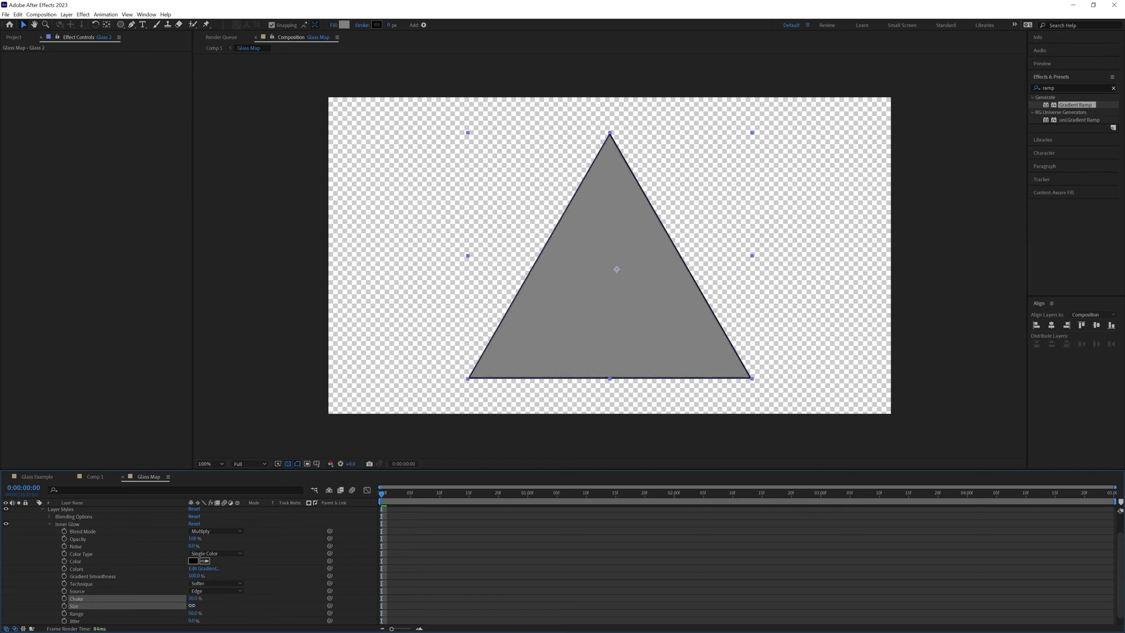
click(460, 535)
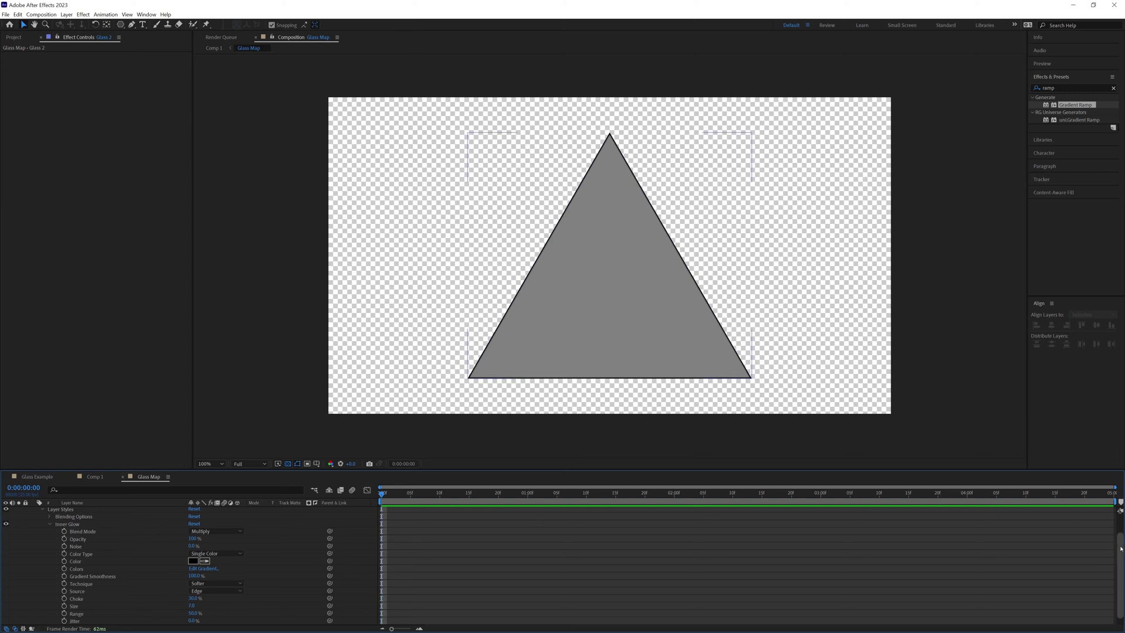
- Change the Glass 2 triangle's fill colour to white
scroll(761, 528, up, 2)
click(71, 512)
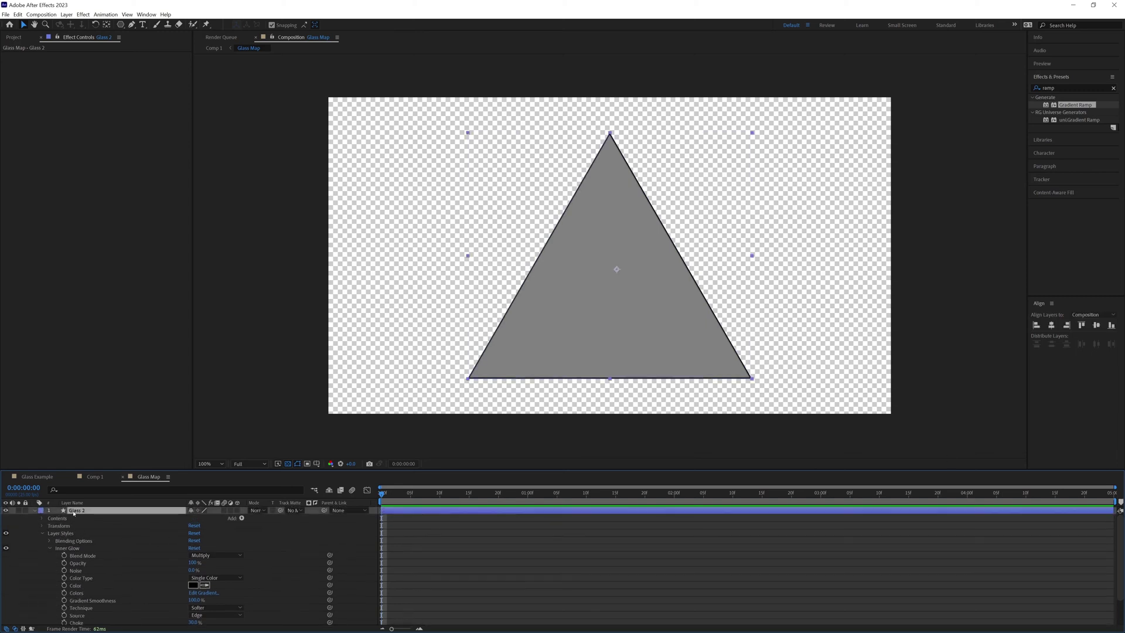
click(347, 26)
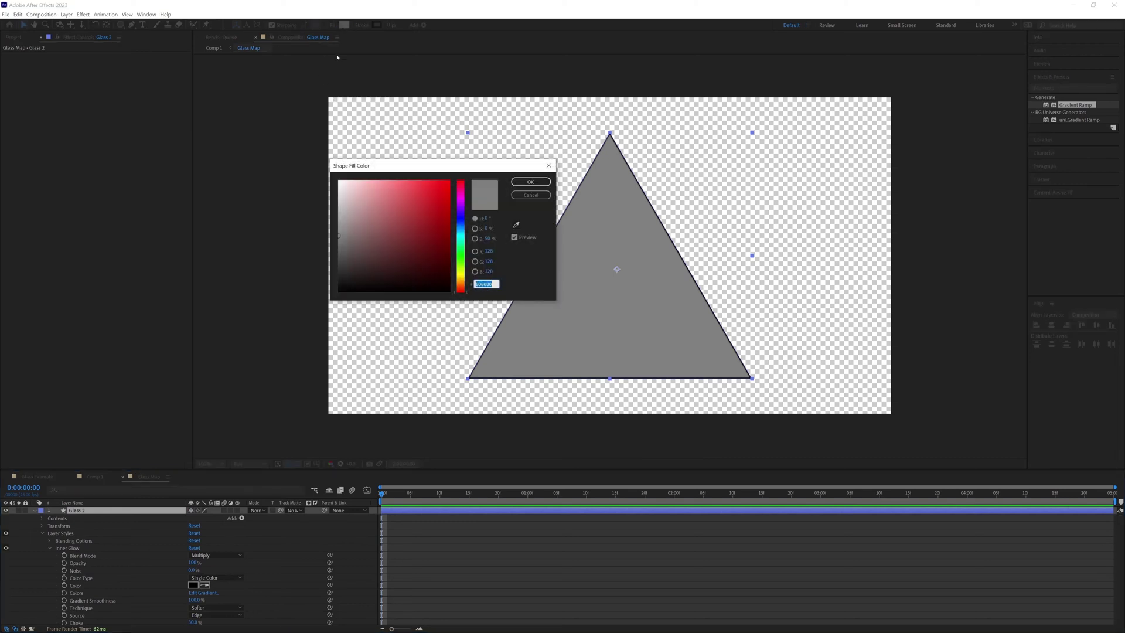
mouse_move(352, 218)
mouse_down()
mouse_move(354, 197)
mouse_move(315, 158)
mouse_up()
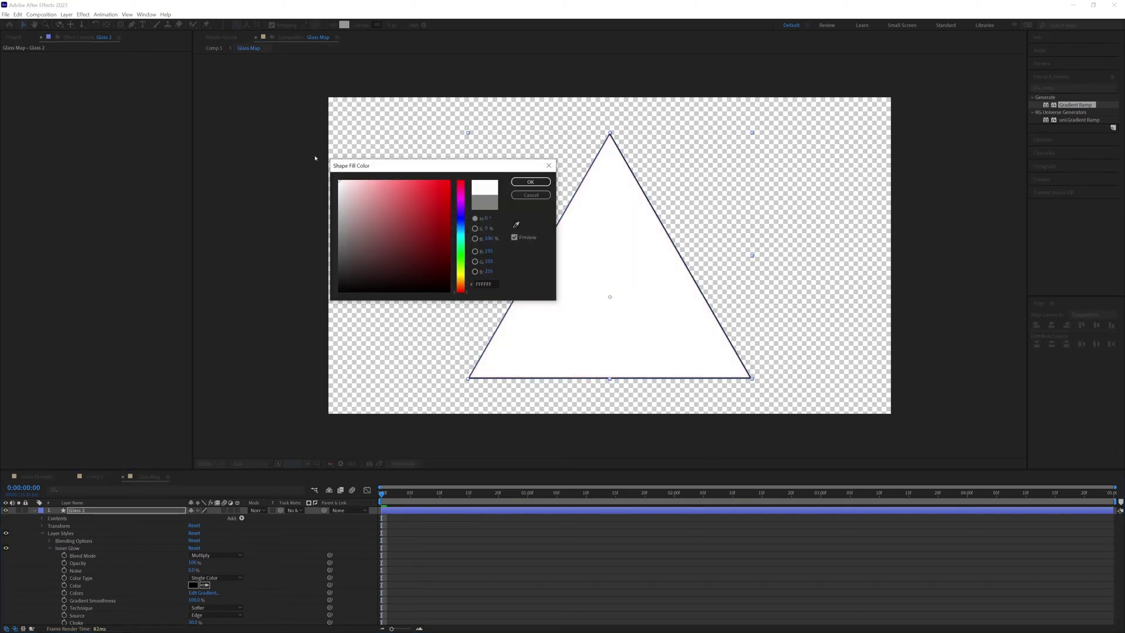
click(530, 183)
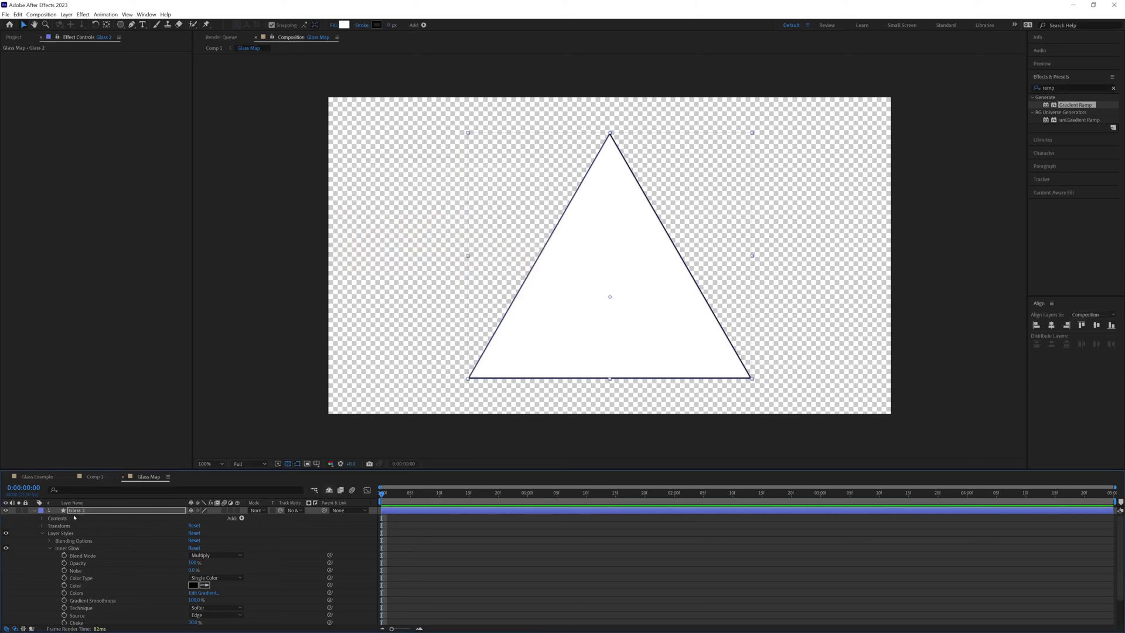
- Set the Glass 2 layer's blend mode to Multiply
click(34, 511)
click(79, 512)
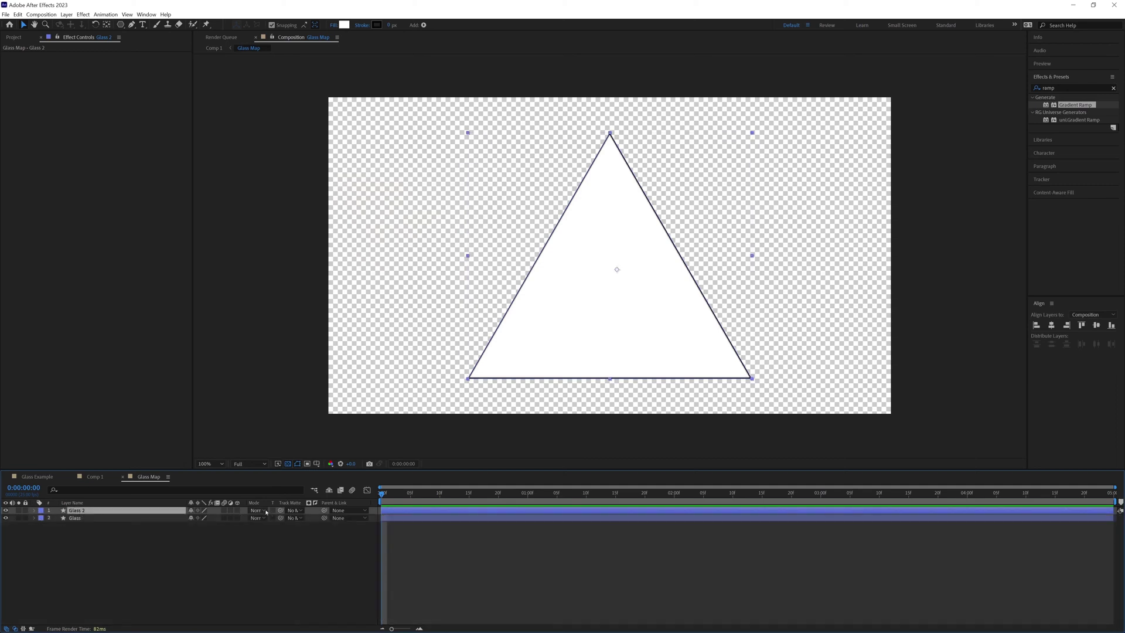
click(264, 511)
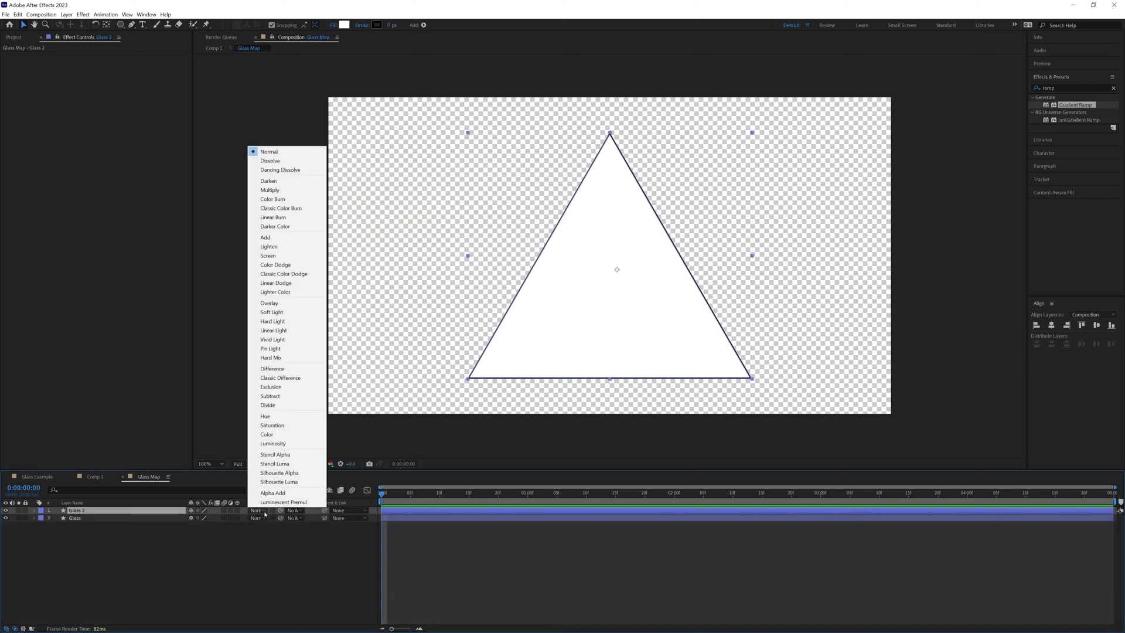
click(270, 190)
click(520, 248)
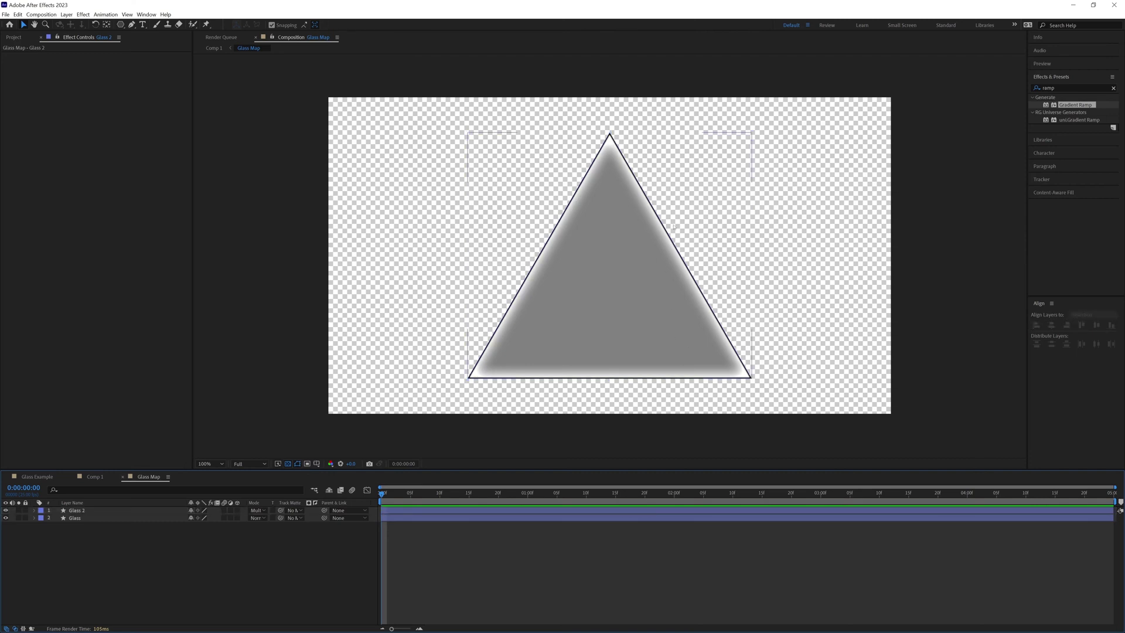
click(96, 477)
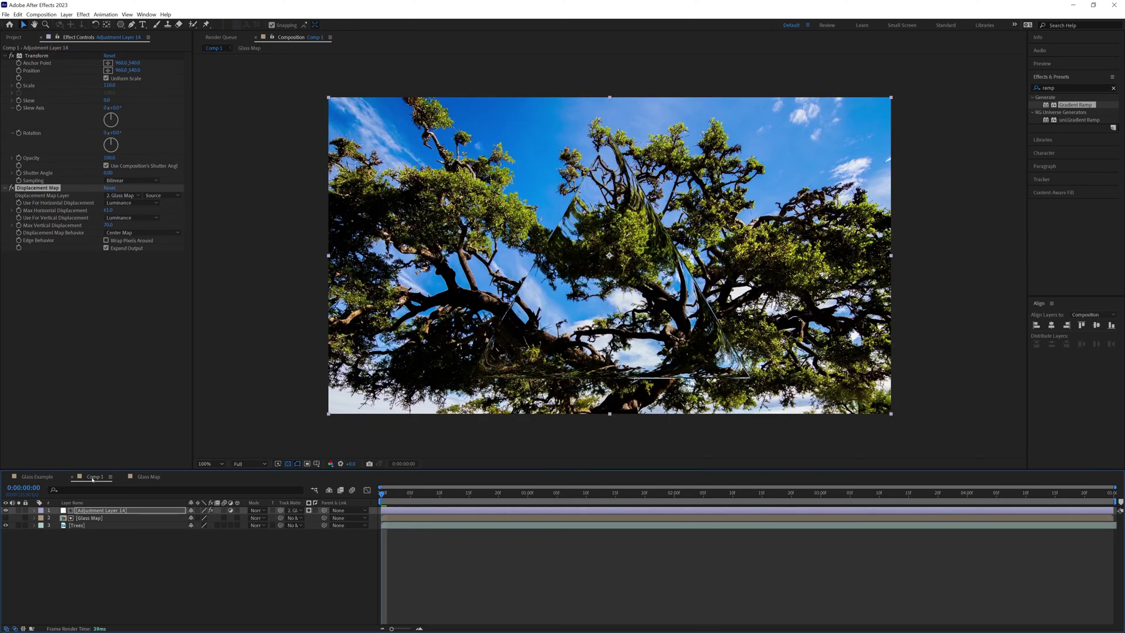
click(463, 566)
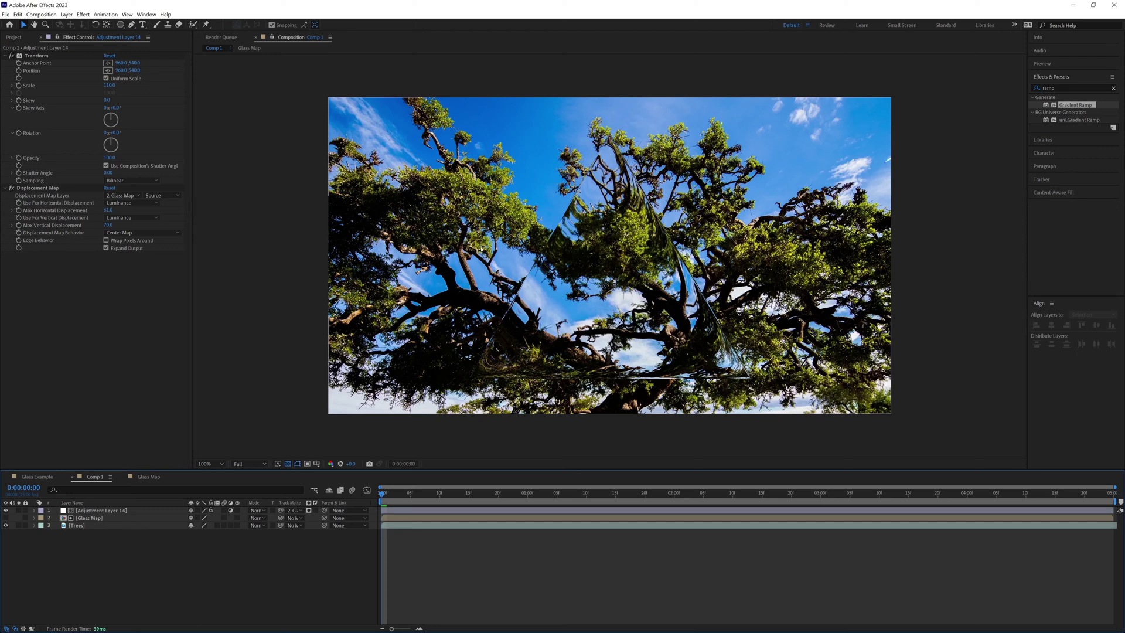
double_click(245, 518)
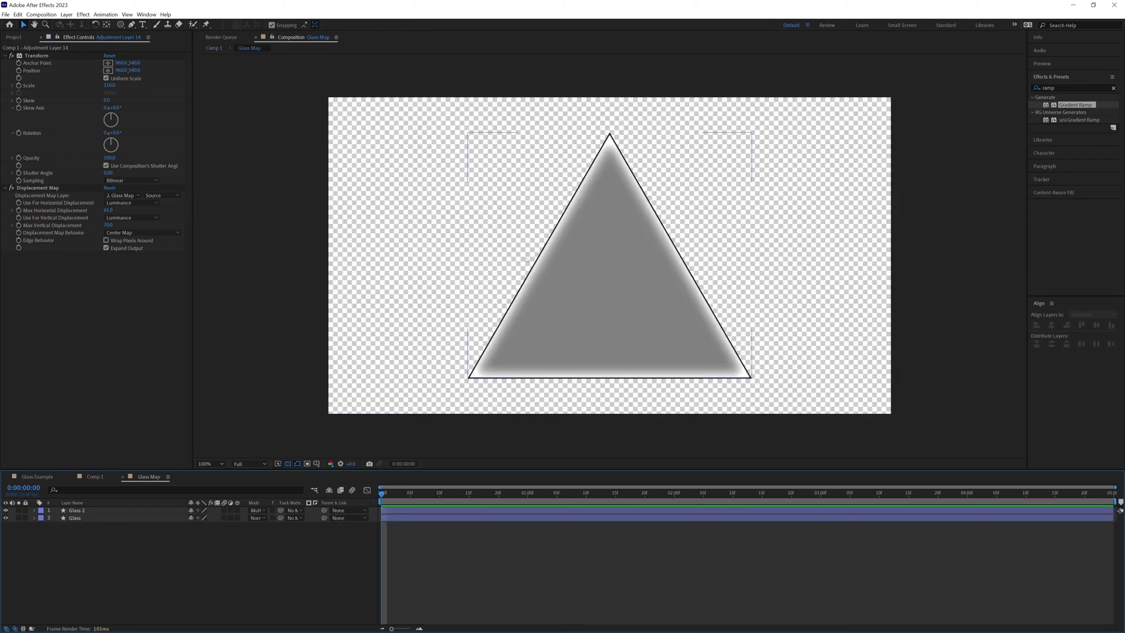
click(92, 477)
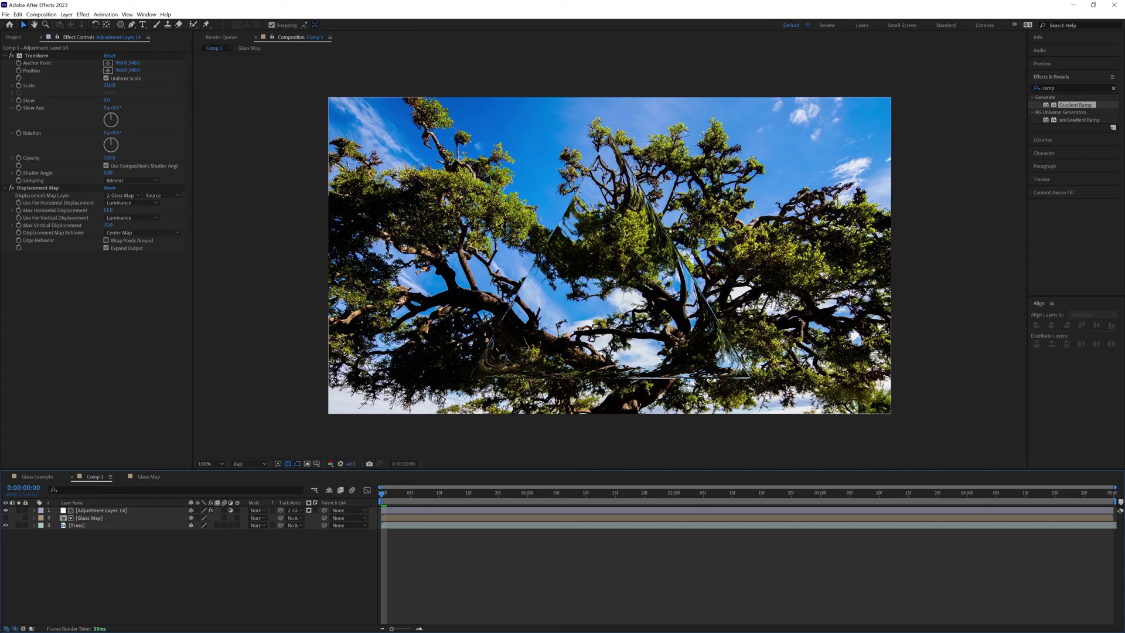
key(period)
key(h)
drag(764, 316, 474, 277)
key(v)
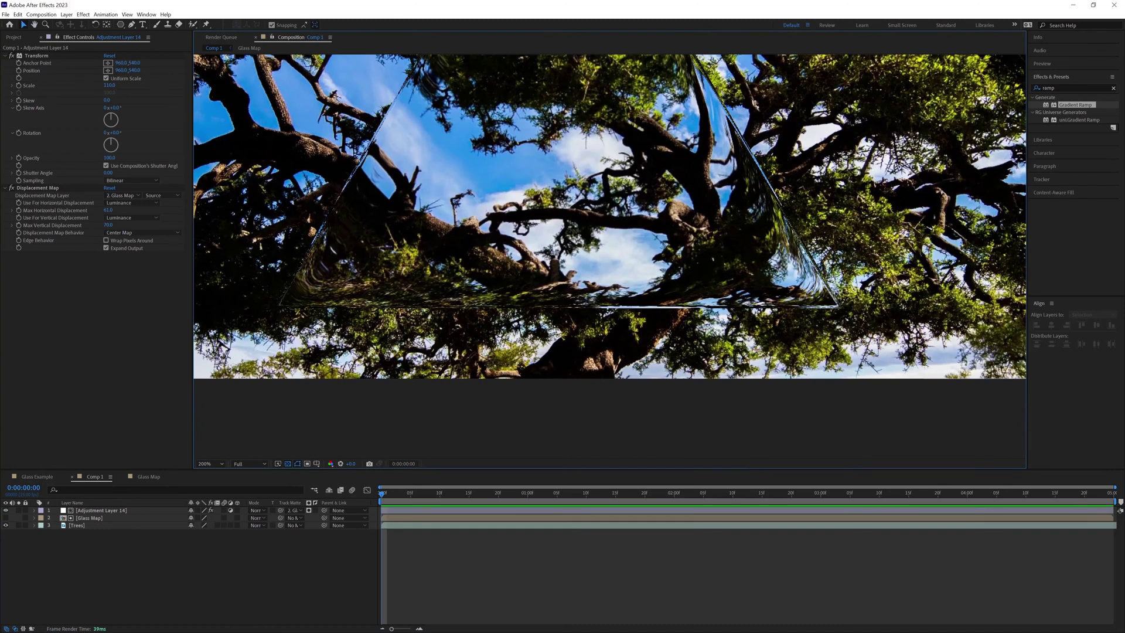
key(comma)
scroll(581, 234, up, 3)
key(space)
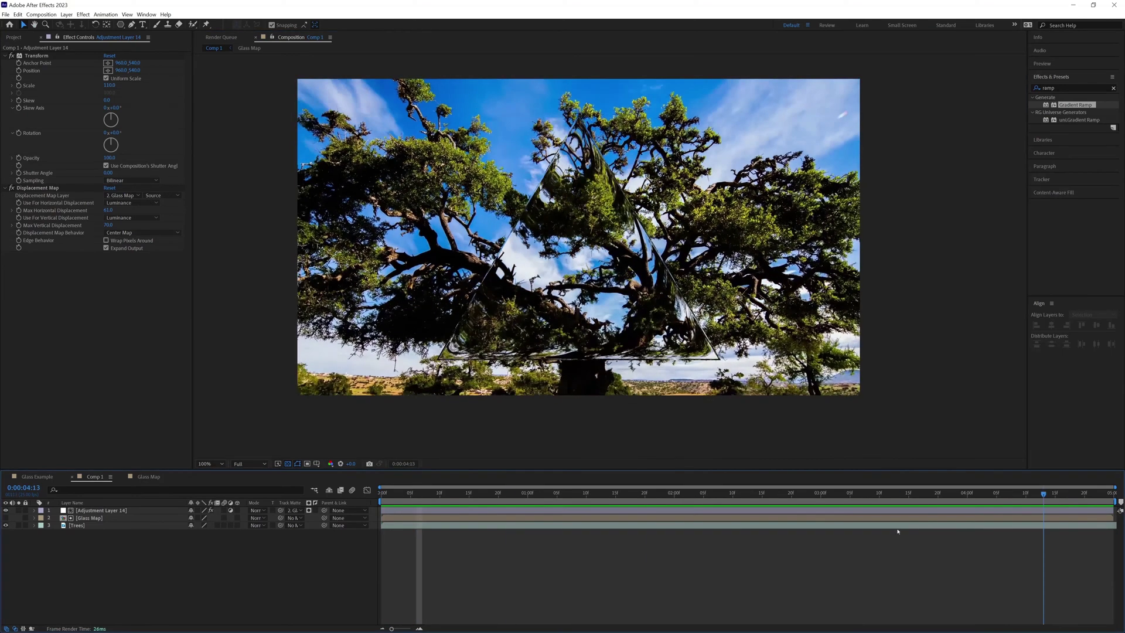
key(space)
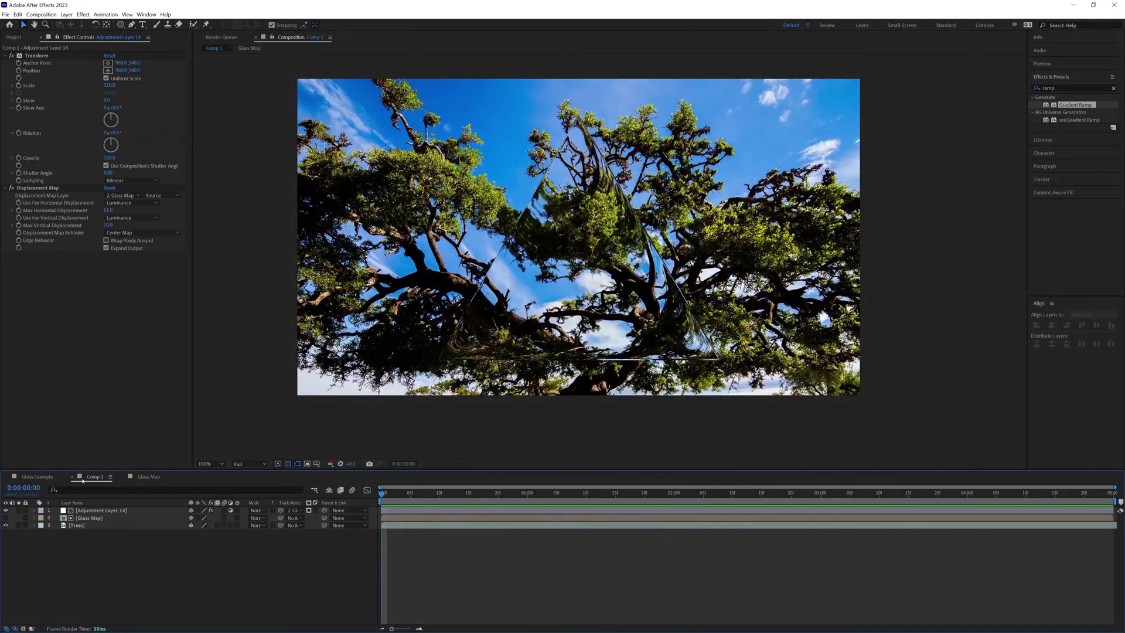
click(159, 478)
key(g)
key(v)
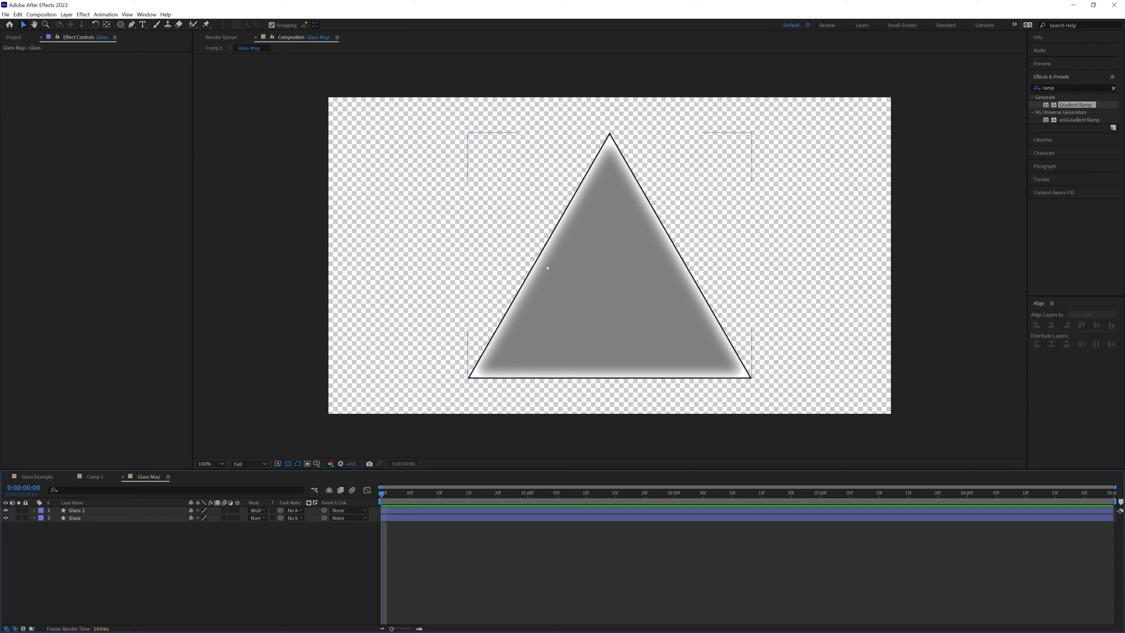
click(91, 478)
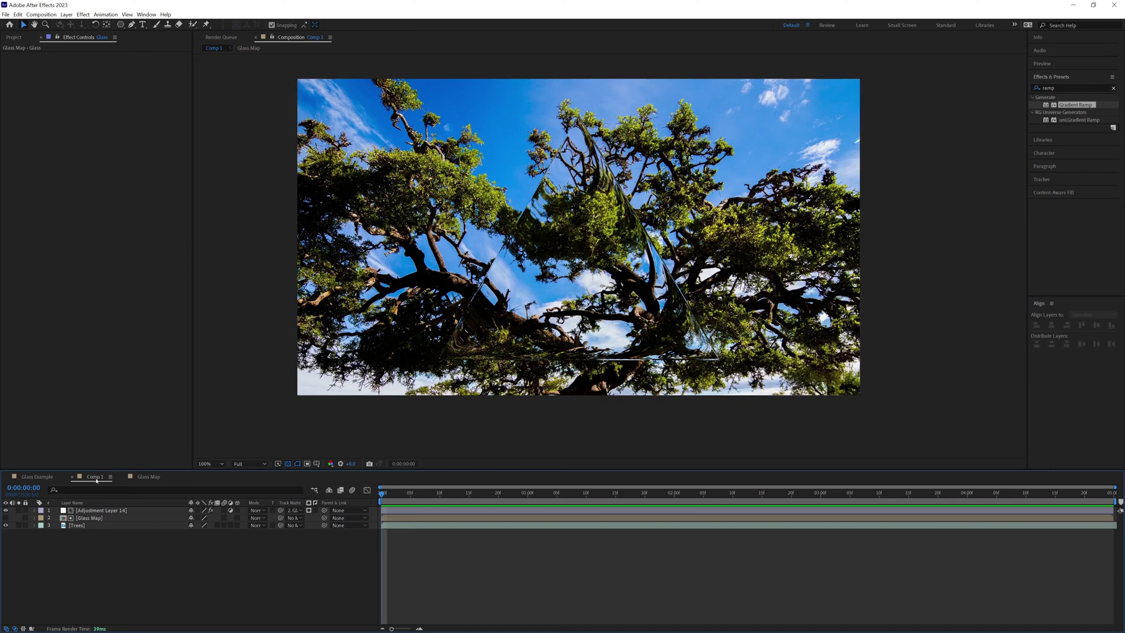
click(97, 512)
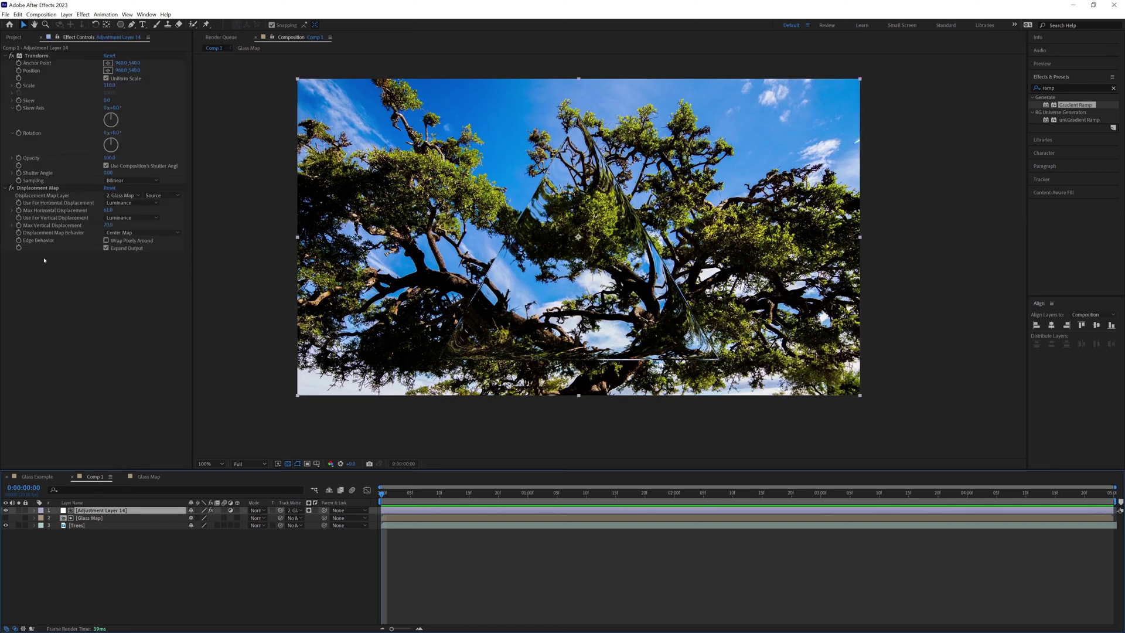
- Add a new adjustment layer to Comp 1 with Glass Map as its track matte
click(66, 14)
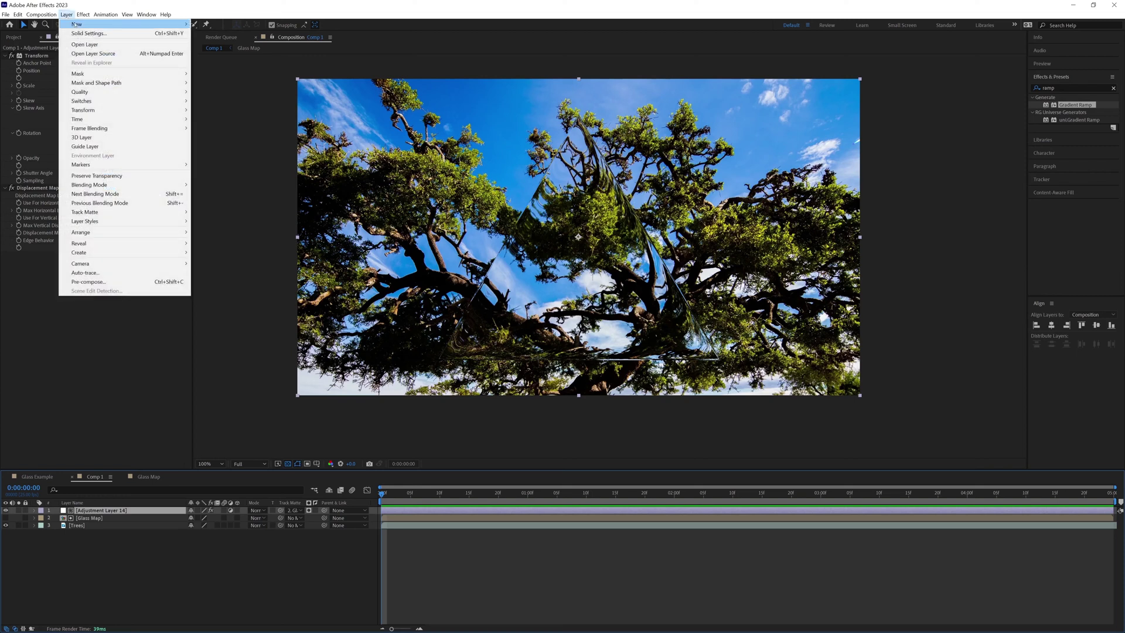
mouse_move(147, 24)
click(249, 79)
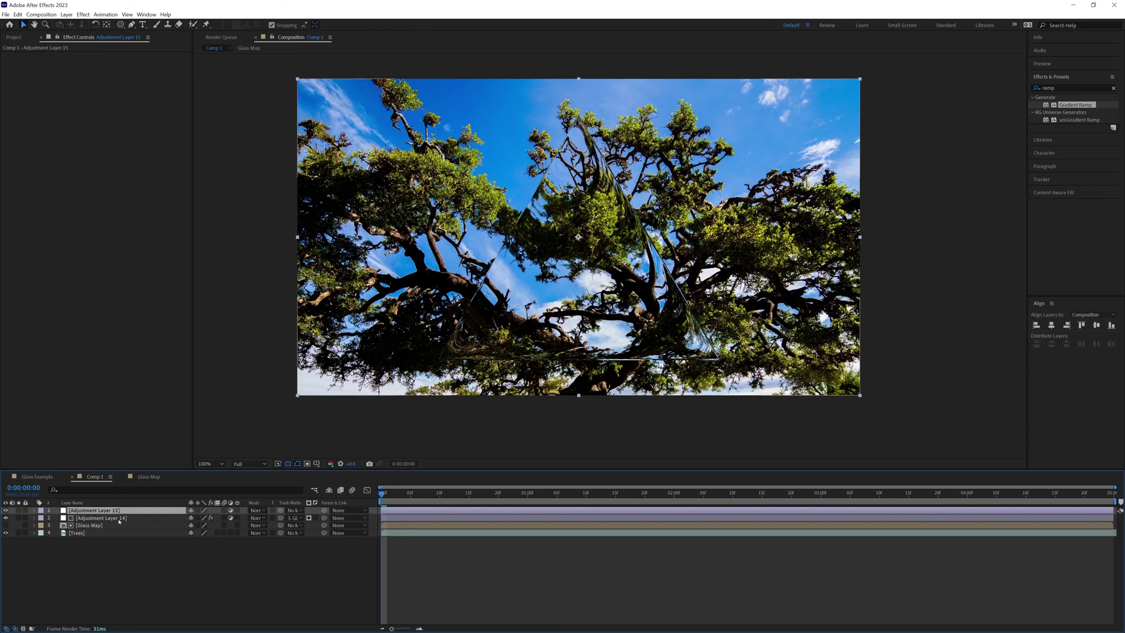
click(293, 510)
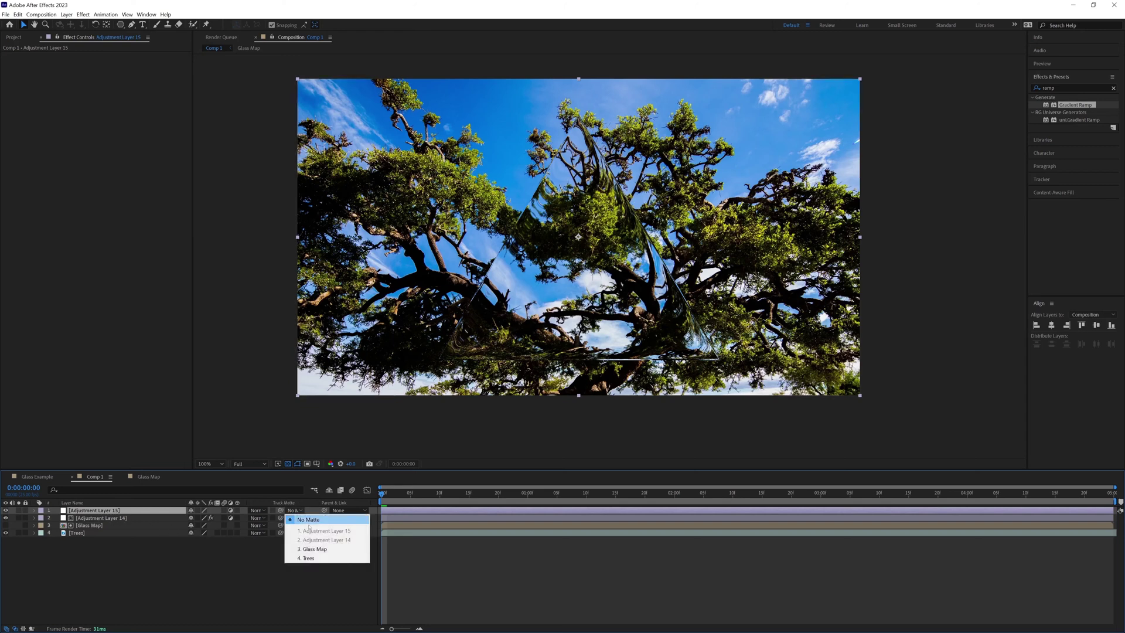
click(328, 550)
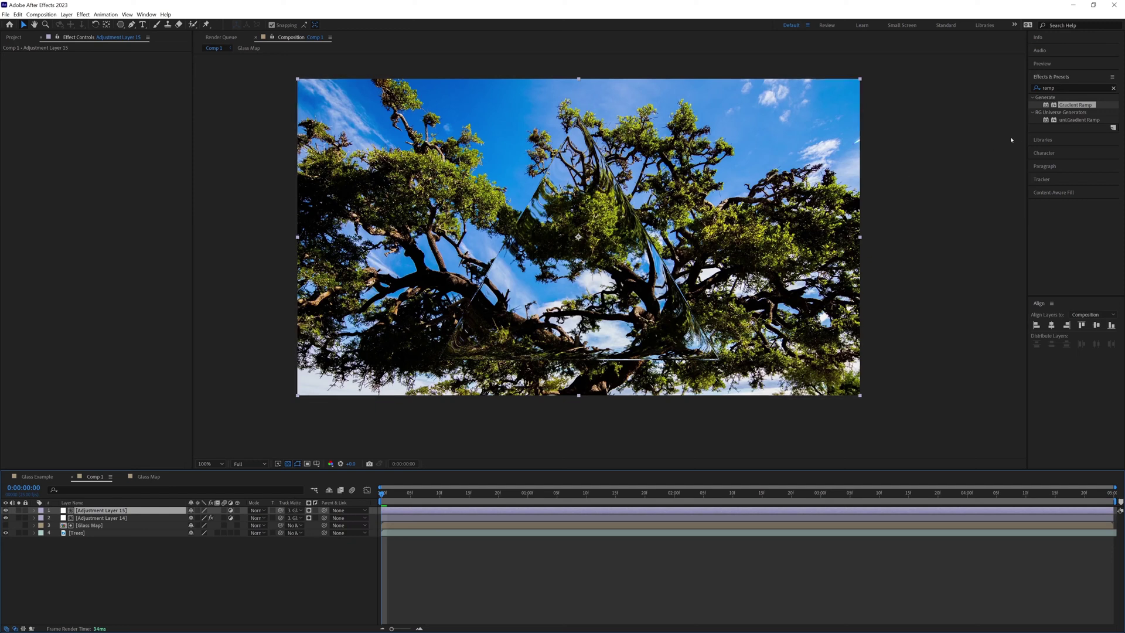
- Apply Brightness & Contrast to the adjustment layer, rename it CC, and raise Brightness and Contrast
click(1053, 88)
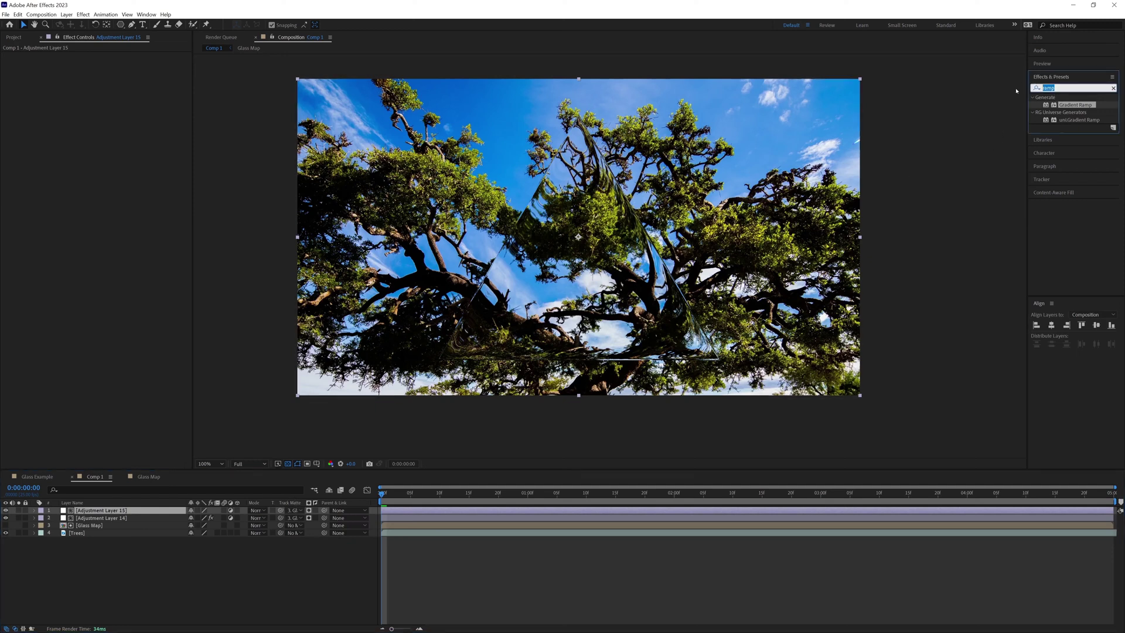
text(bright)
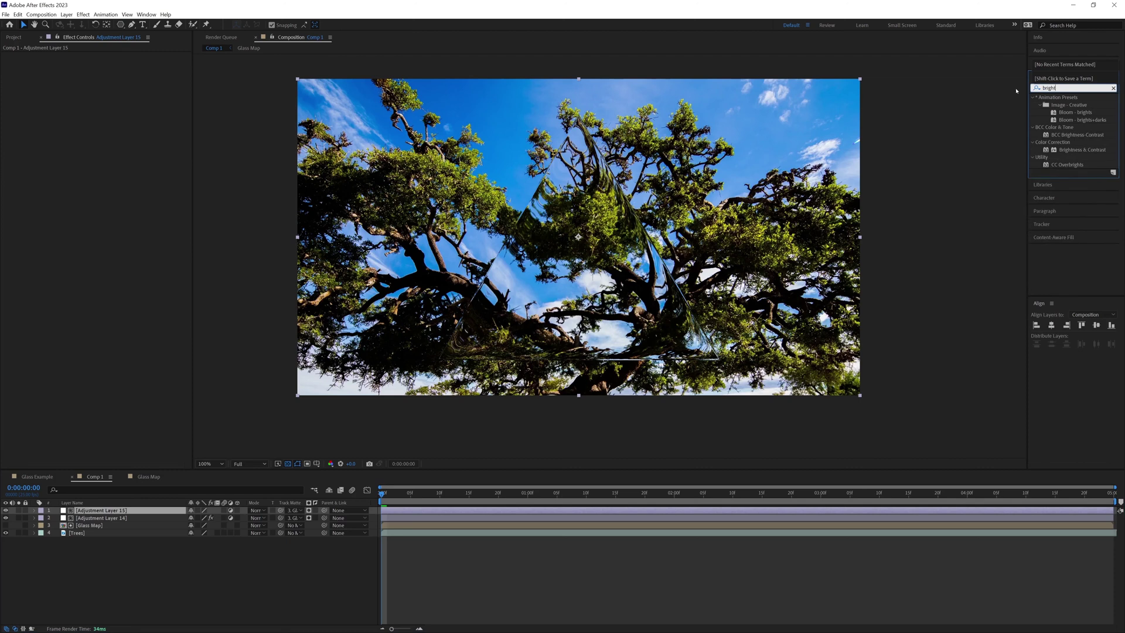
drag(1071, 151, 92, 514)
click(92, 512)
key(Return)
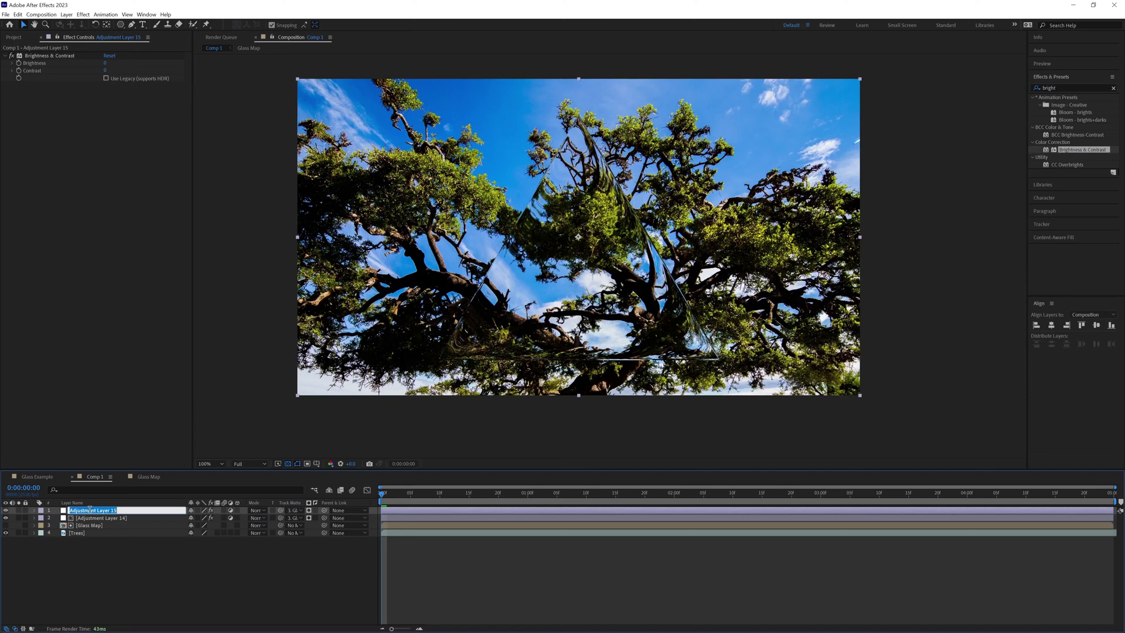
text(CC)
key(Return)
drag(105, 70, 130, 57)
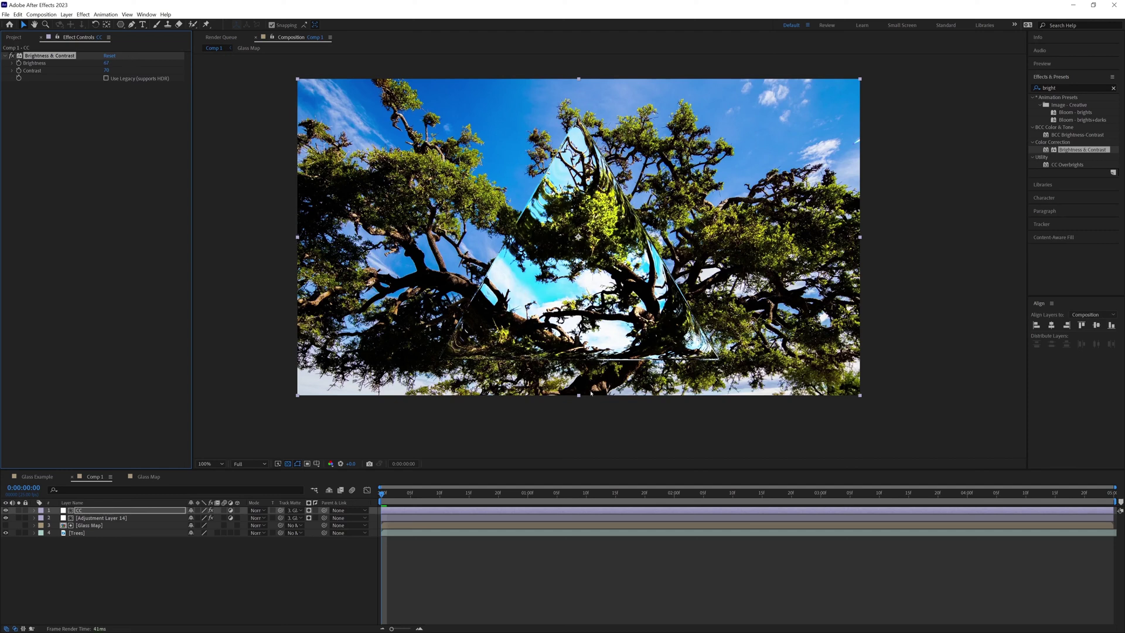
click(508, 593)
- Preview the brightened glass, then apply the Tint effect to the CC layer
key(space)
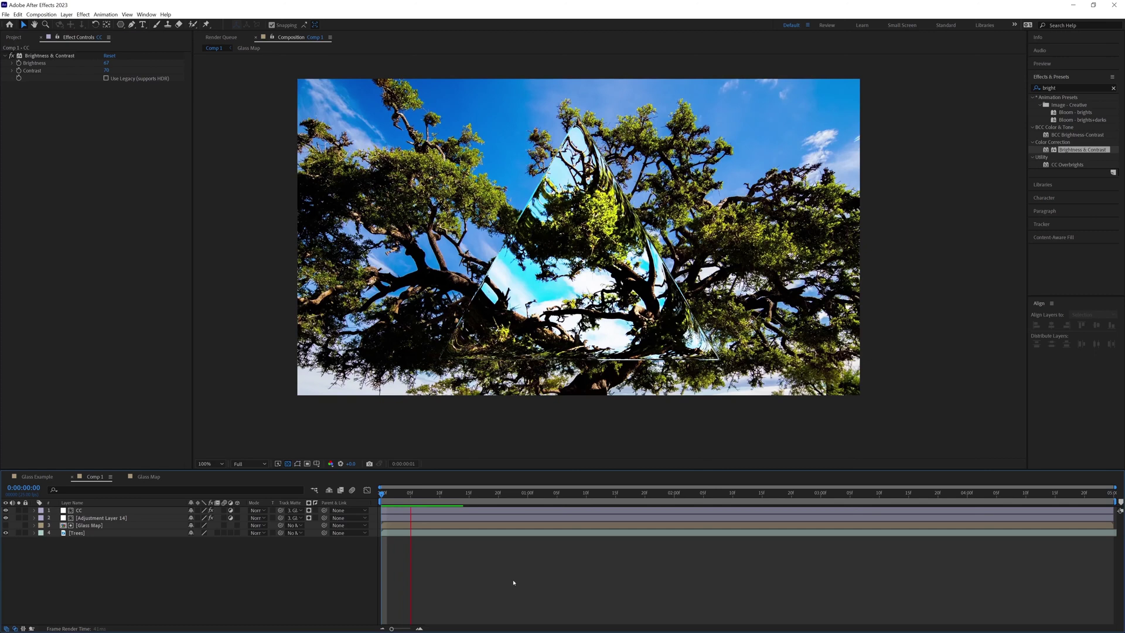
click(1035, 86)
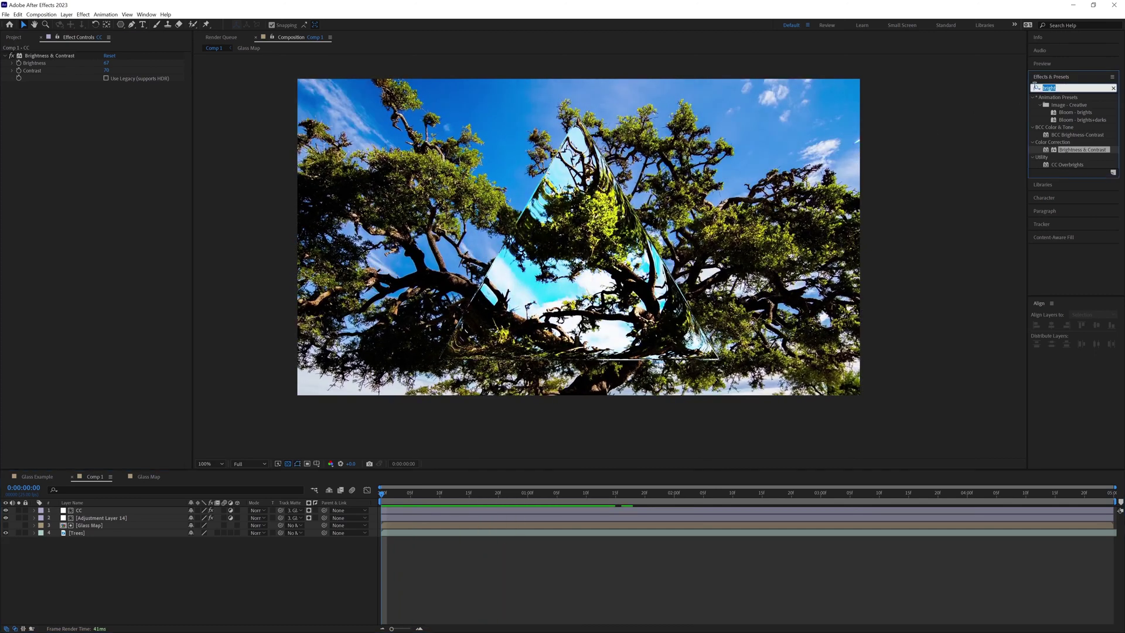
text(tint)
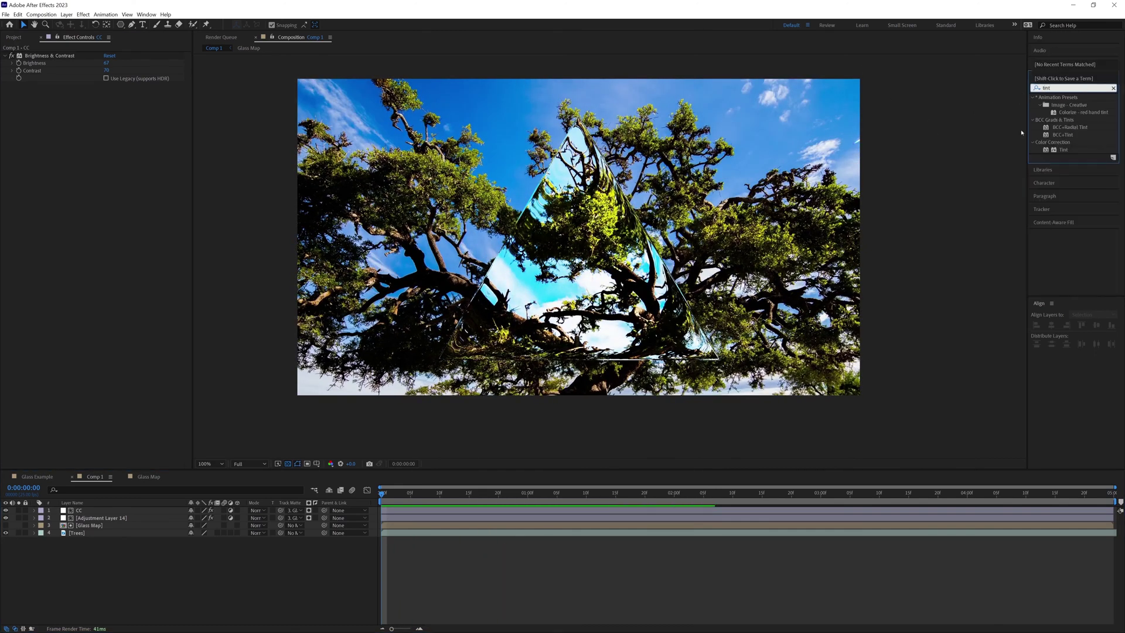
drag(1067, 150, 118, 513)
- Set Tint's Map White To colour to a strong blue
click(107, 100)
drag(437, 169, 228, 238)
click(256, 338)
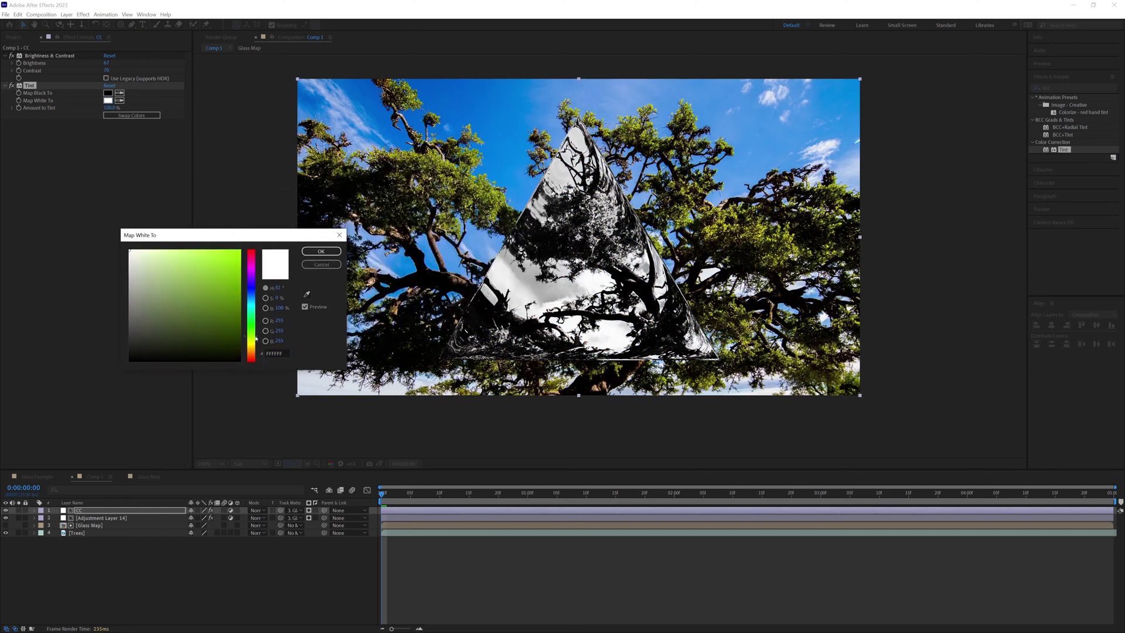
drag(174, 268, 142, 265)
drag(251, 256, 205, 250)
click(321, 250)
- Set Amount to Tint to 25% and play back the composition
drag(111, 108, 77, 111)
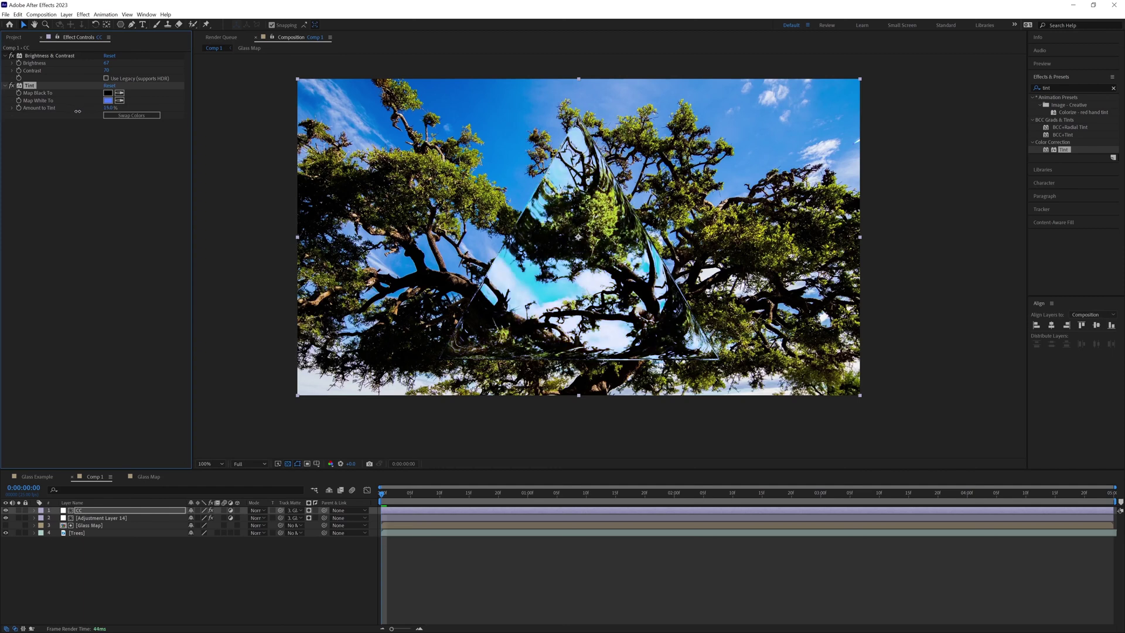
click(105, 107)
text(25)
key(Return)
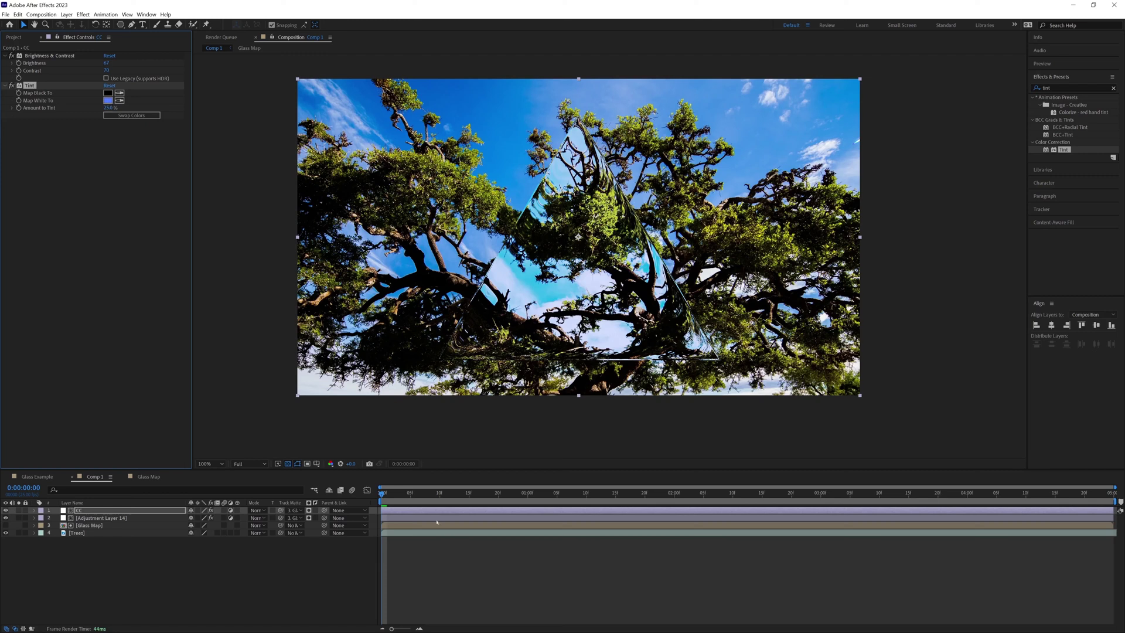
click(477, 557)
key(space)
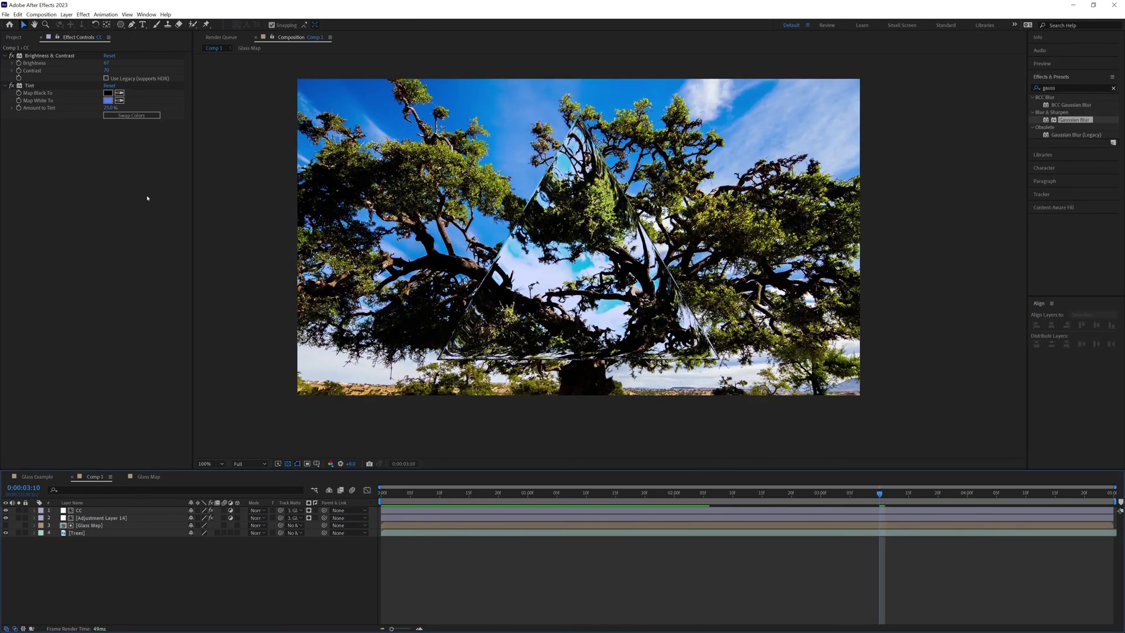
- Reveal the Glass Map layer's source in the Project panel, duplicate it as Glass Map 2, and open it
click(20, 40)
click(100, 259)
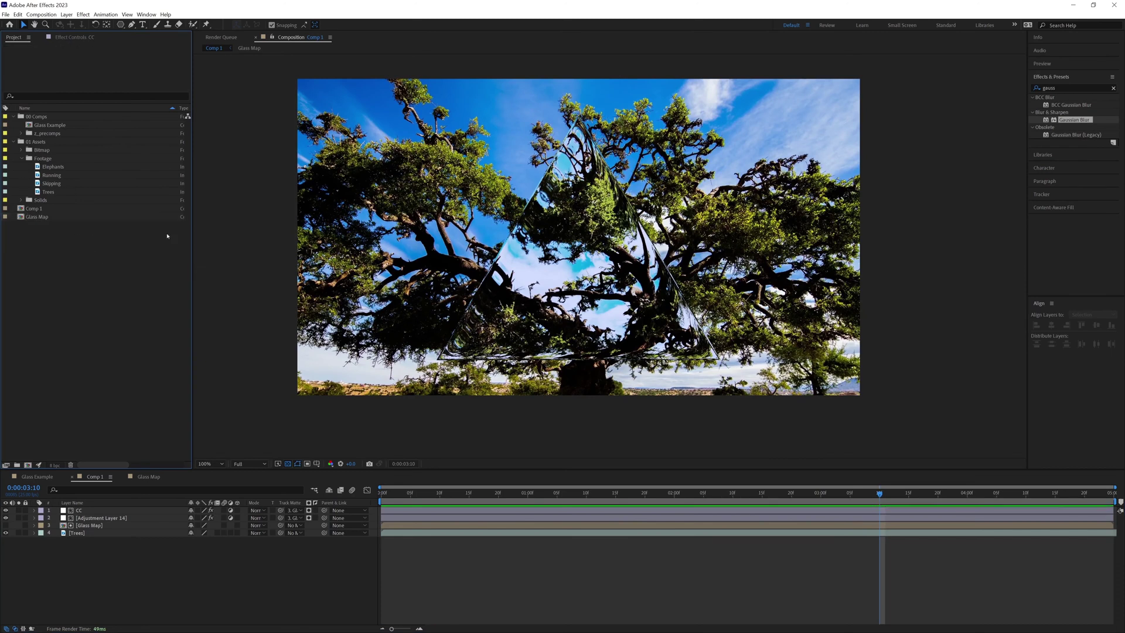
click(34, 217)
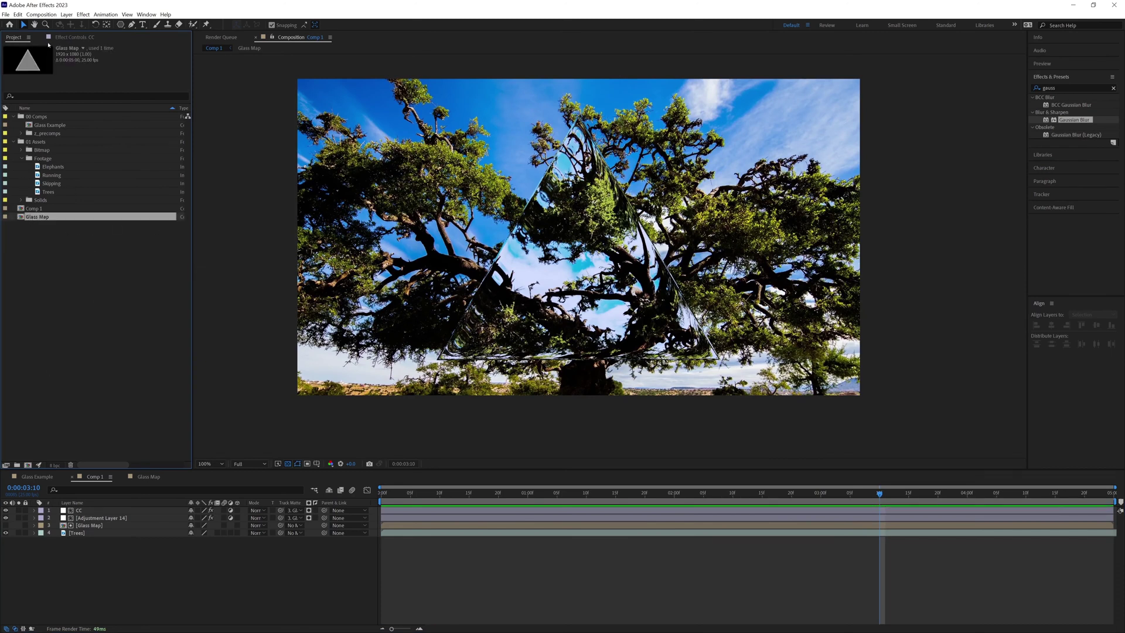
right_click(88, 525)
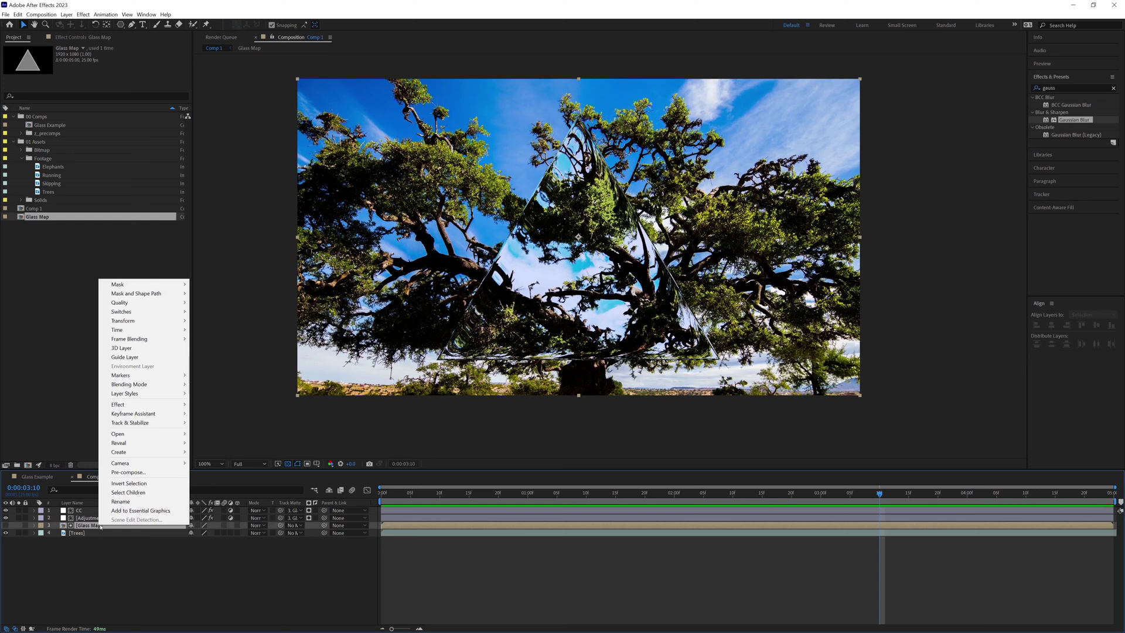
mouse_move(135, 443)
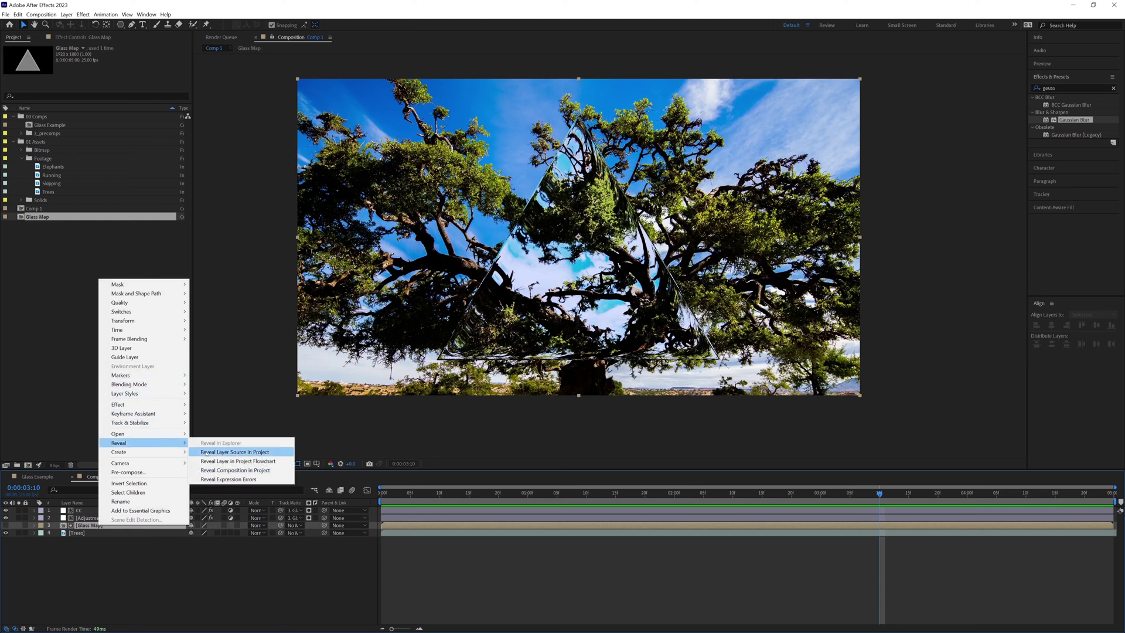
click(235, 450)
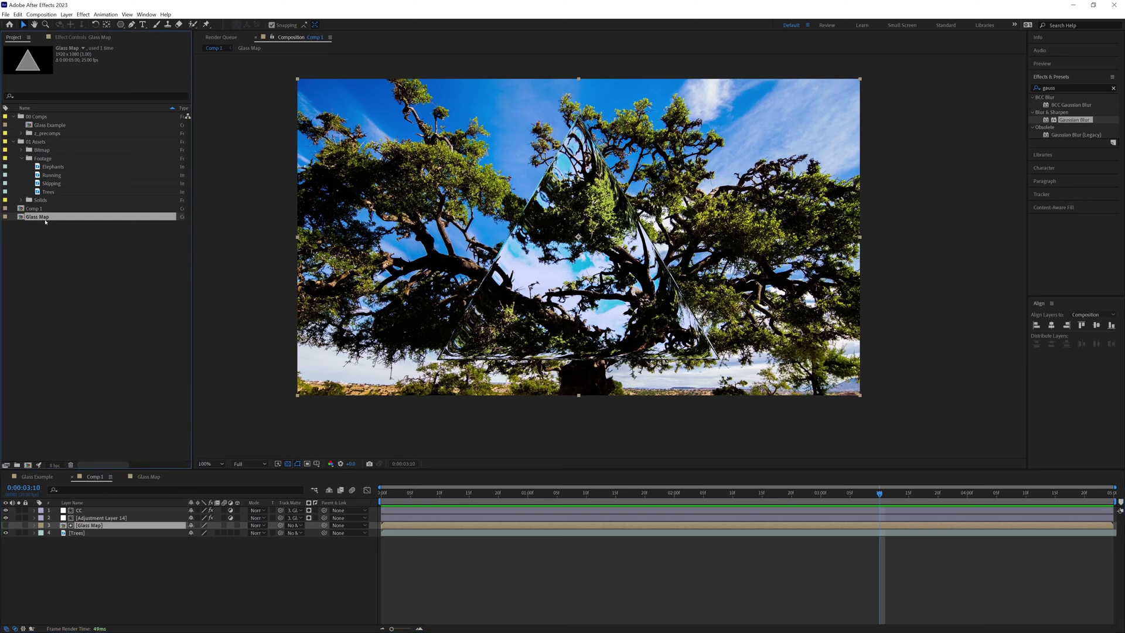
key(ctrl+d)
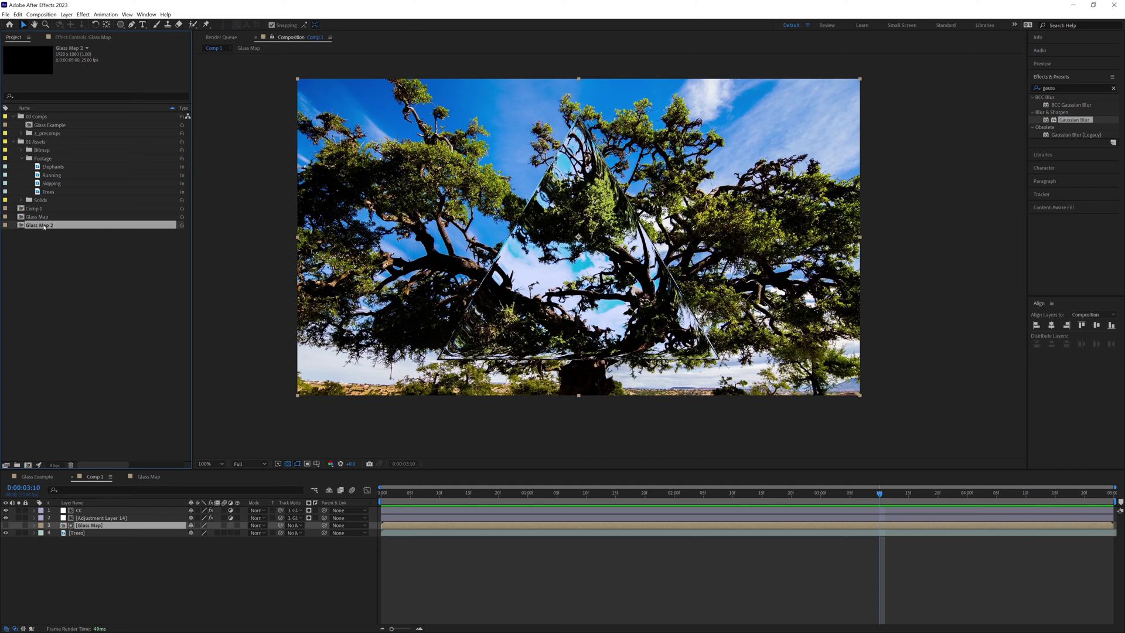
double_click(45, 226)
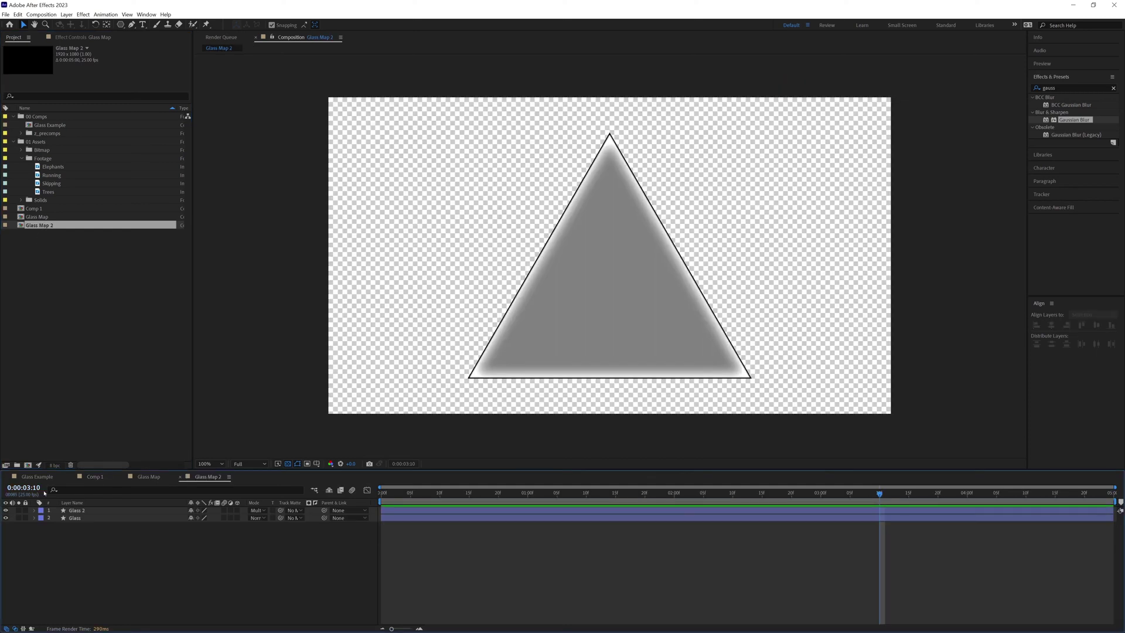
- Hide the Glass layer and set the Glass 2 triangle's fill to black (000000)
click(6, 518)
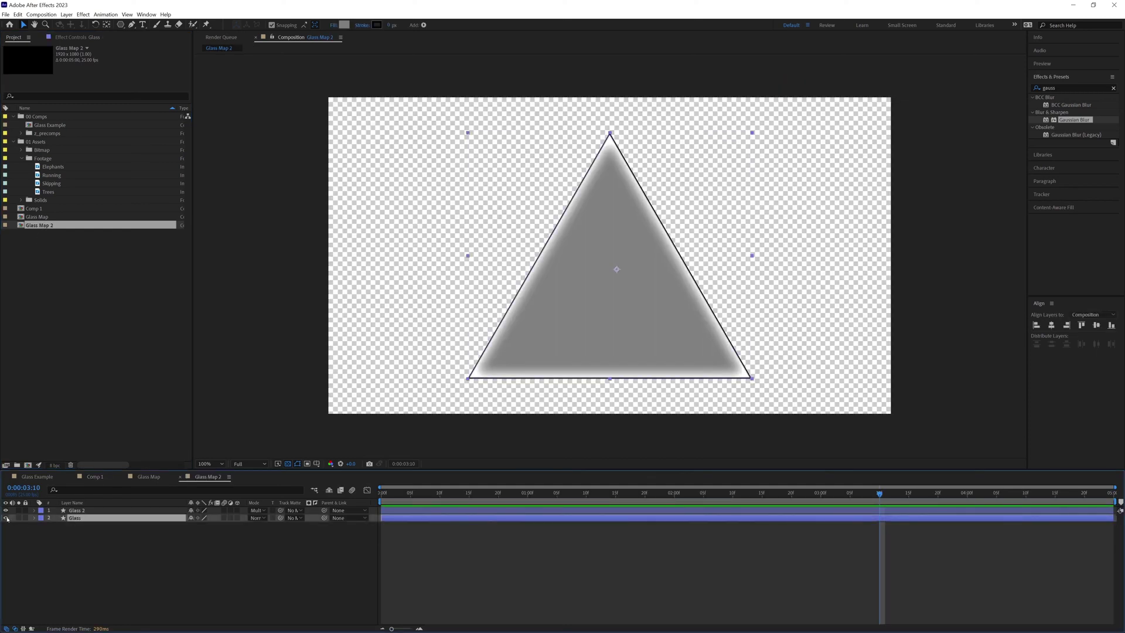
click(77, 510)
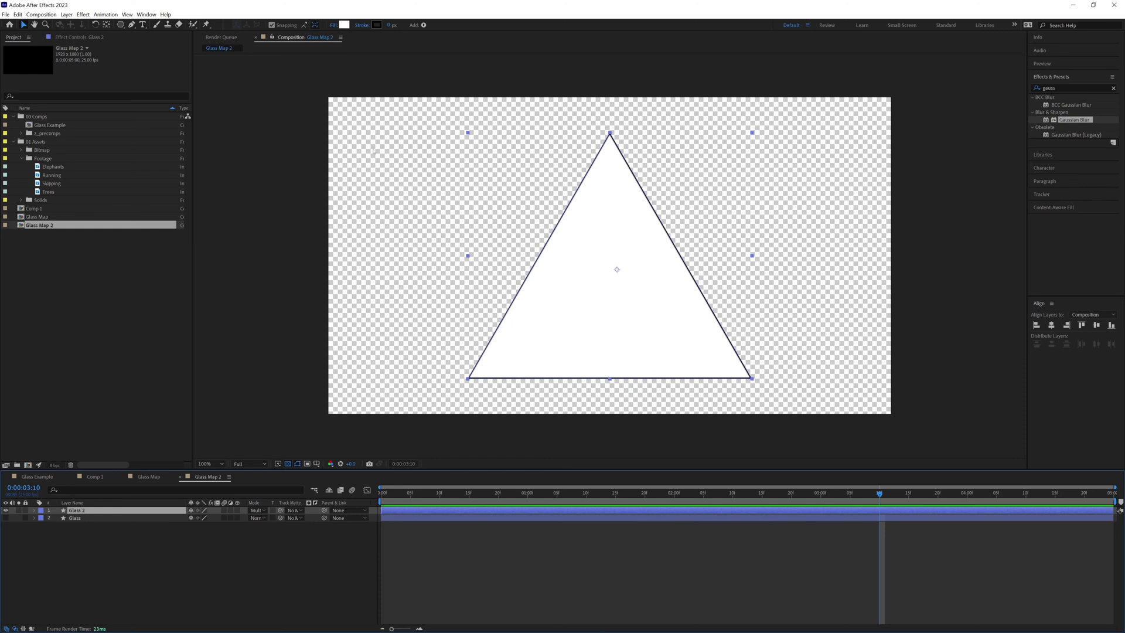
click(344, 25)
text(000000)
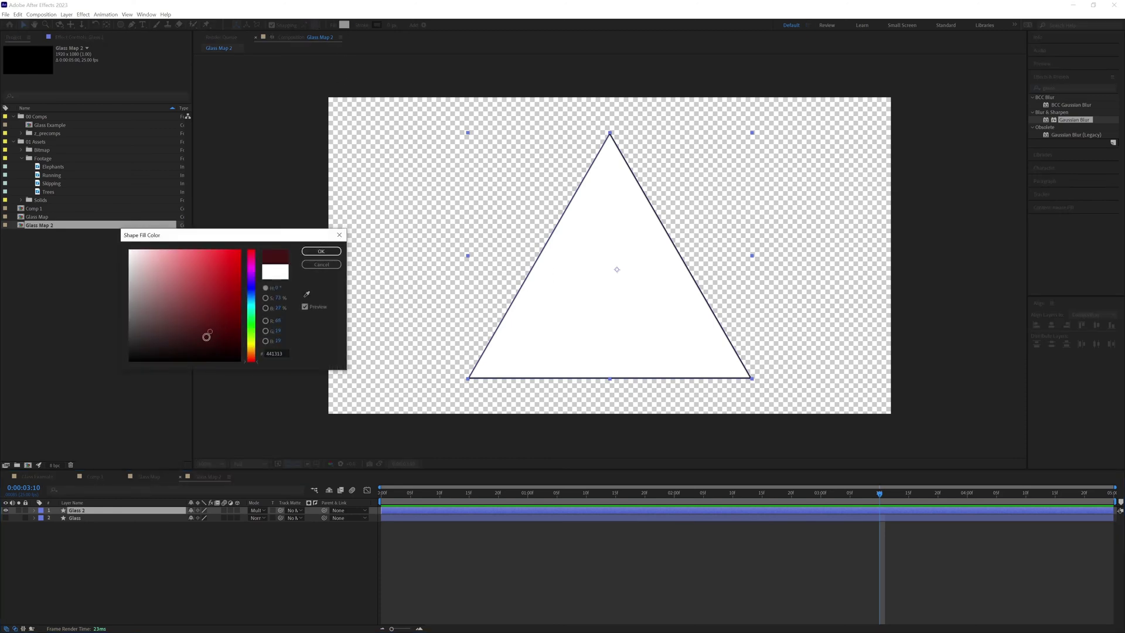
click(332, 252)
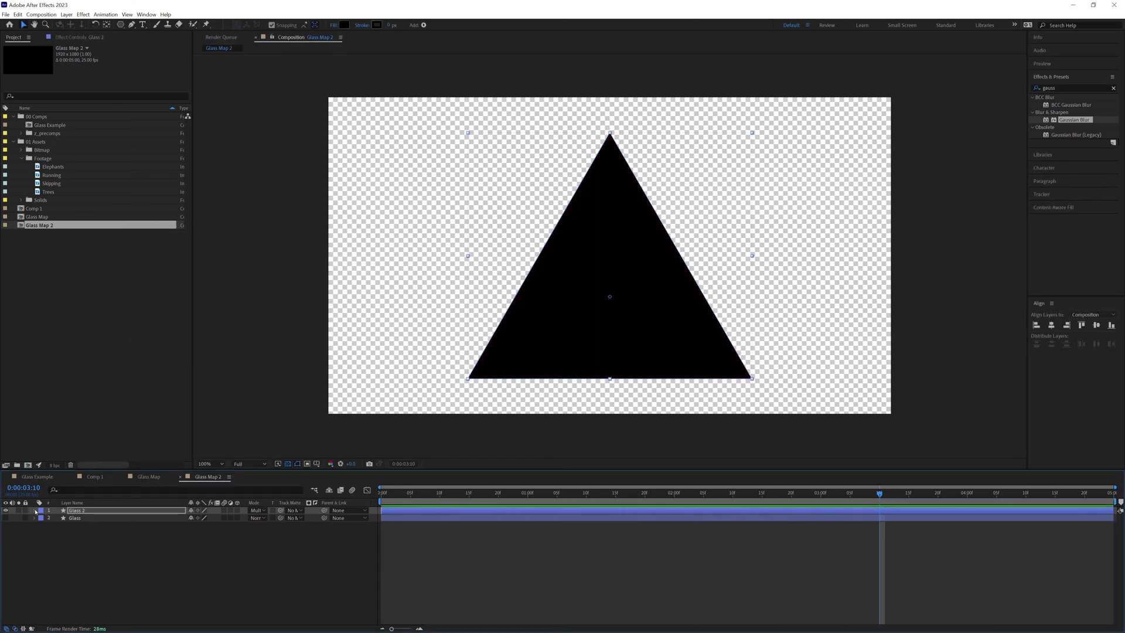
- Make Glass 2's Inner Glow near-white with Screen blending, then return to Comp 1
click(34, 511)
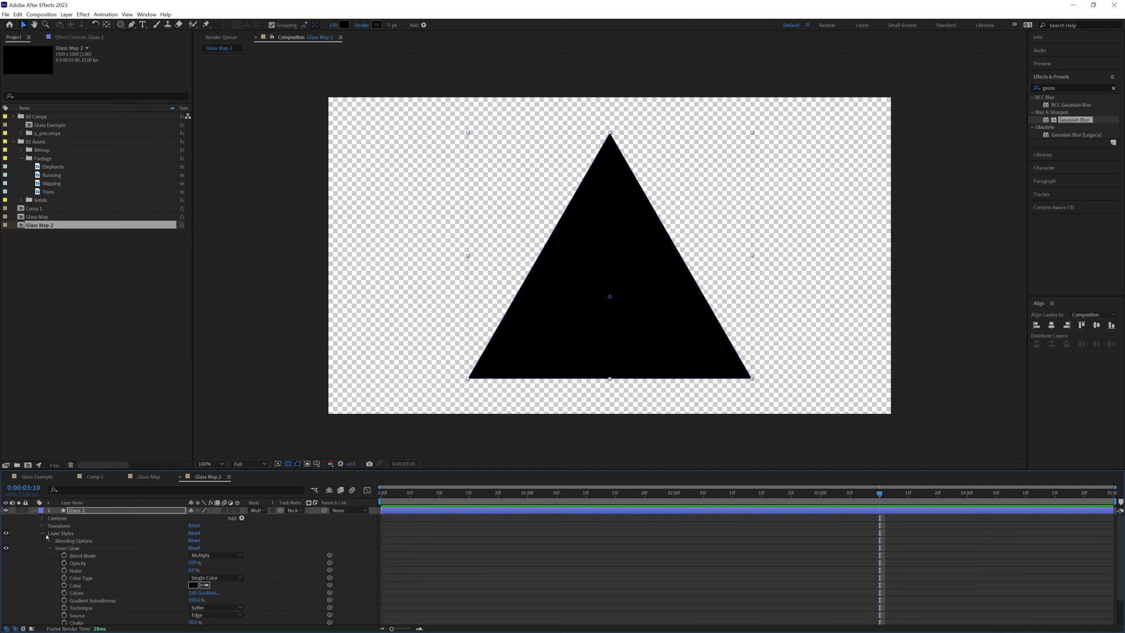
click(193, 585)
drag(140, 309, 125, 241)
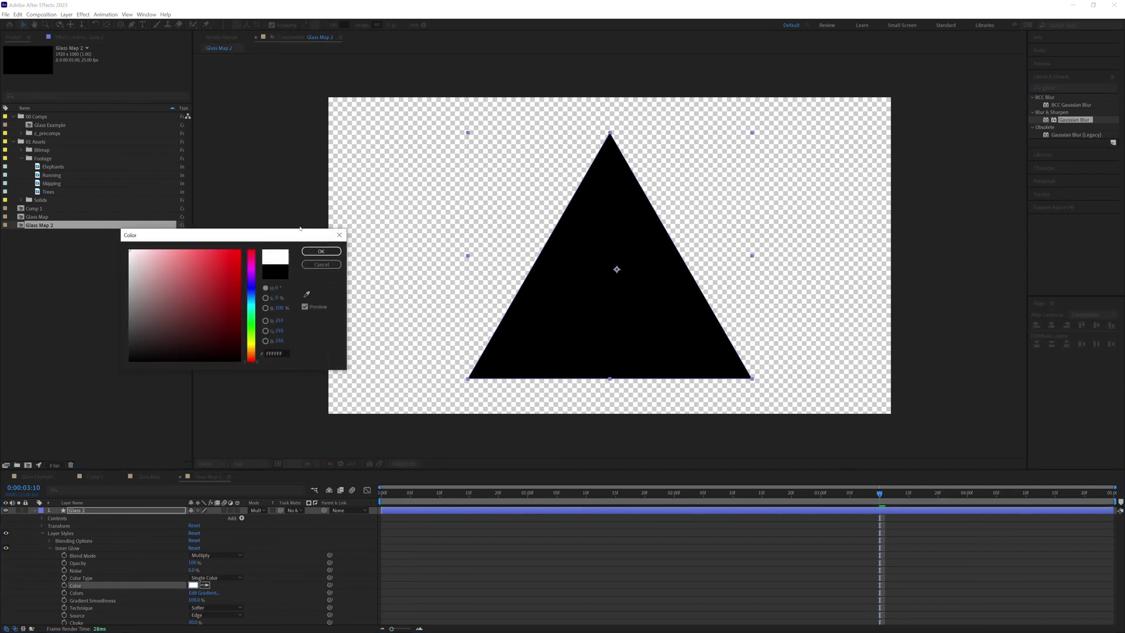
click(321, 250)
click(157, 557)
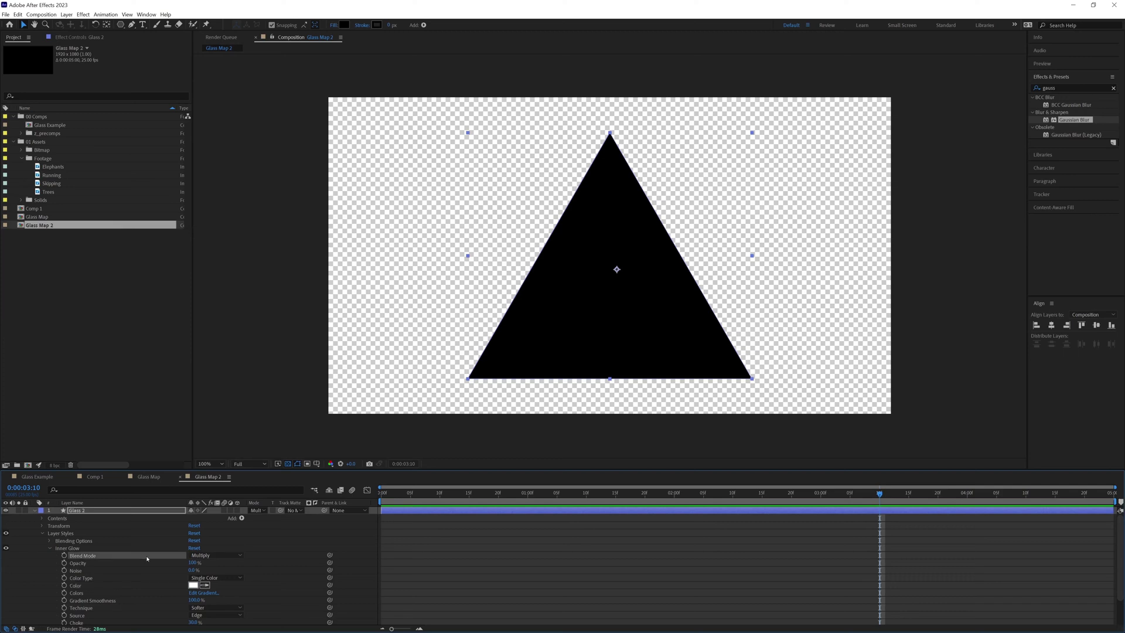
click(216, 555)
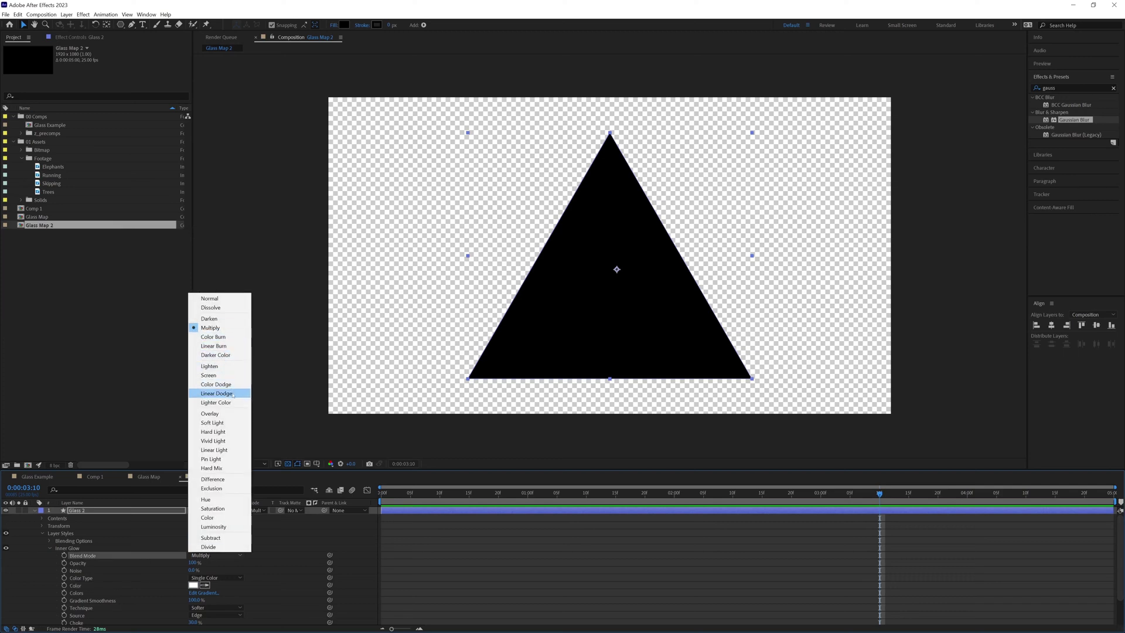
click(229, 377)
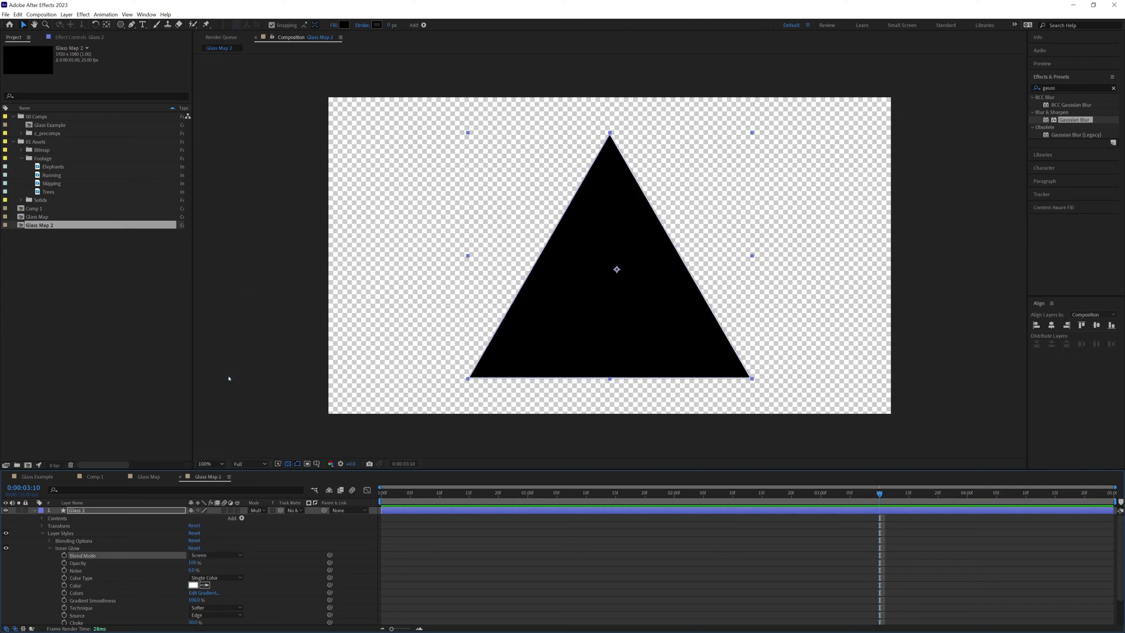
click(470, 546)
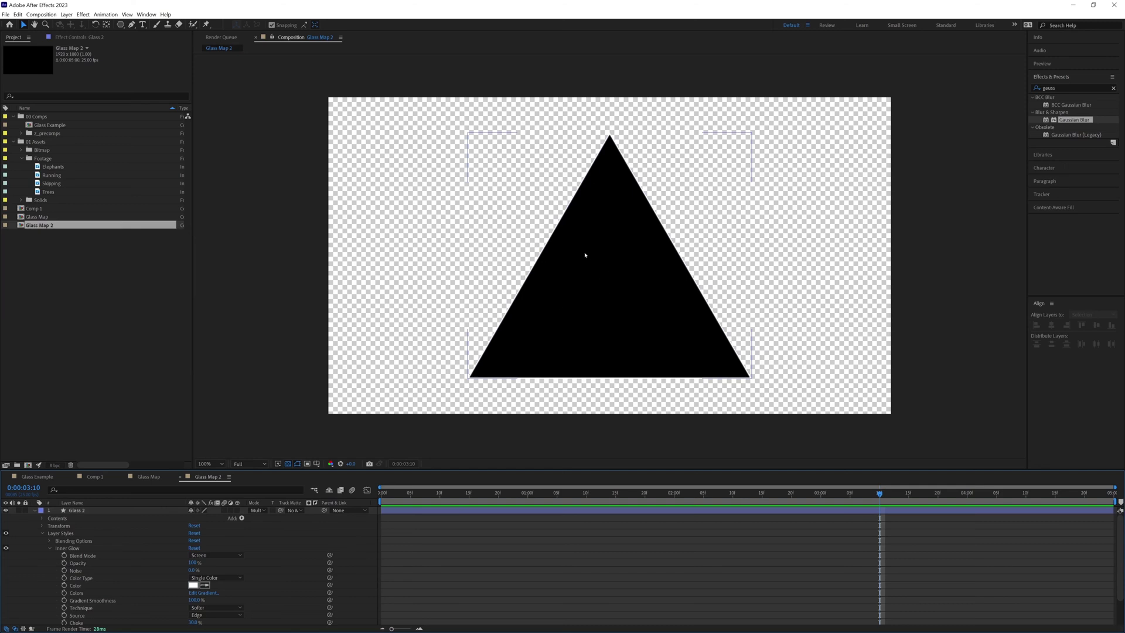
click(95, 477)
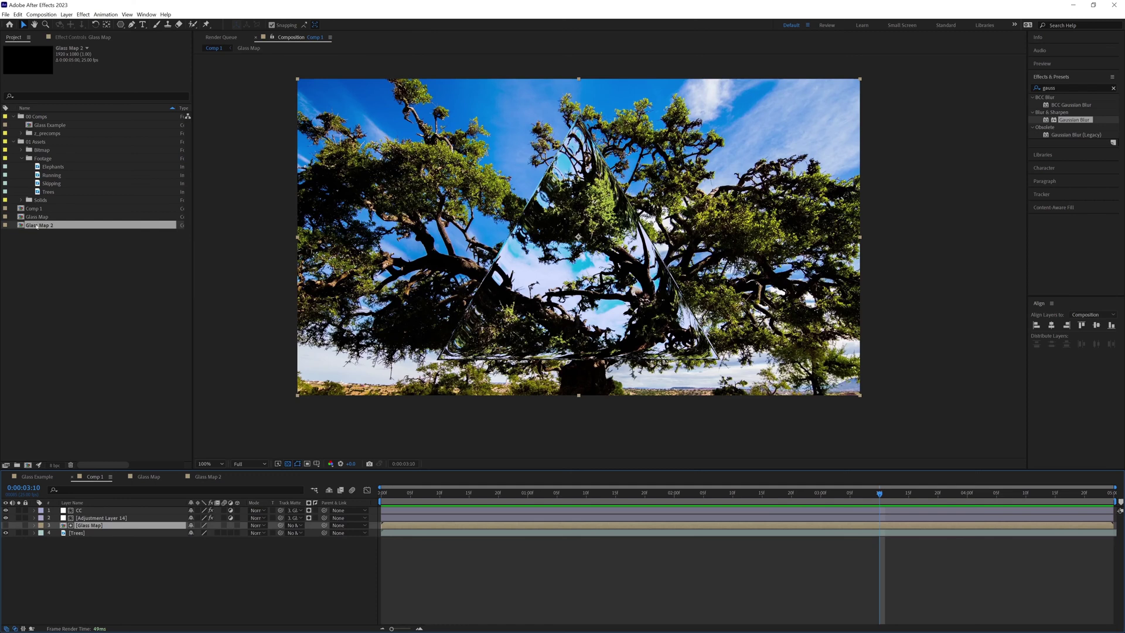
- Place Glass Map 2 as Comp 1's top layer in Add mode with 30% opacity
drag(40, 228, 97, 511)
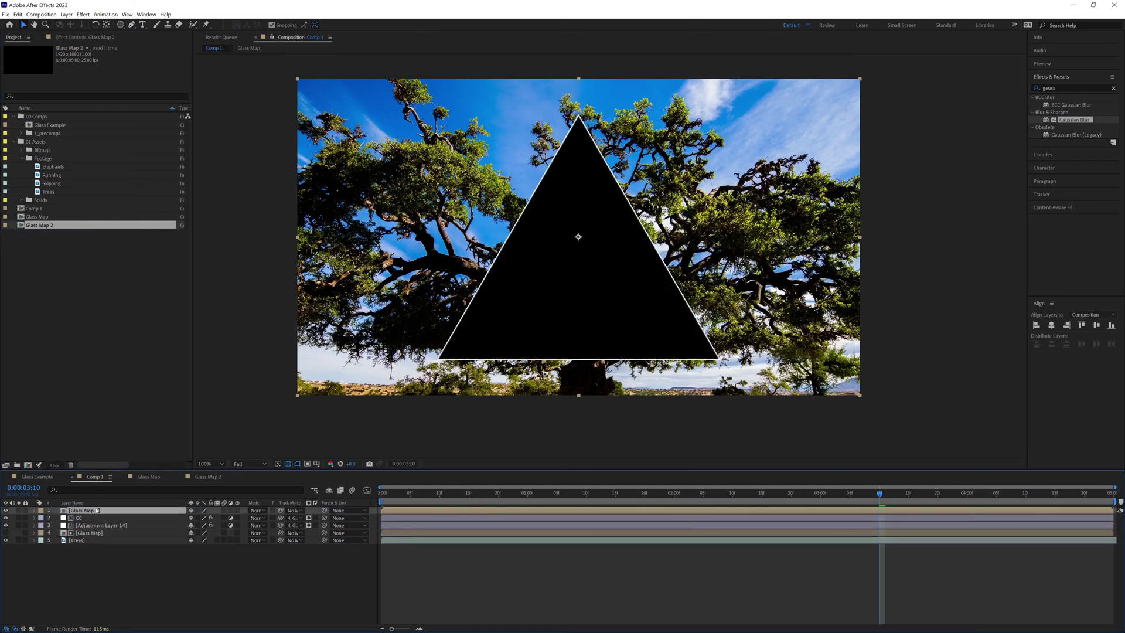
click(263, 512)
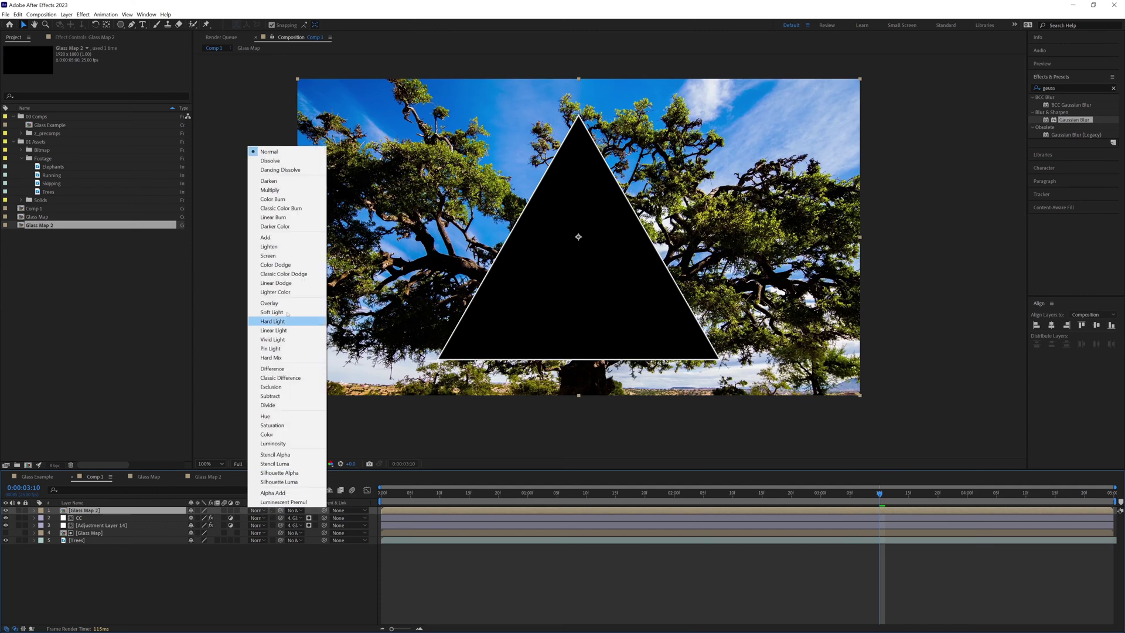
click(281, 238)
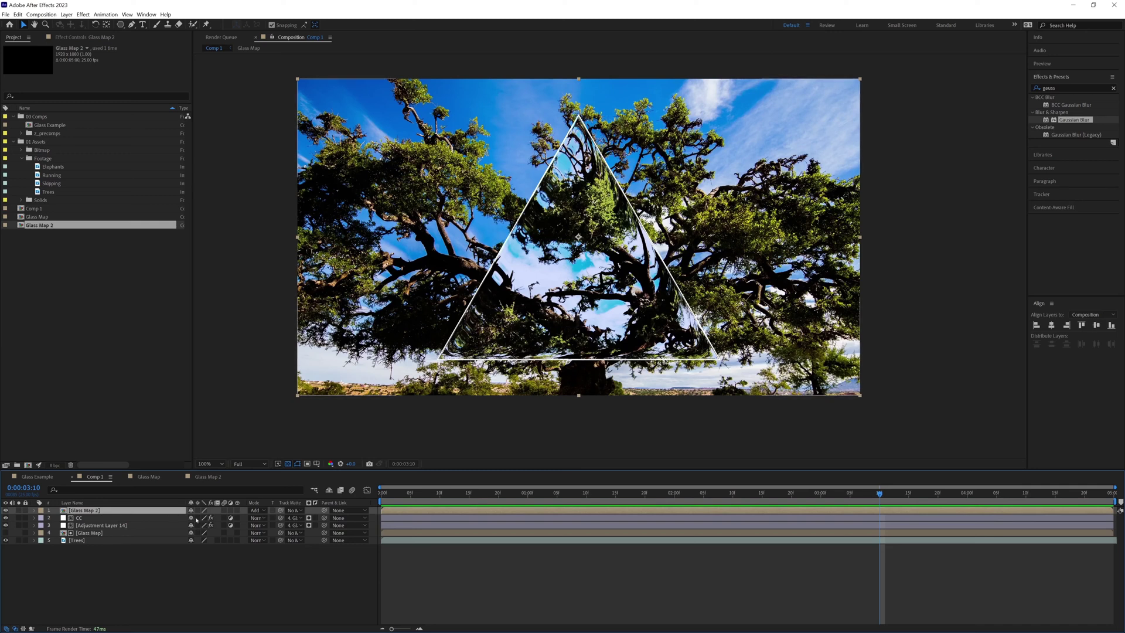
key(t)
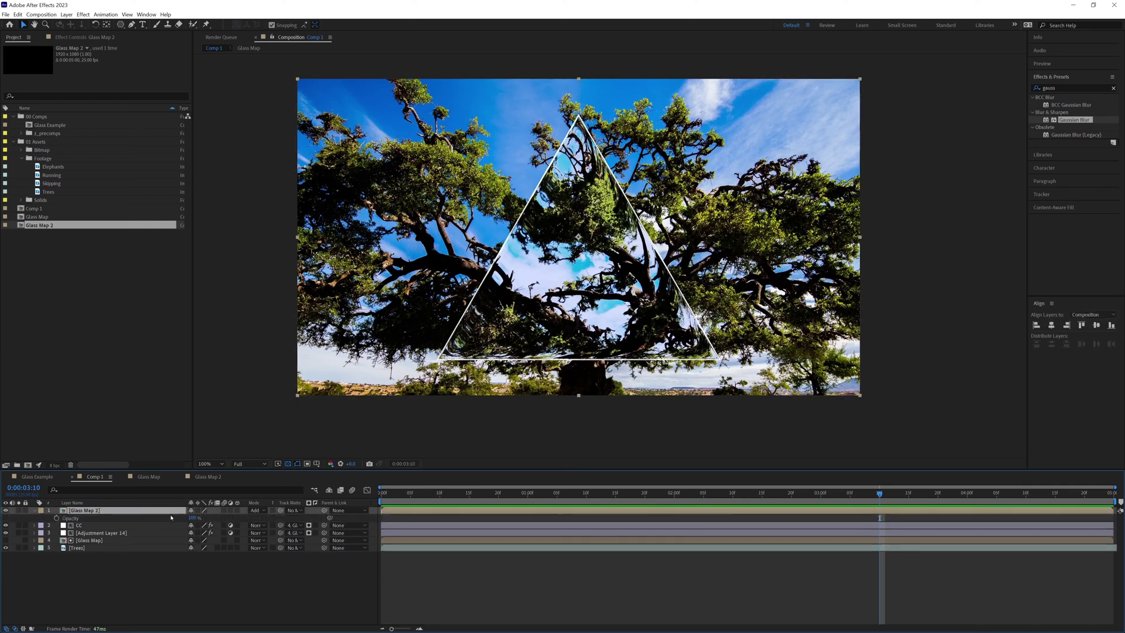
click(192, 518)
text(30)
key(Return)
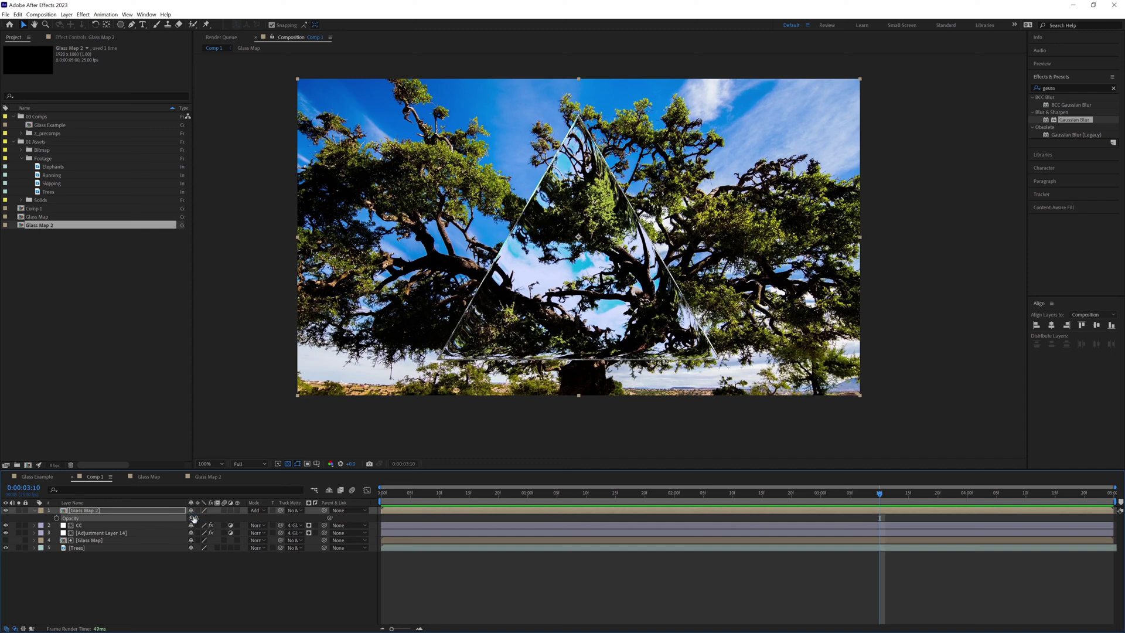
click(463, 599)
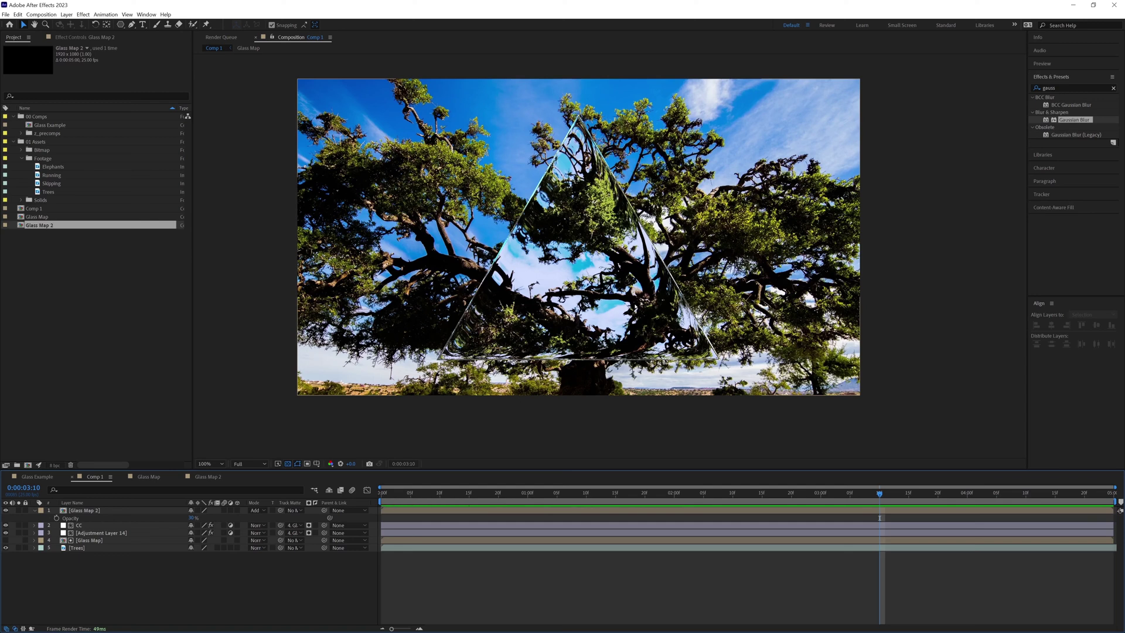
- In Glass Map 2, hide Glass 2 and change the Glass layer's fill to black, then return to Comp 1
click(208, 477)
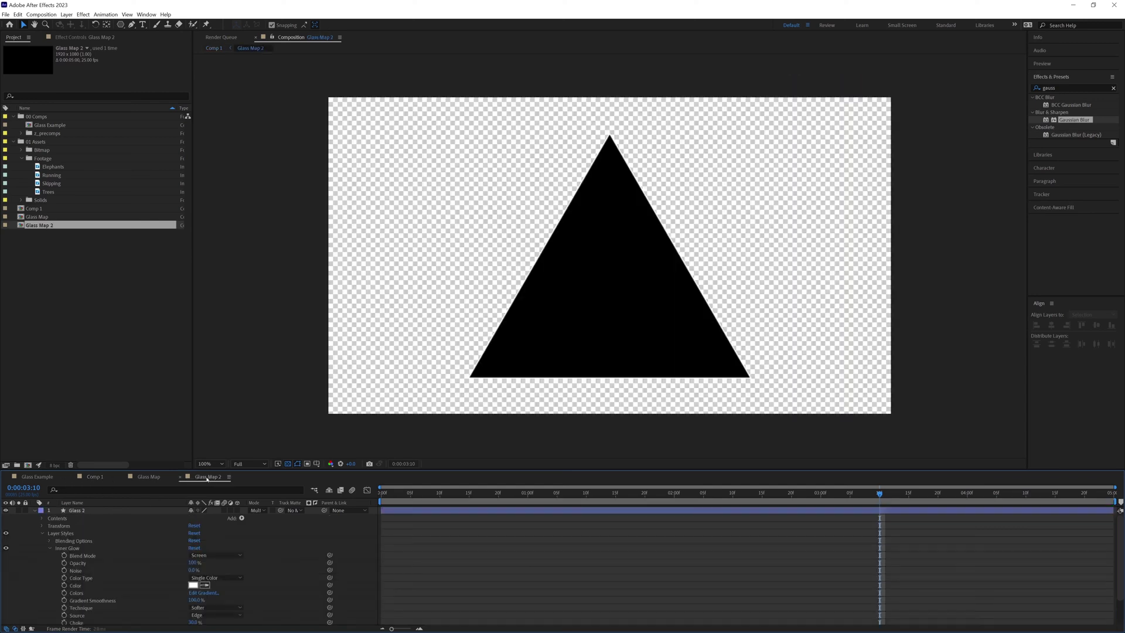
click(35, 511)
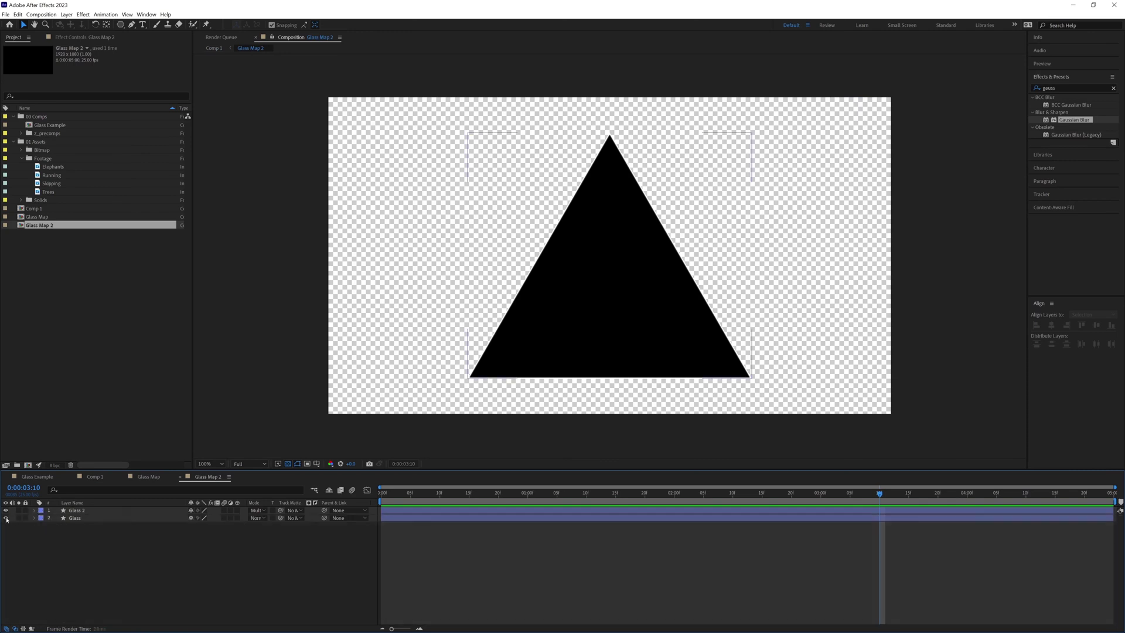
click(6, 510)
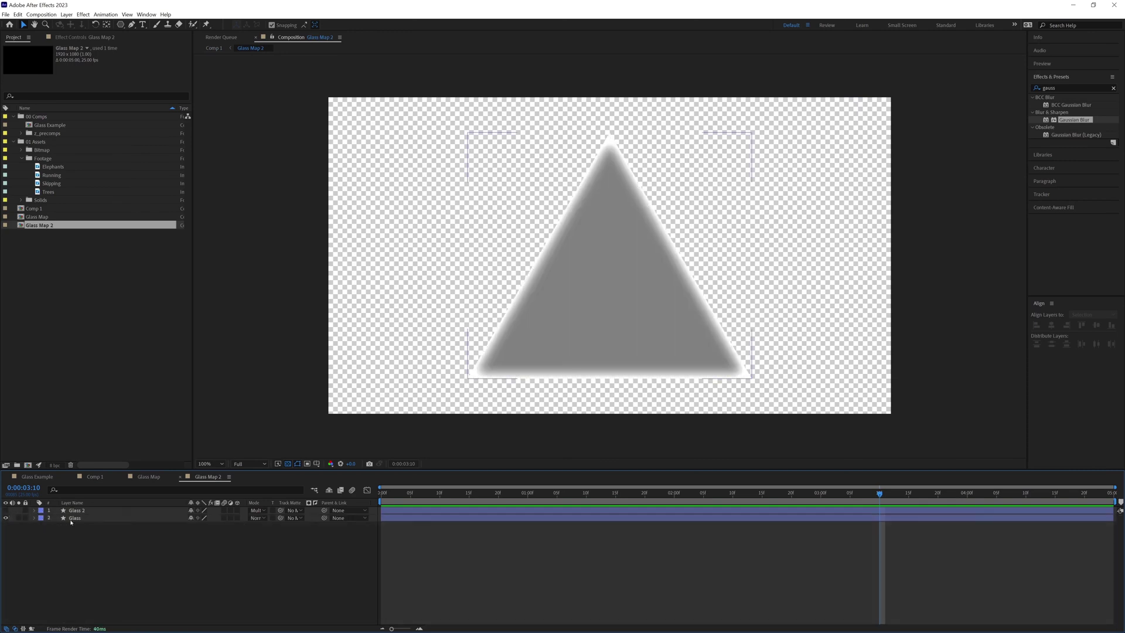
click(74, 519)
click(344, 25)
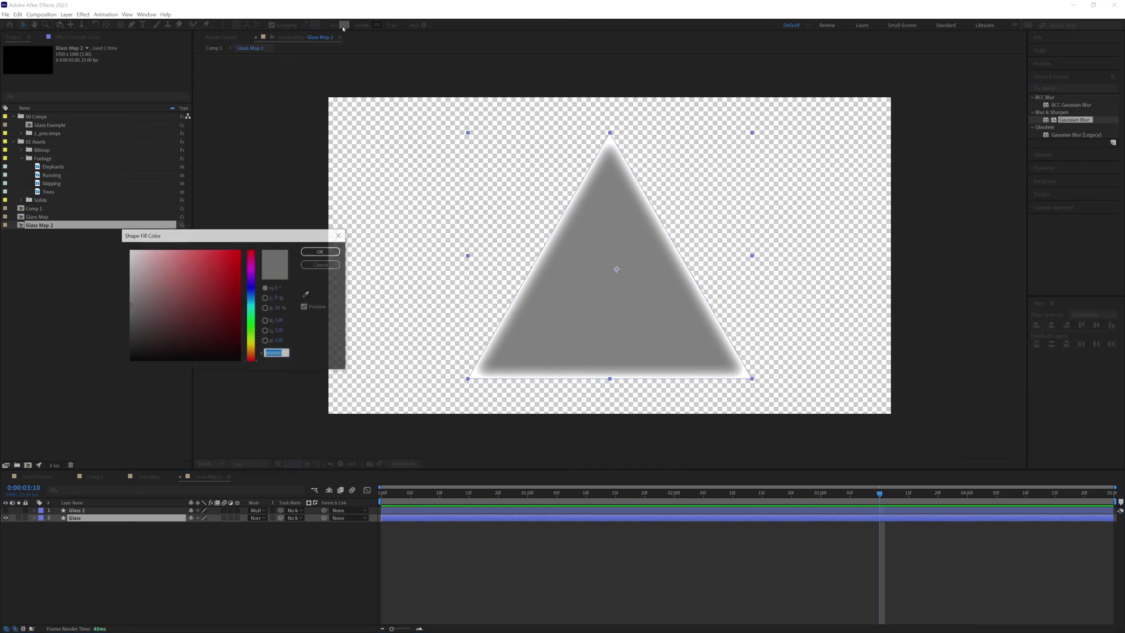
drag(186, 317, 87, 418)
click(321, 251)
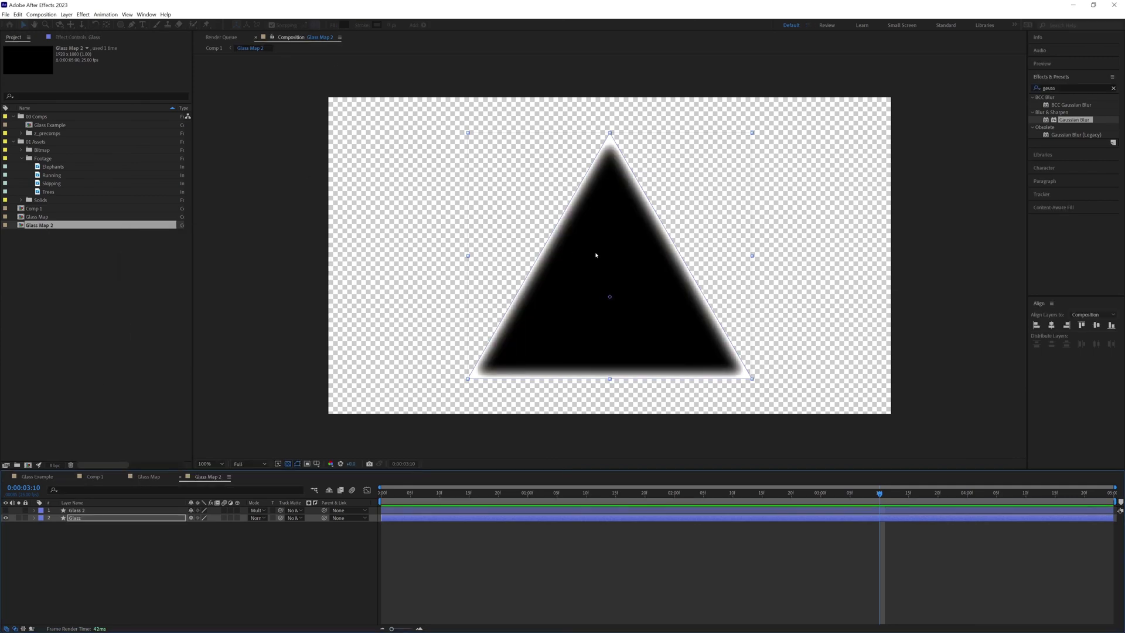
click(322, 389)
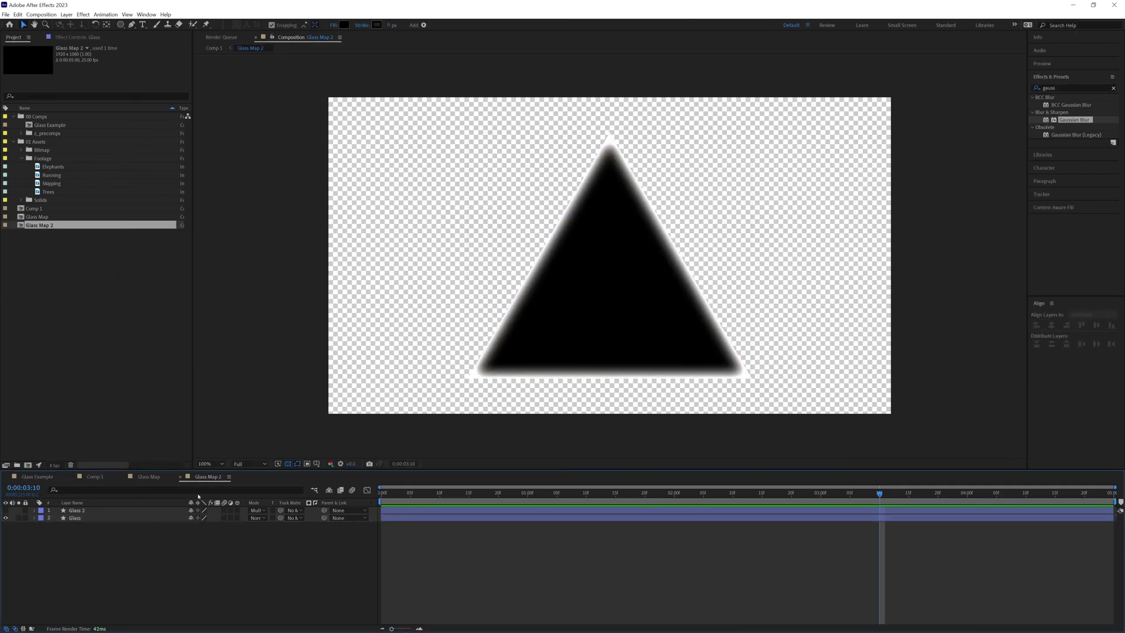
click(103, 477)
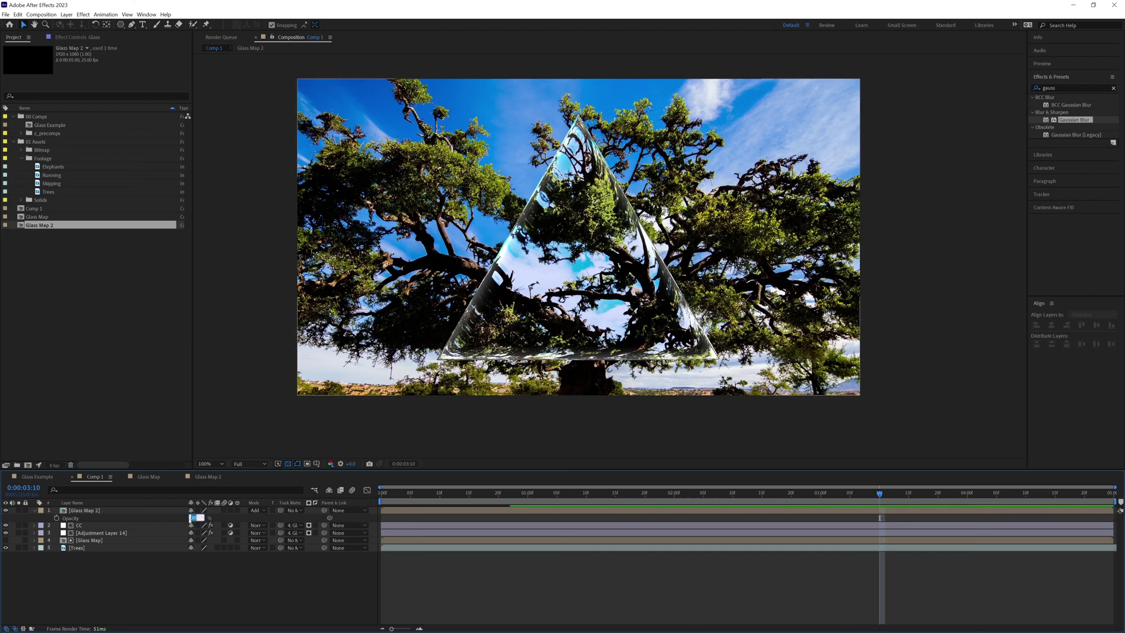
- Draw a closed curved Pen shape covering the top of the triangle and beyond the frame
click(189, 519)
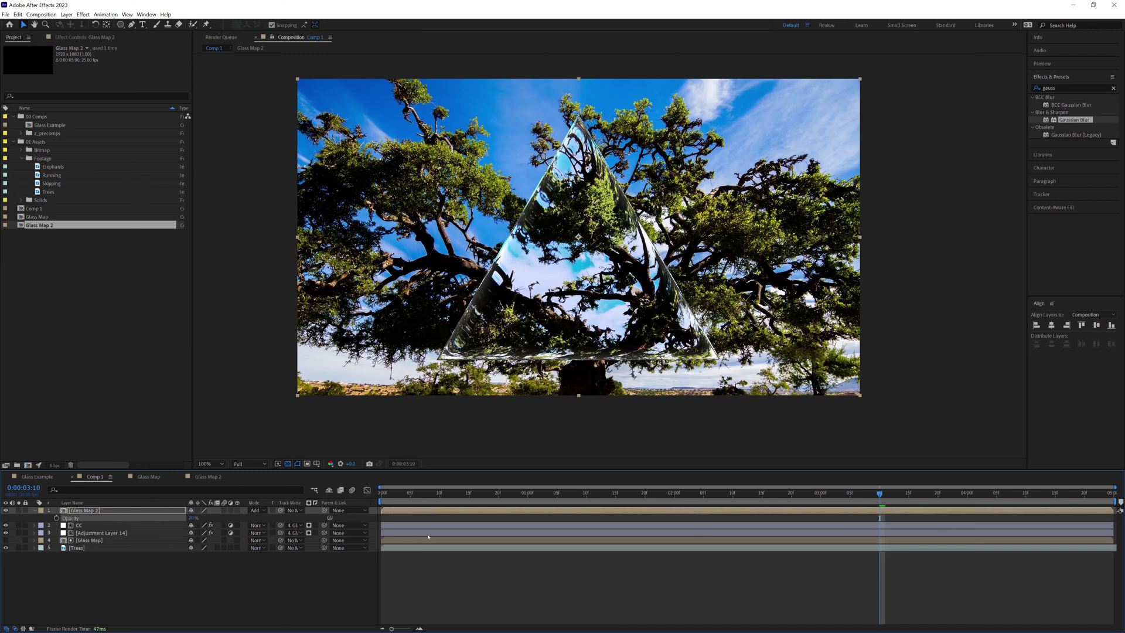
click(492, 565)
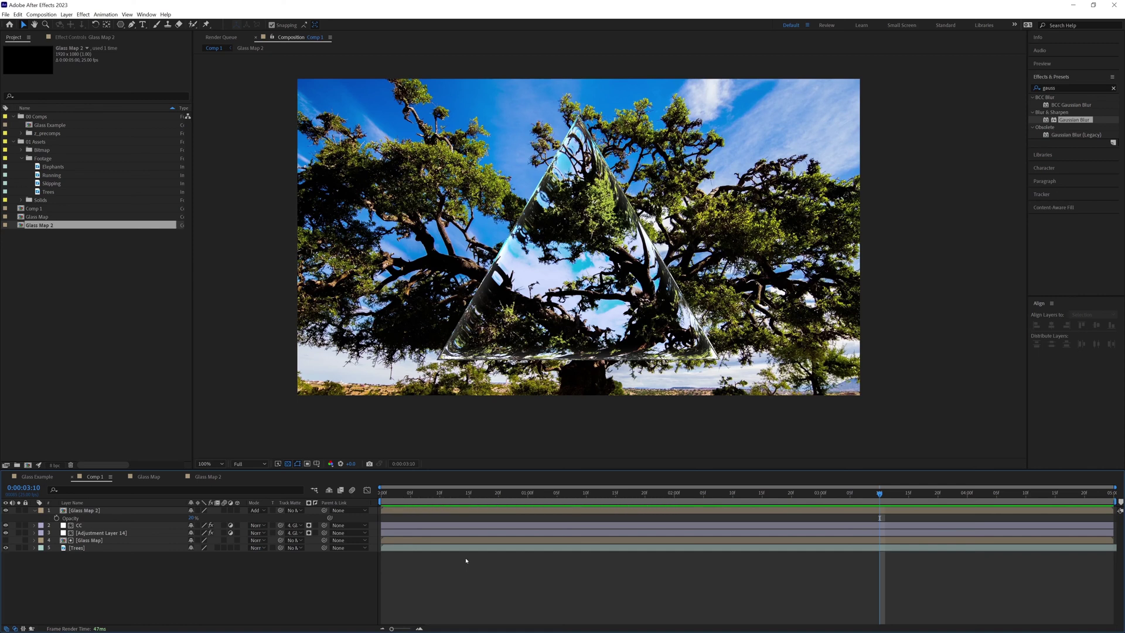
click(132, 24)
click(324, 363)
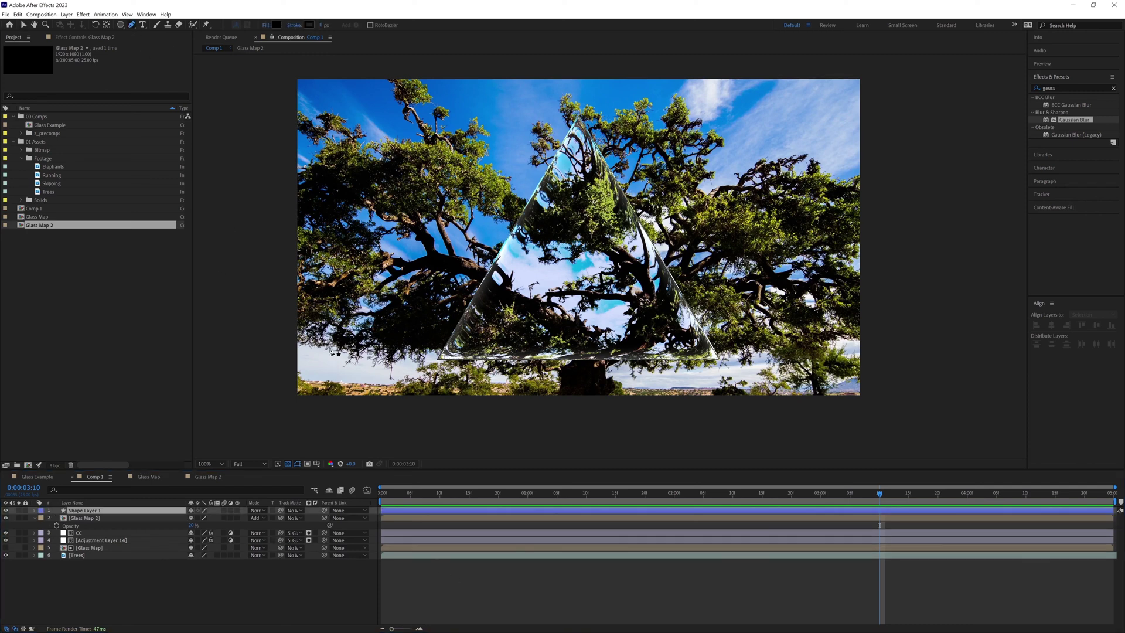
drag(623, 212, 725, 209)
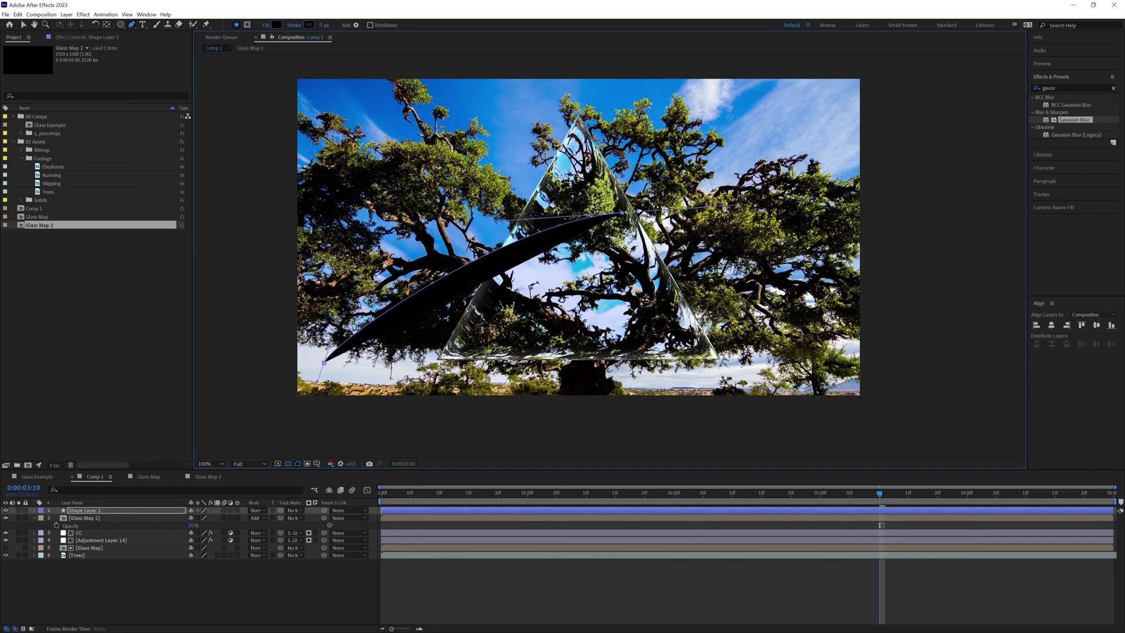
click(948, 234)
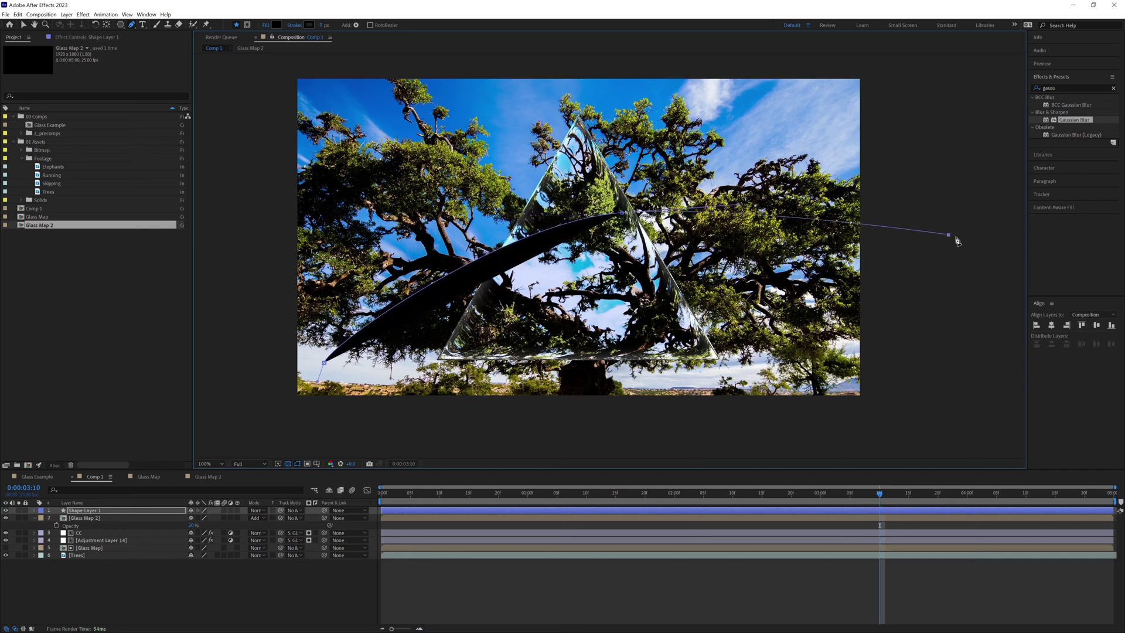
click(859, 67)
click(287, 70)
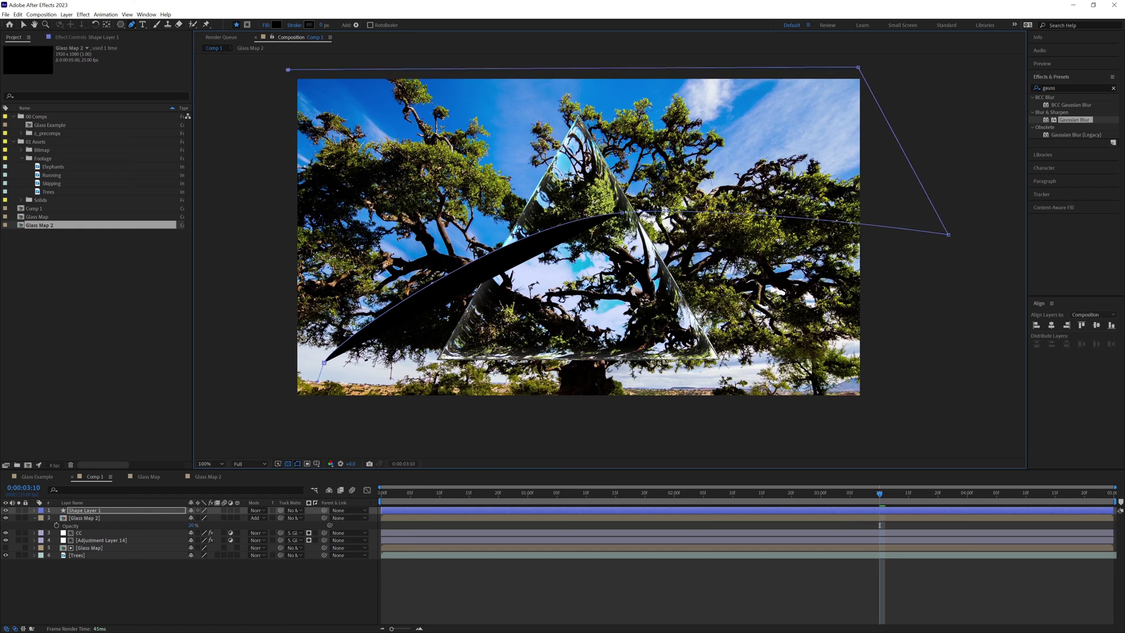
click(325, 363)
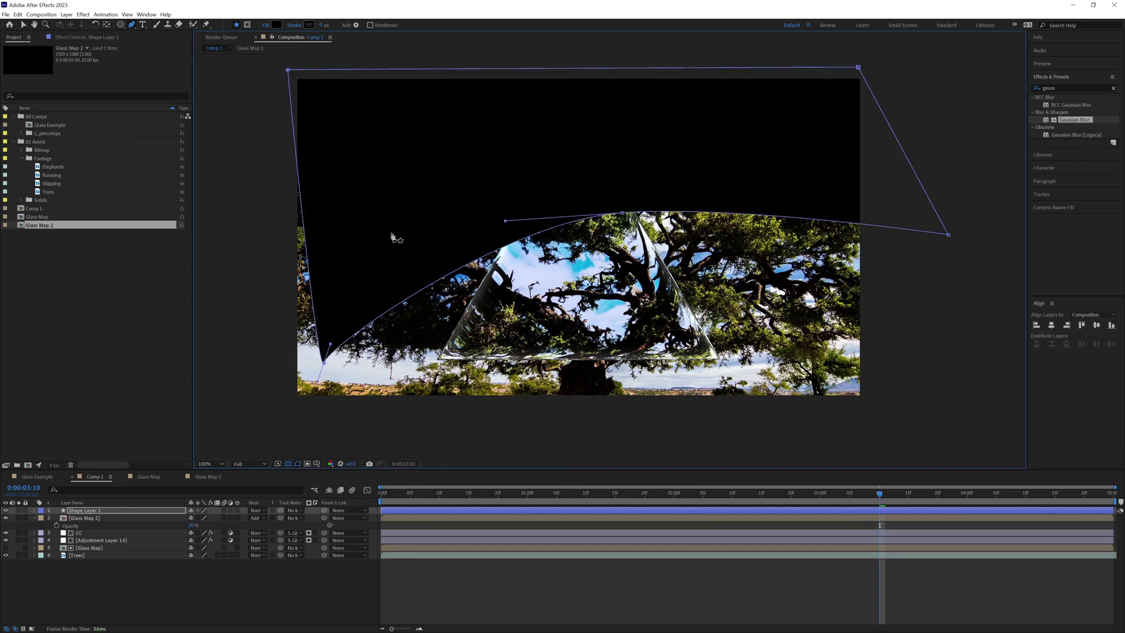
- Fill the shape white, rename the layer Shine, and matte it to Glass Map
click(276, 24)
click(130, 250)
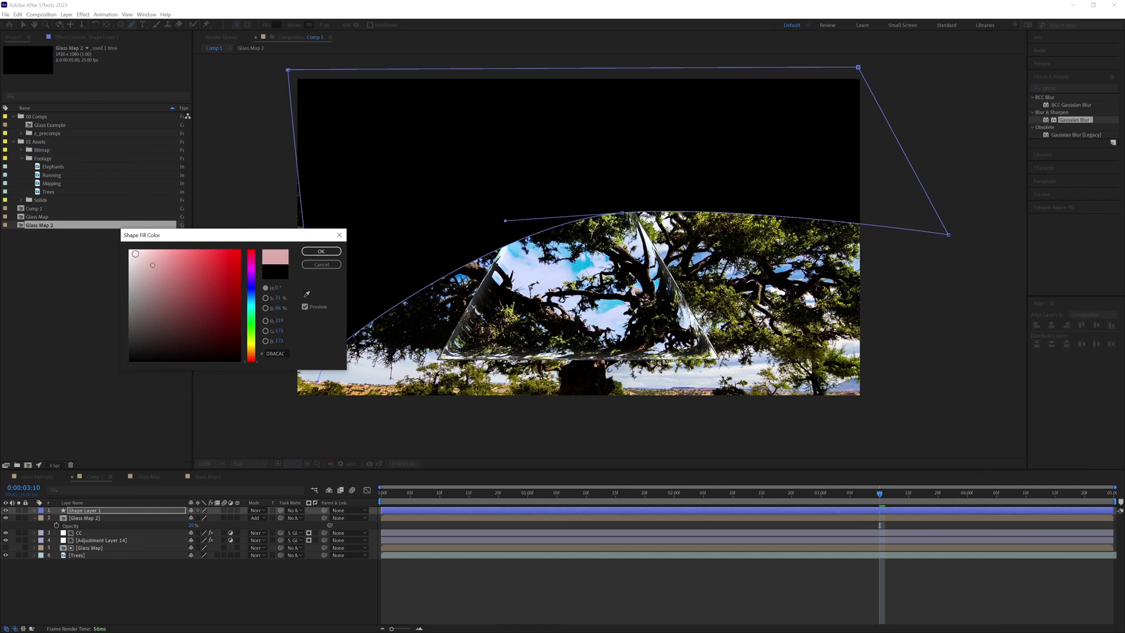
click(321, 252)
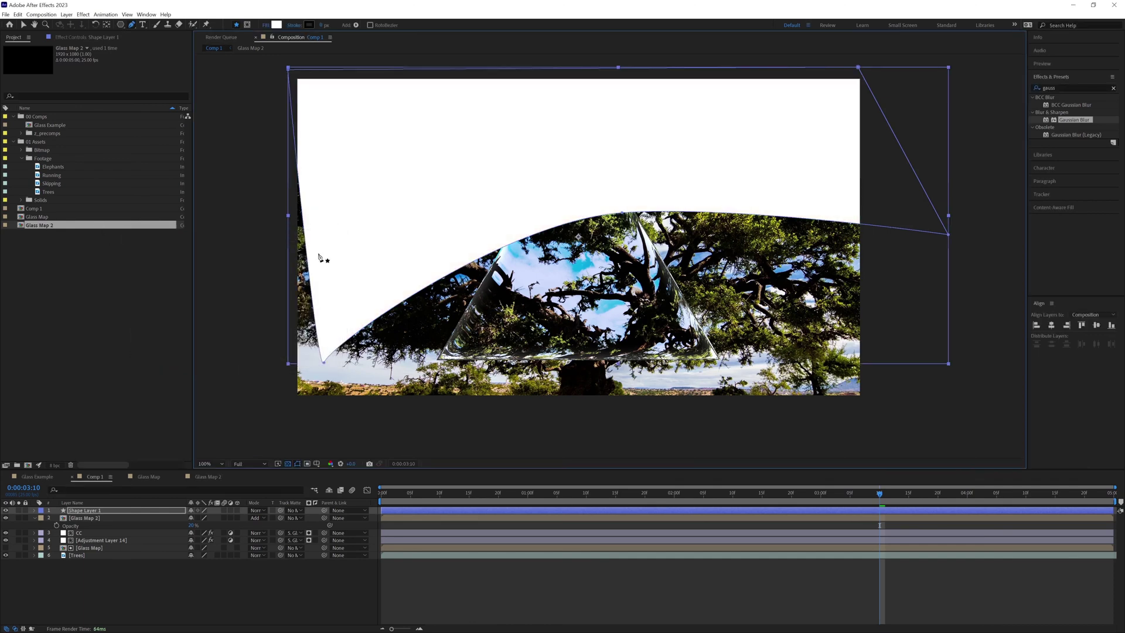
click(129, 512)
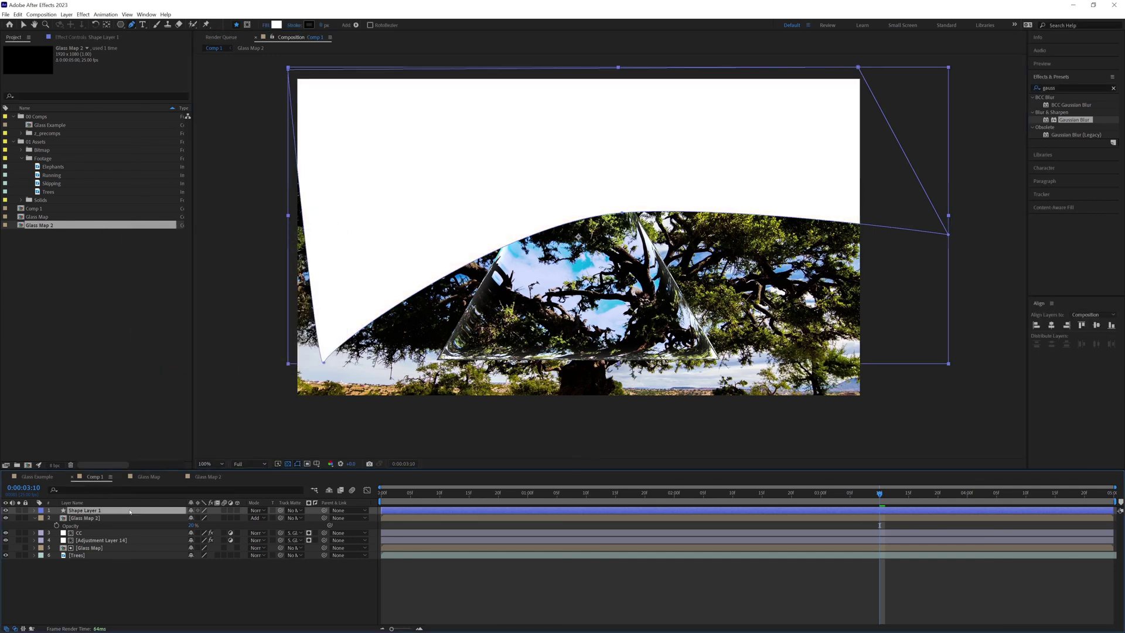
key(Return)
text(s)
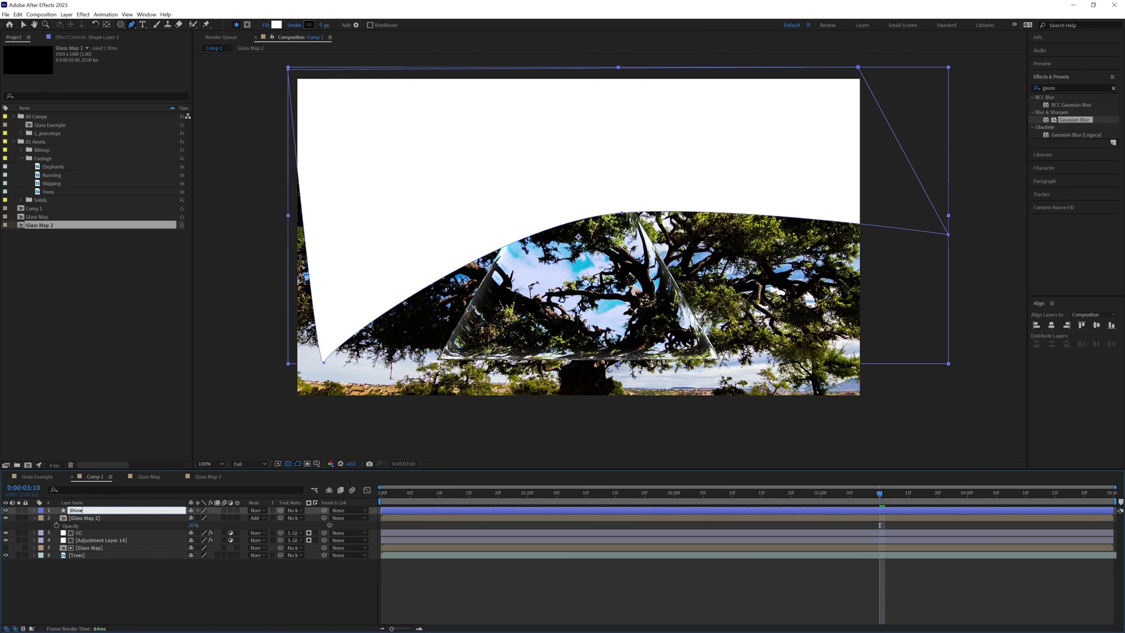
key(Return)
click(293, 511)
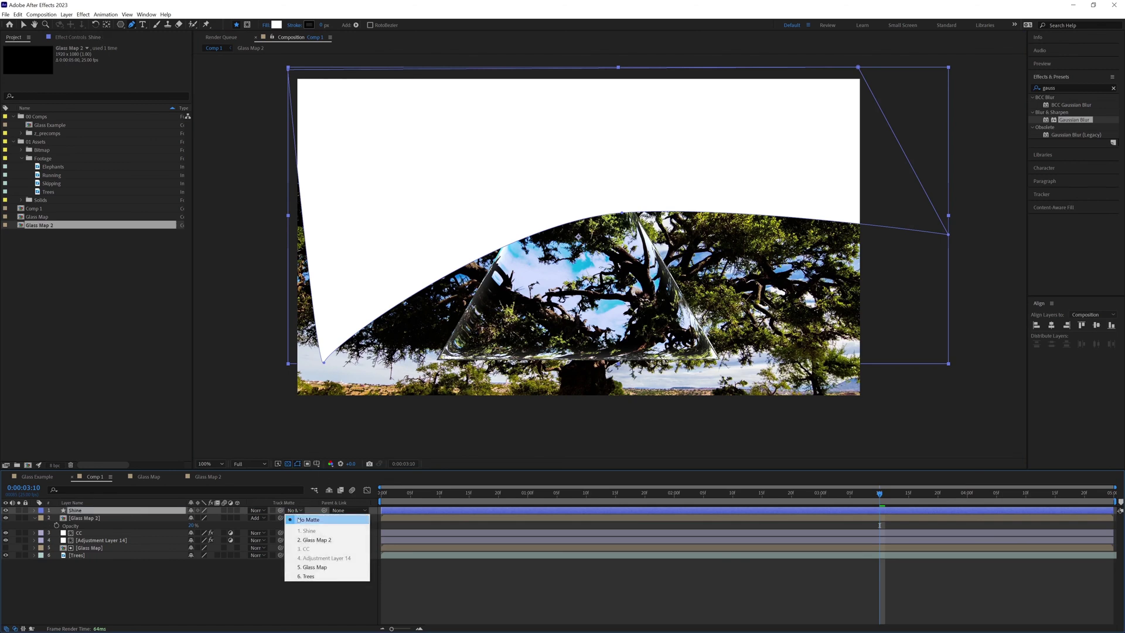
click(315, 567)
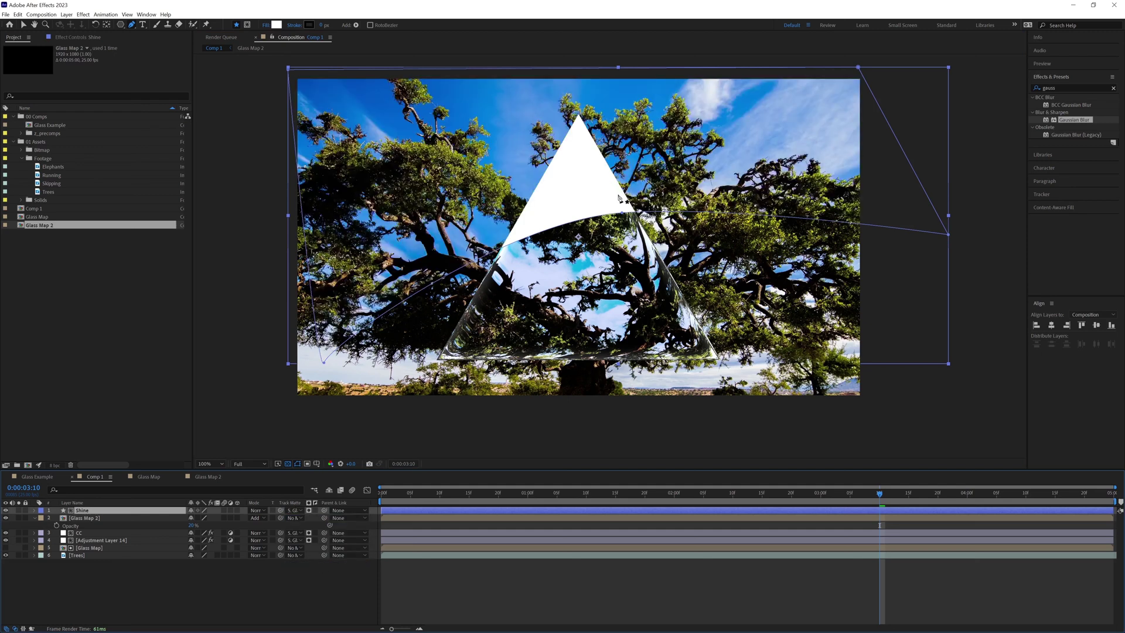
key(v)
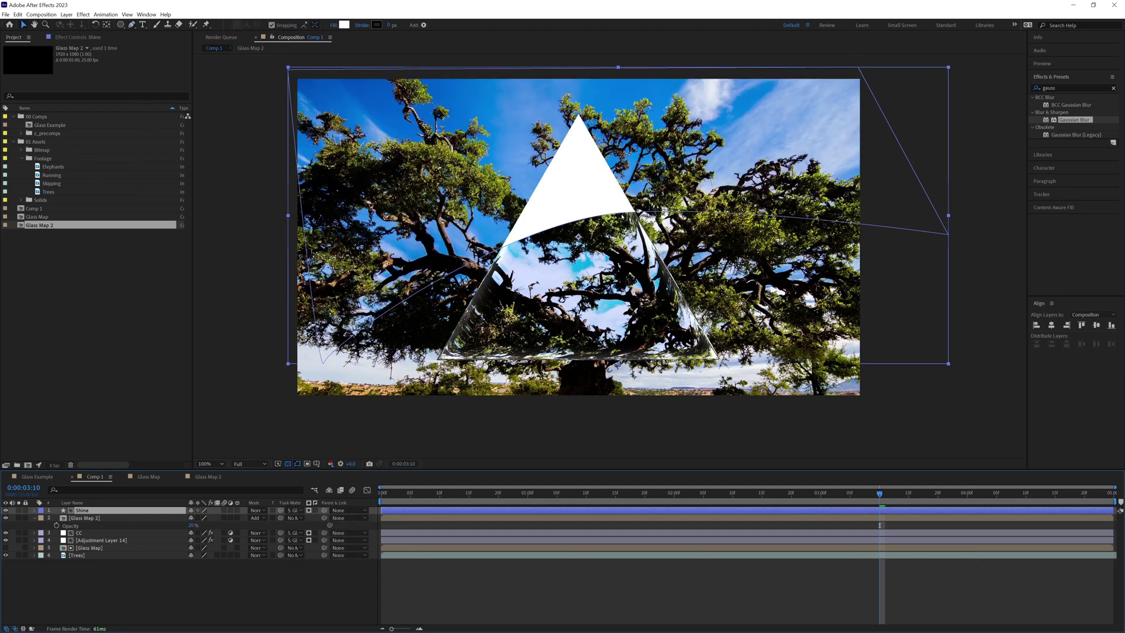
- Shift the Shine path slightly right and down via Contents > Shape 1 > Path 1
click(35, 511)
click(42, 518)
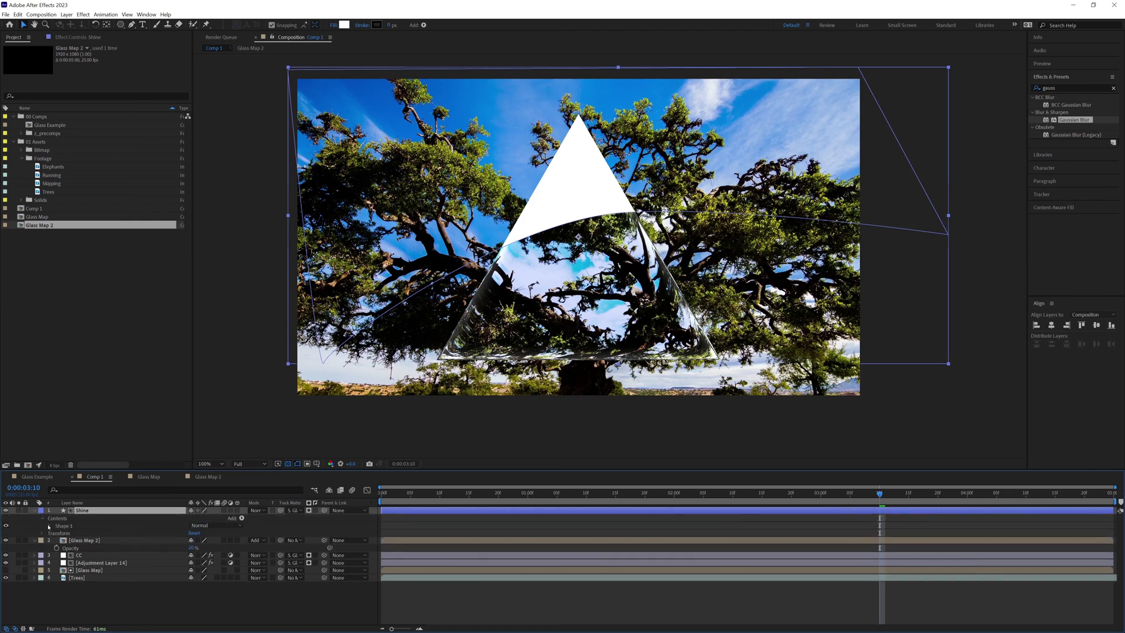
click(49, 526)
click(57, 534)
click(82, 541)
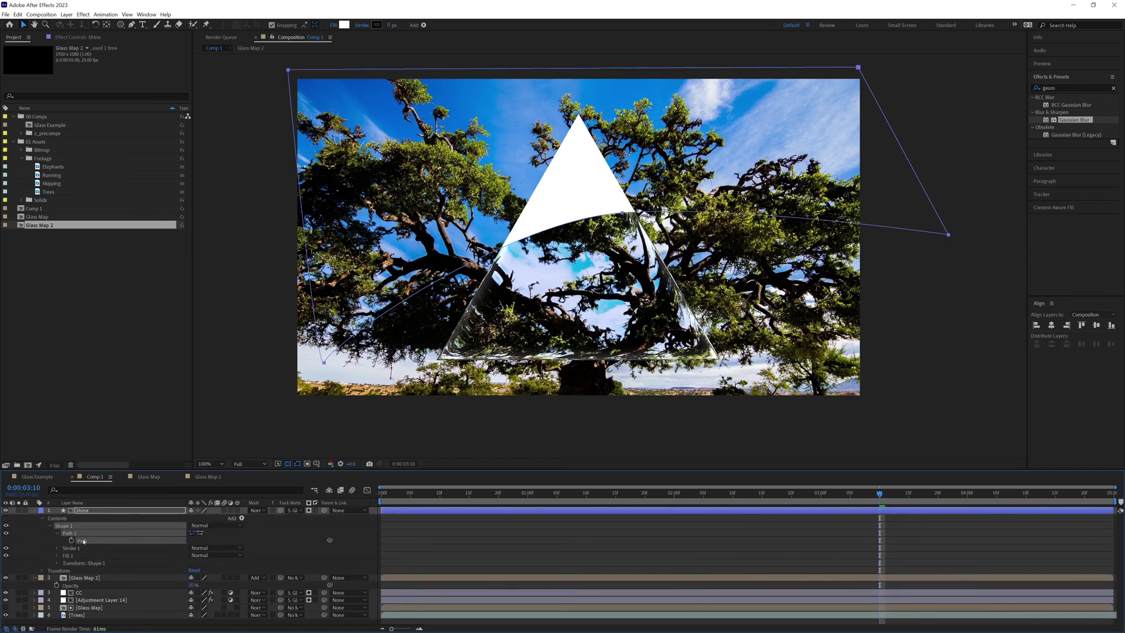
drag(620, 220, 640, 224)
- Set Shine to Add mode, lower its opacity to a faint sheen, and preview
click(256, 510)
click(264, 238)
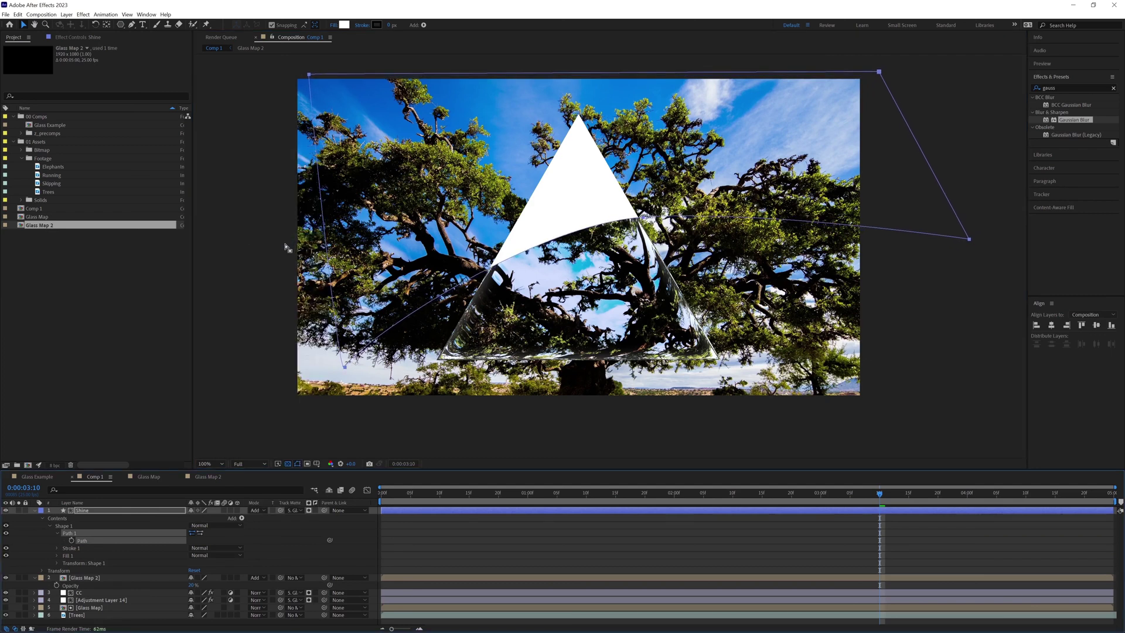
key(t)
drag(192, 519, 195, 522)
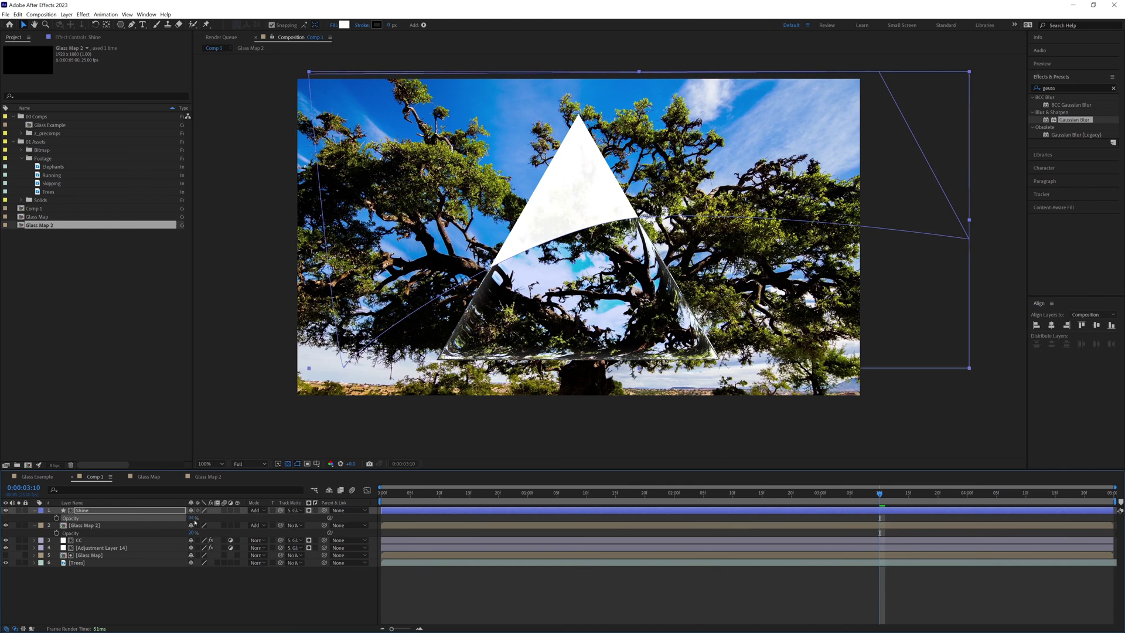
key(F2)
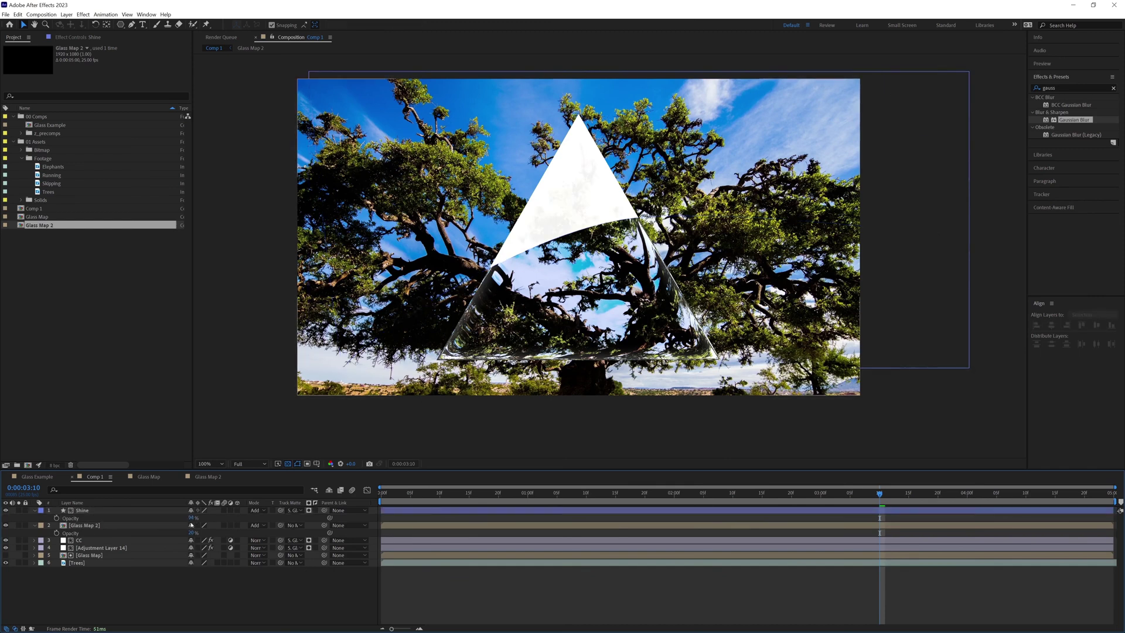
click(192, 518)
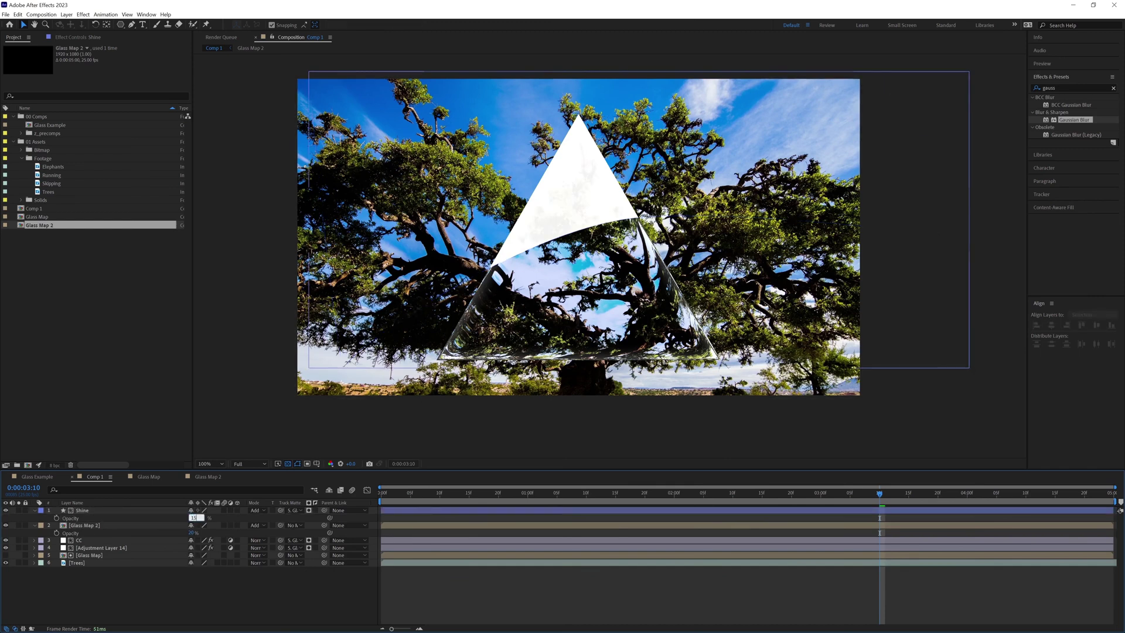
text(0)
key(Return)
key(F2)
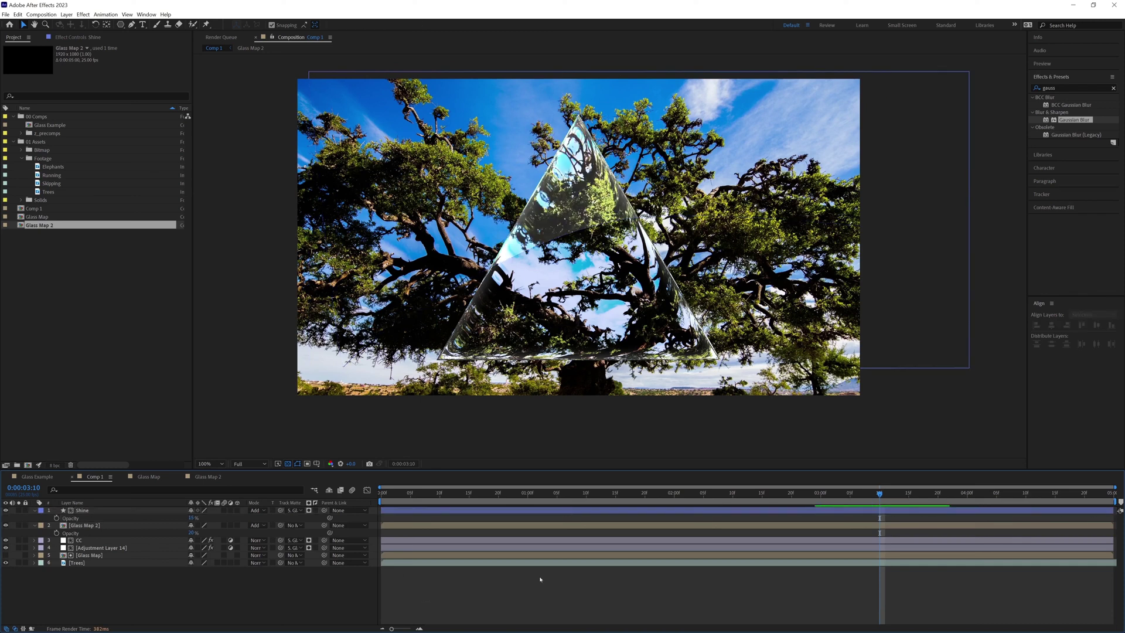
key(space)
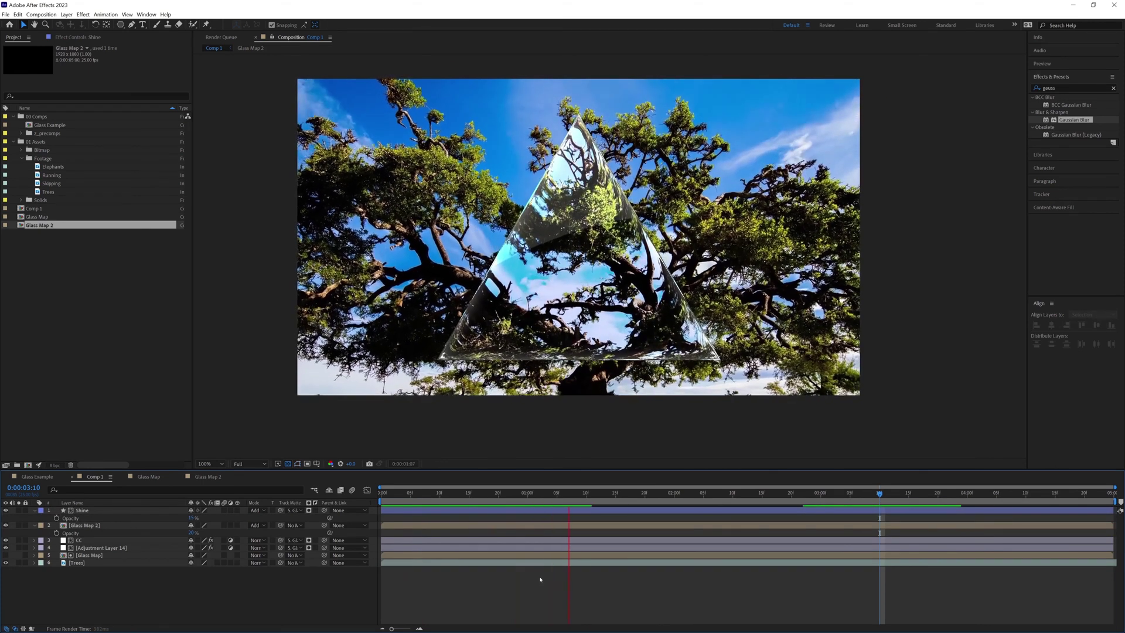